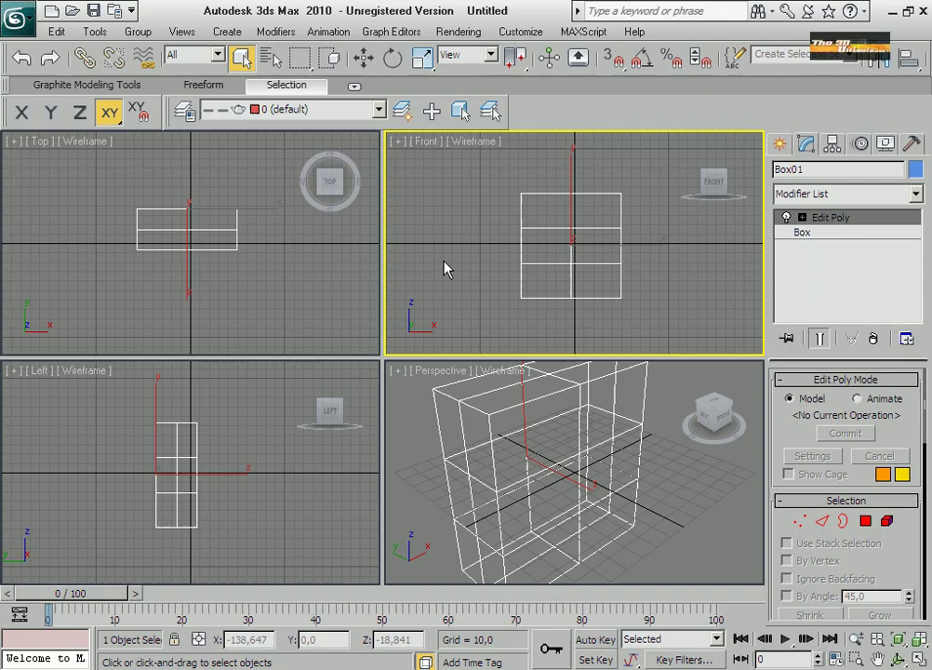
Scale the box's vertex rows outward in the Front and Top views to round the body.
click(918, 659)
click(799, 521)
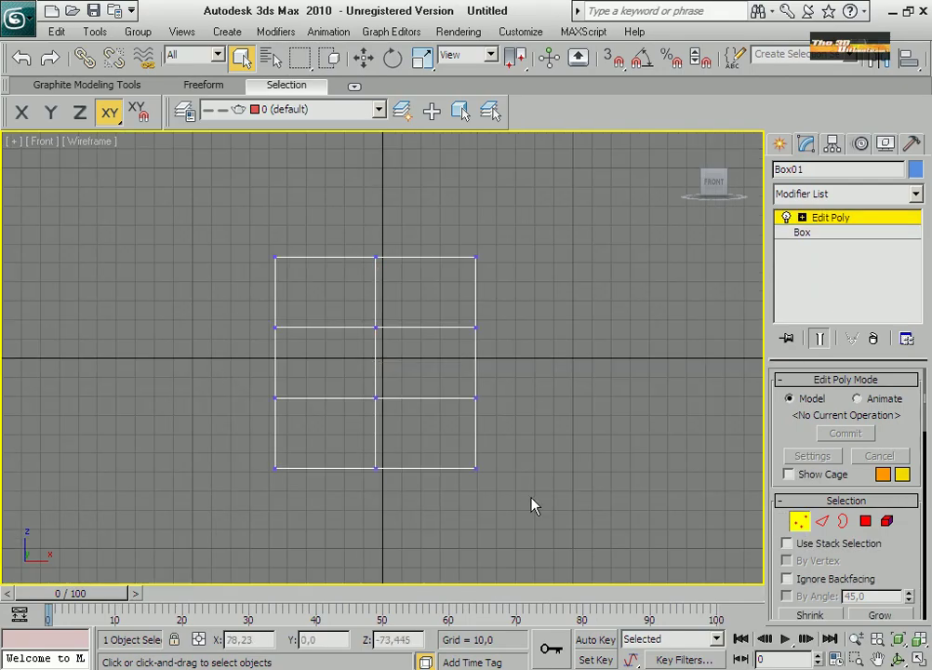
drag(438, 398, 477, 402)
mouse_move(233, 307)
mouse_down()
mouse_move(485, 348)
mouse_move(459, 326)
mouse_up()
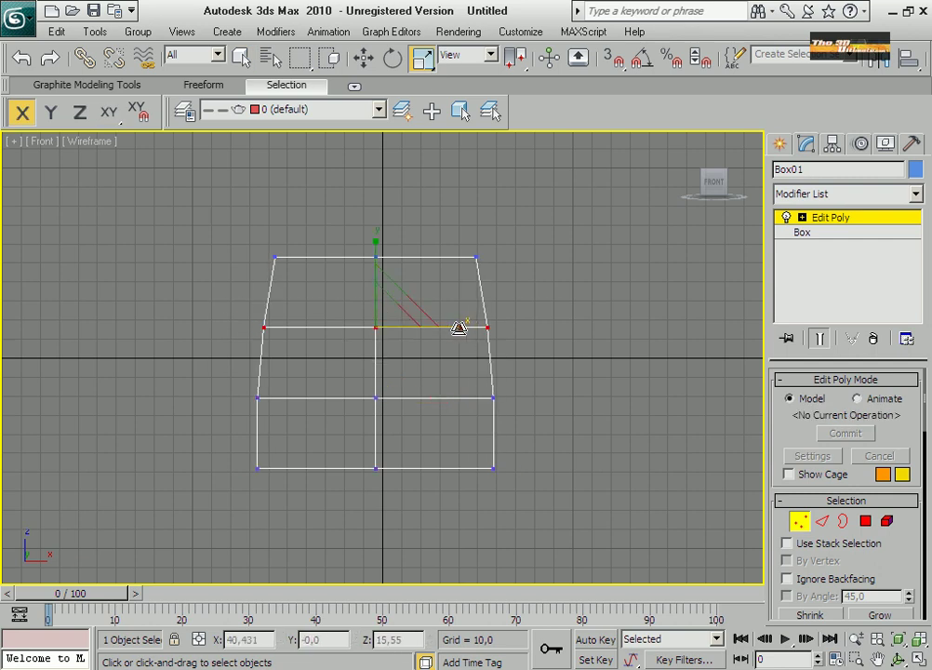
drag(233, 237, 423, 282)
click(918, 659)
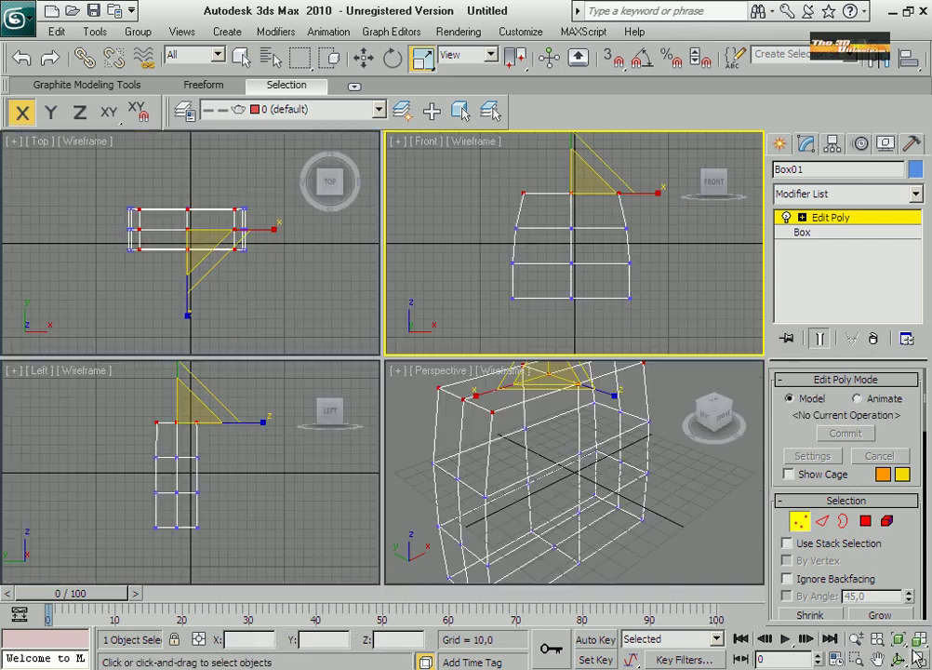
drag(111, 279, 270, 172)
key(F6)
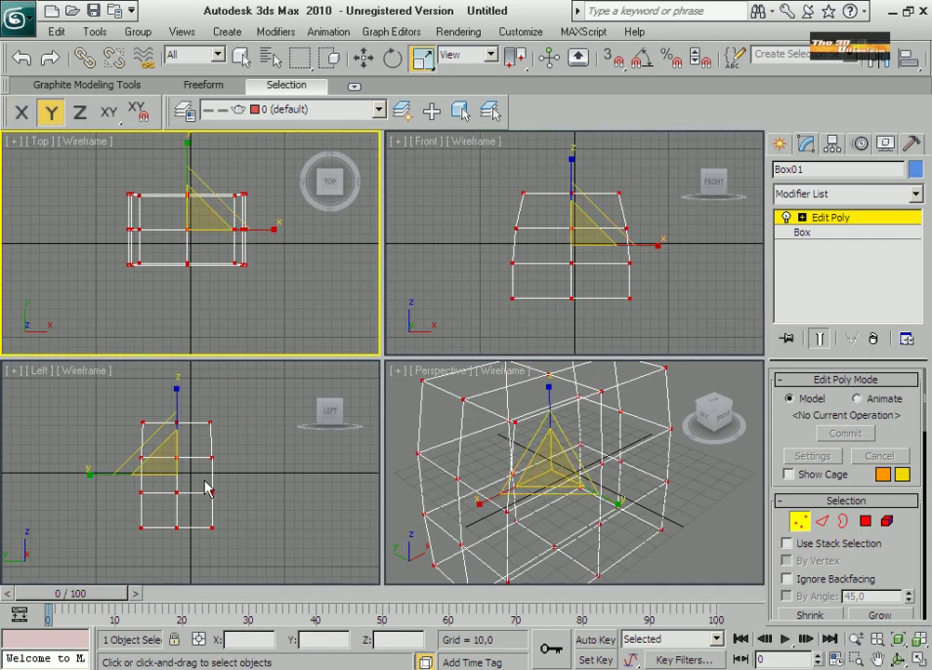
click(239, 493)
drag(112, 279, 187, 202)
mouse_move(214, 279)
mouse_down()
mouse_move(184, 158)
mouse_move(90, 179)
mouse_move(279, 240)
mouse_up()
Scale the bottom vertex row inward along X to taper the body.
key(F5)
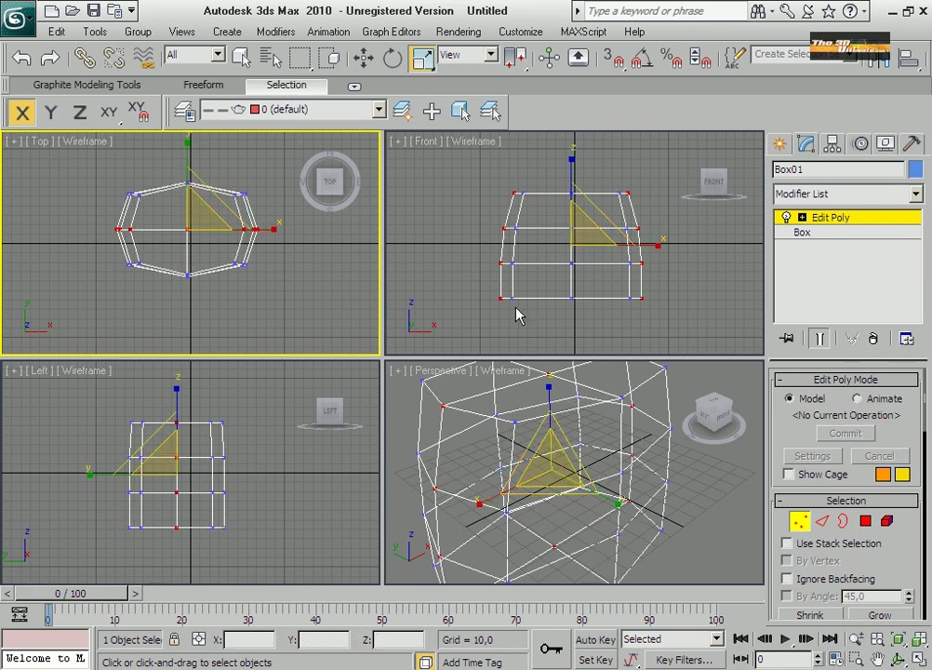
drag(428, 270, 670, 336)
drag(589, 283, 587, 281)
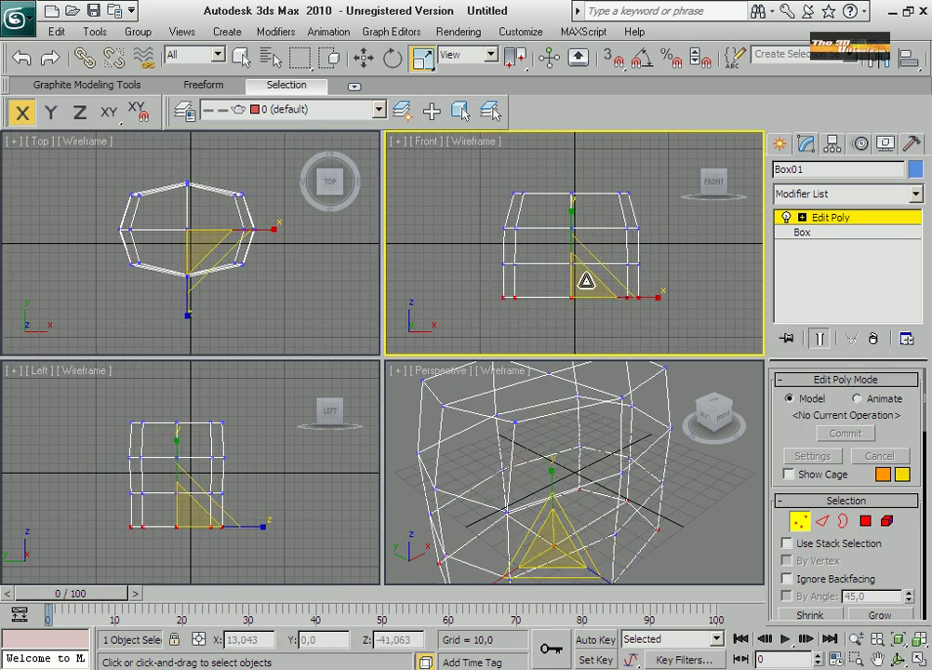
right_click(131, 402)
click(916, 657)
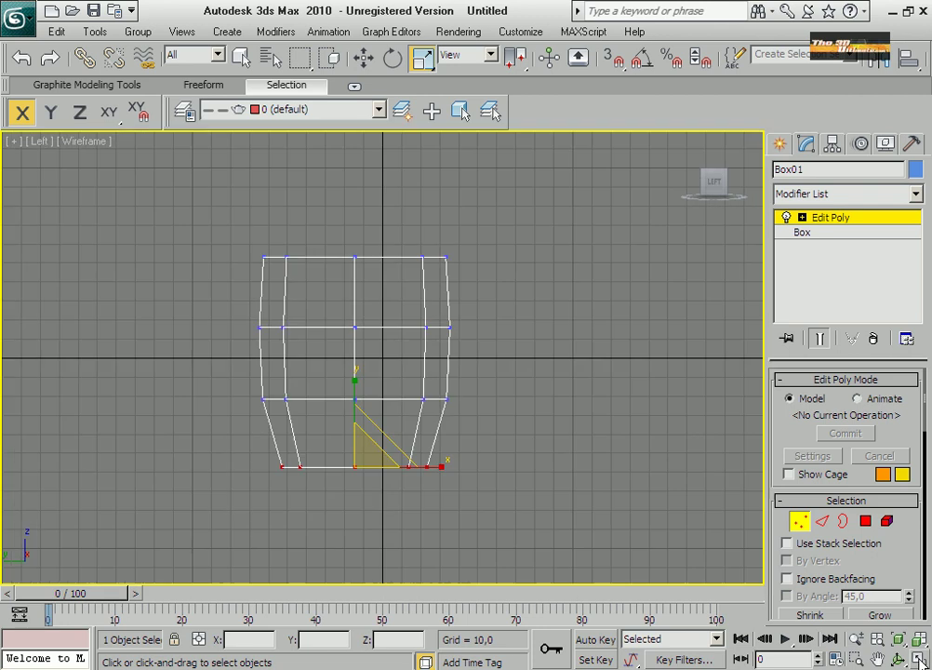
click(460, 395)
Move the middle-front vertices outward into a slight belly bulge.
key(w)
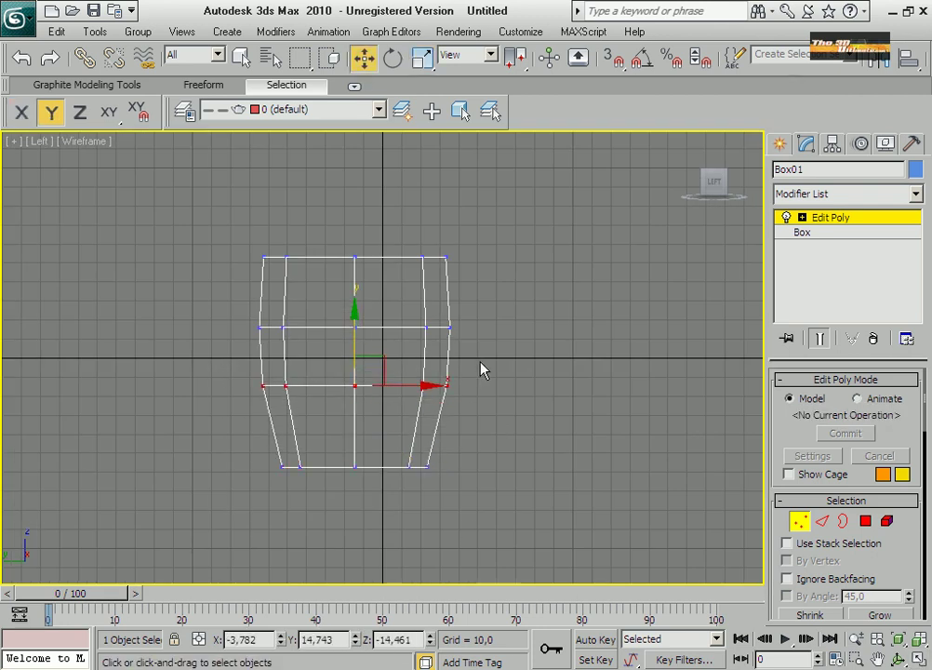
click(423, 400)
drag(438, 410, 474, 400)
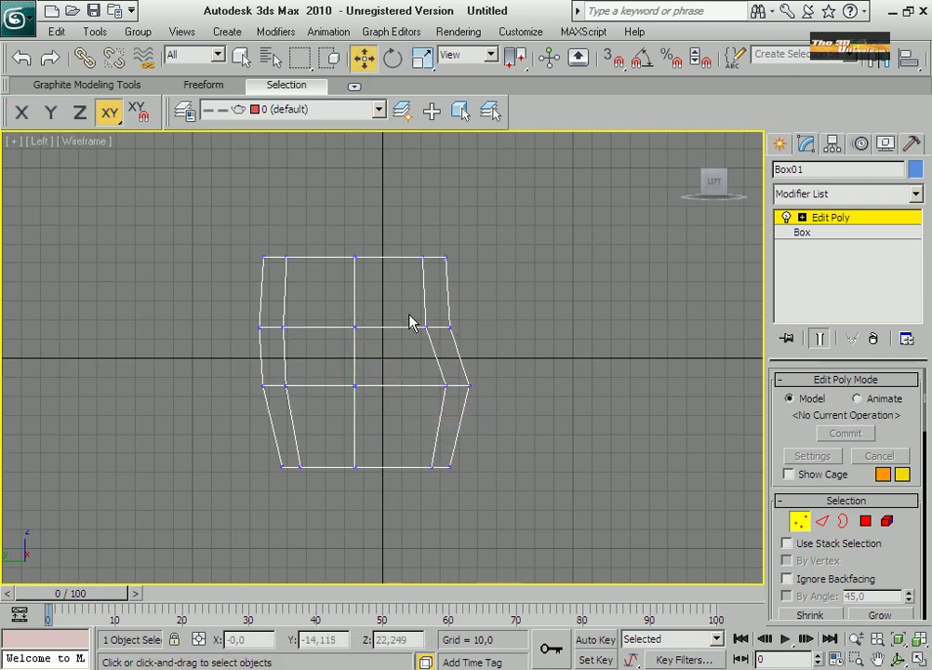
drag(410, 322, 466, 340)
drag(483, 298, 498, 297)
key(alt+w)
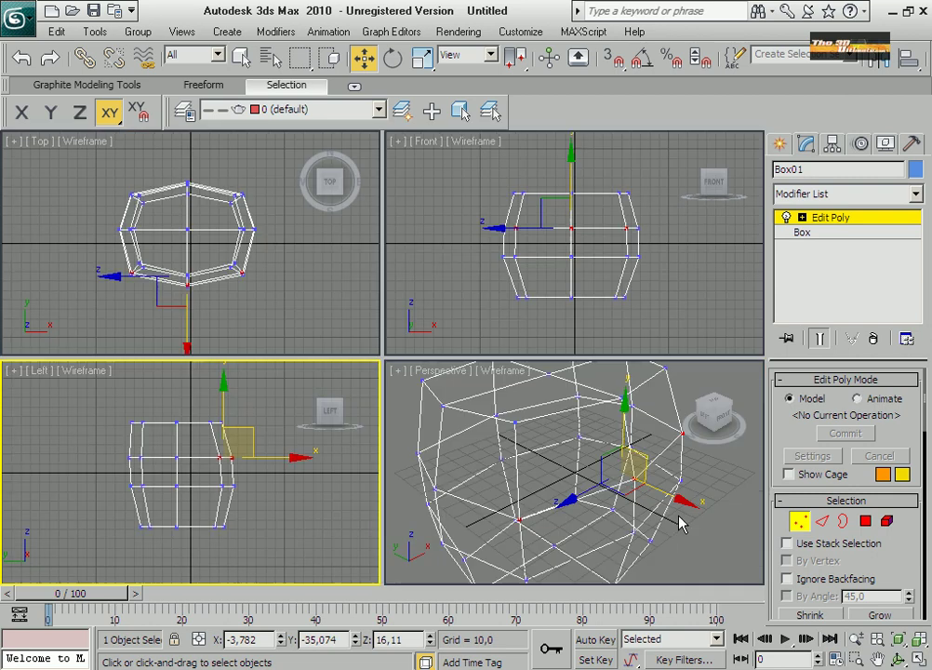
right_click(680, 522)
Reposition and shrink the body's side polygon, then flatten it on X with Make Planar.
click(865, 521)
drag(425, 434, 309, 458)
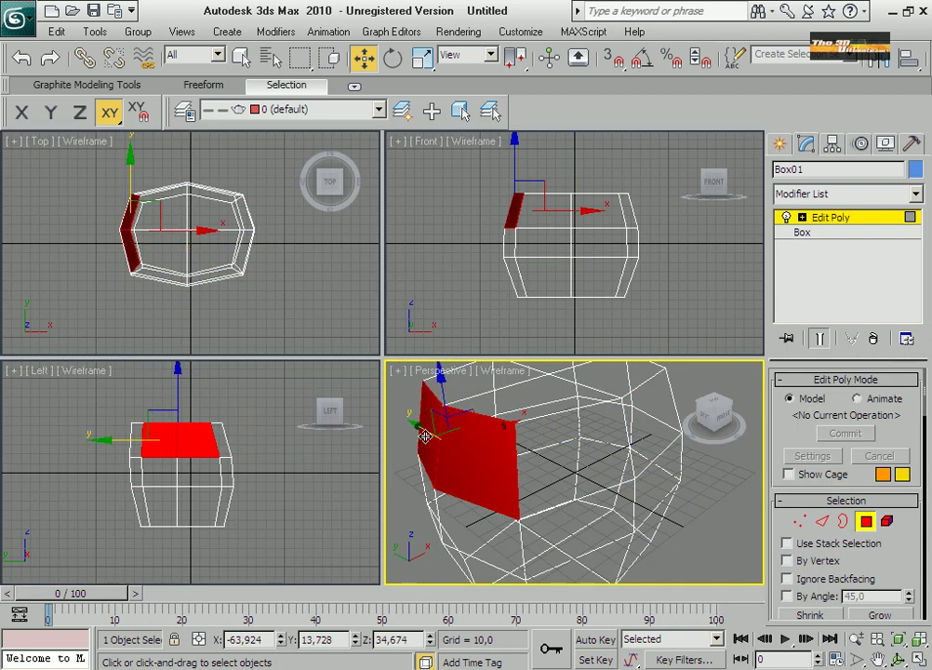
click(422, 58)
drag(177, 388, 157, 477)
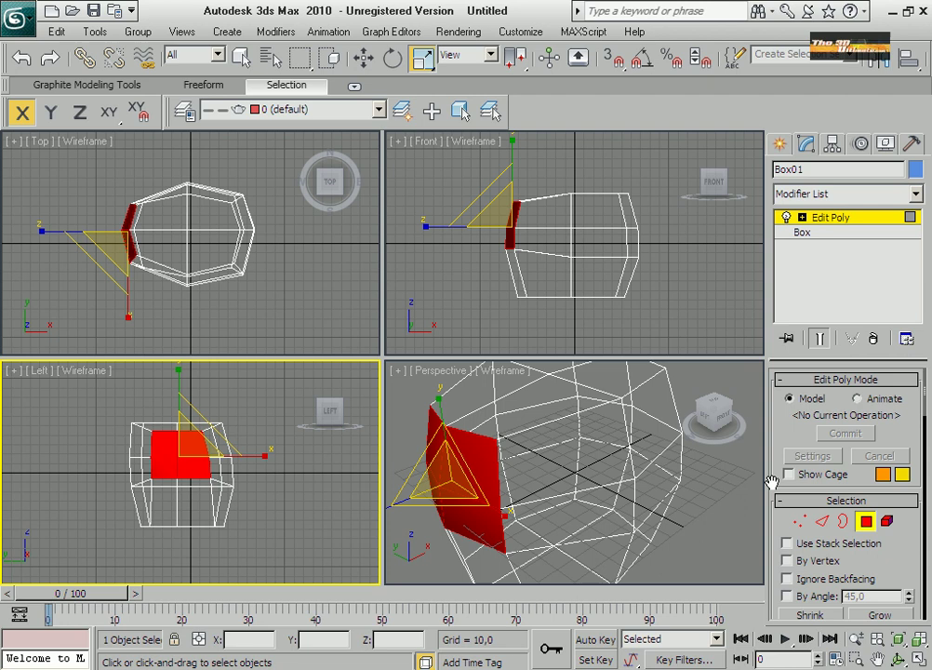
scroll(875, 483, down, 5)
scroll(856, 521, down, 5)
scroll(856, 531, down, 3)
click(866, 529)
Rotate the side patch upright and select its top and bottom vertices in the Left view.
key(e)
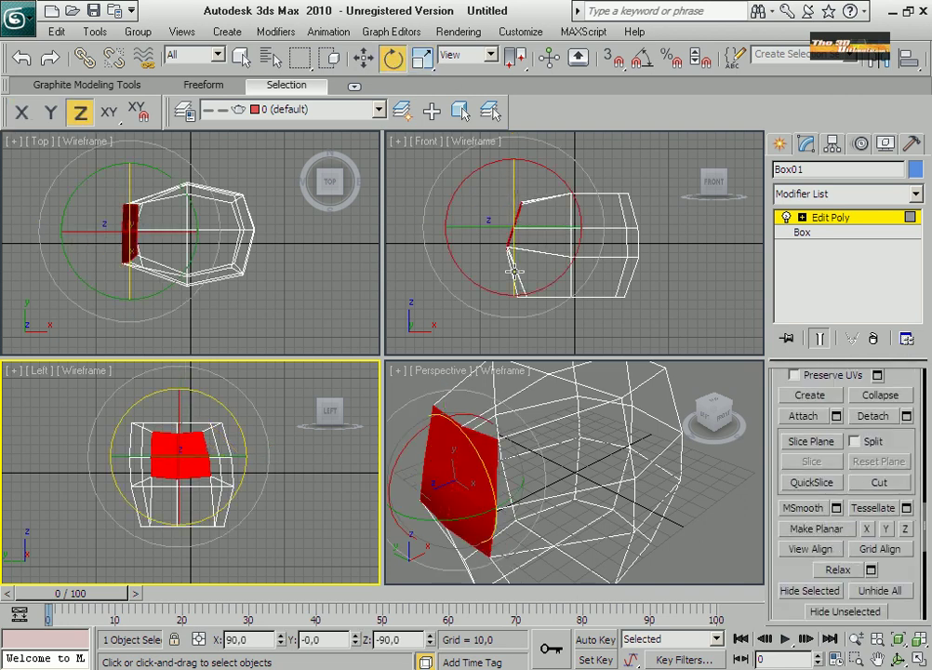
drag(514, 270, 491, 284)
key(alt+w)
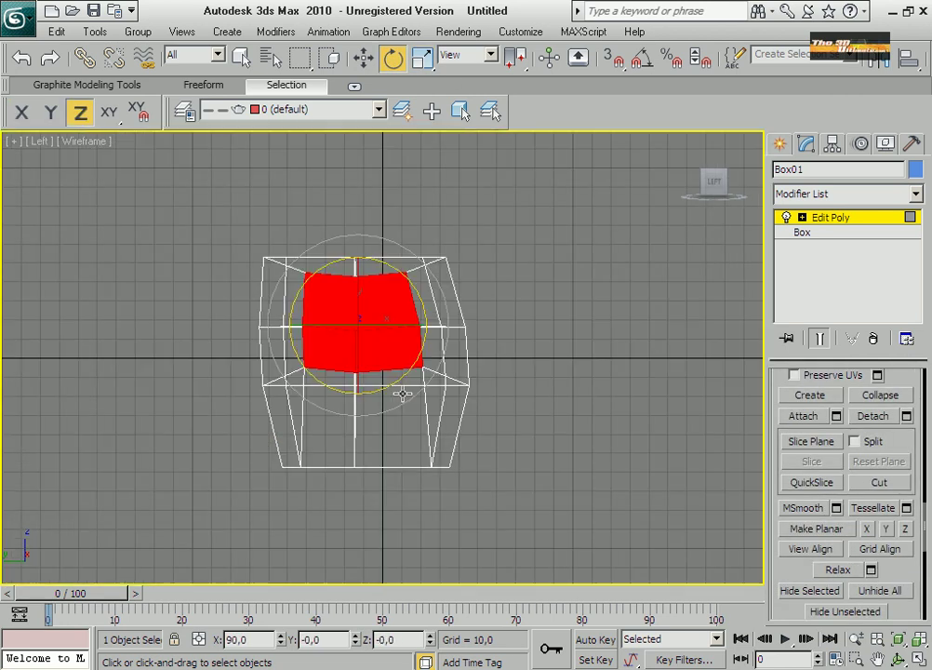
key(1)
click(362, 270)
middle_drag(364, 285, 390, 366)
key(alt+z)
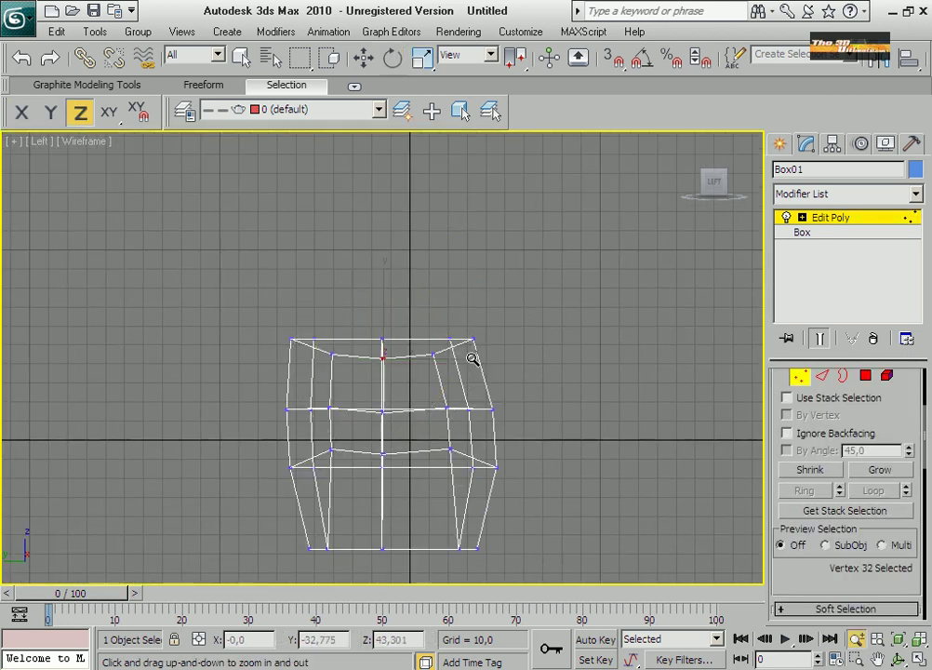
drag(472, 359, 473, 307)
click(363, 58)
ctrl+click(381, 533)
Scale the patch vertices along X into a smaller octagon.
key(r)
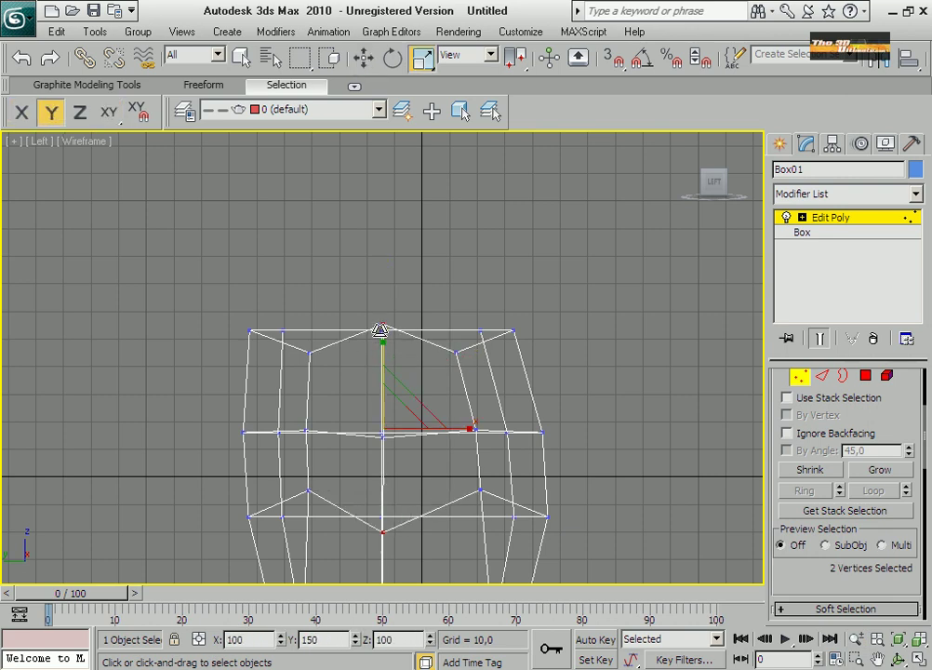
click(381, 434)
ctrl+click(543, 433)
key(F5)
ctrl+click(865, 375)
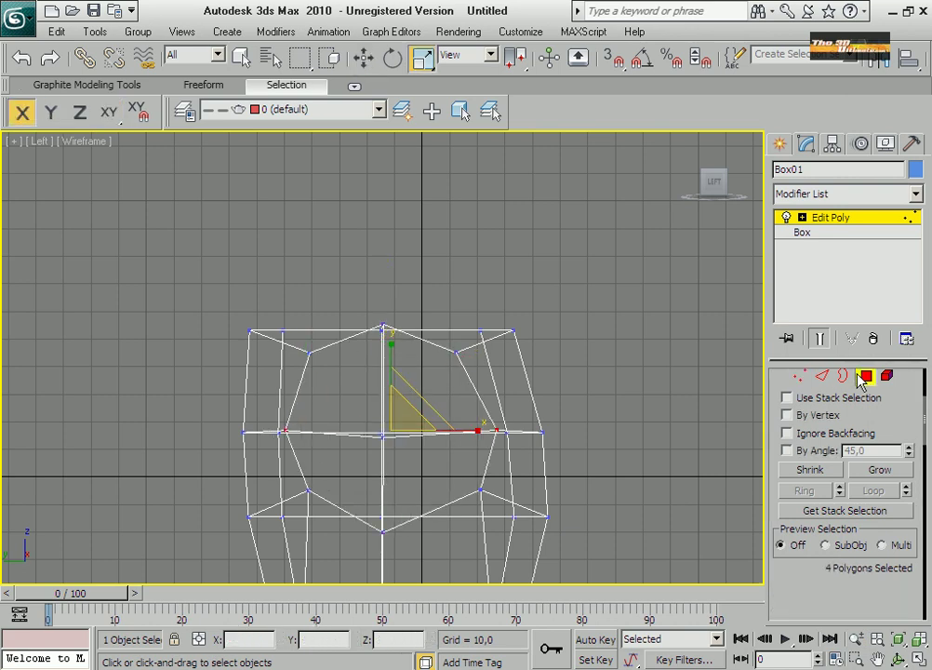
drag(400, 409, 388, 451)
click(917, 658)
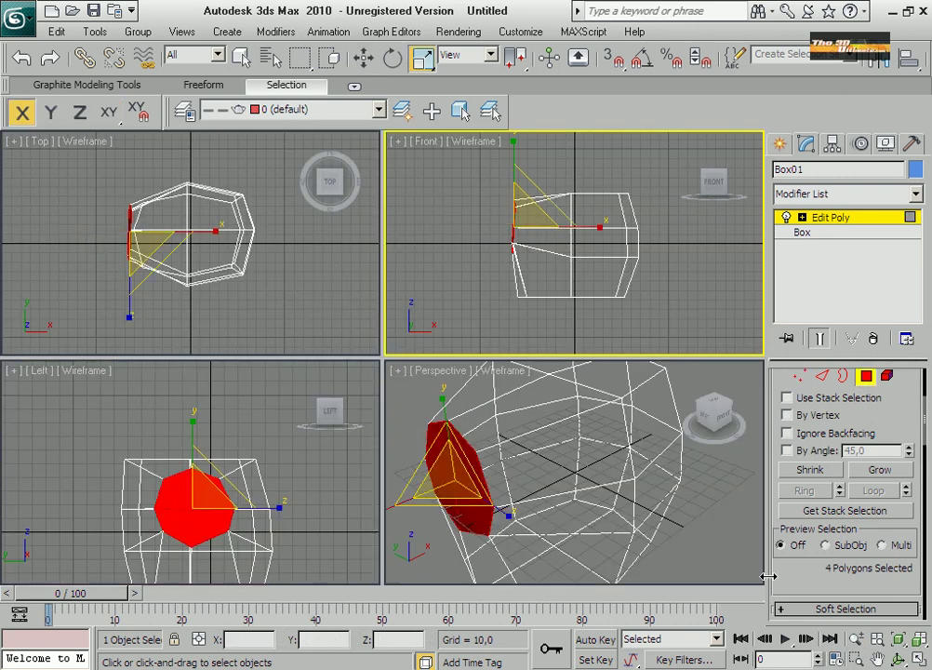
Extrude the octagonal patch leftward into an arm.
key(w)
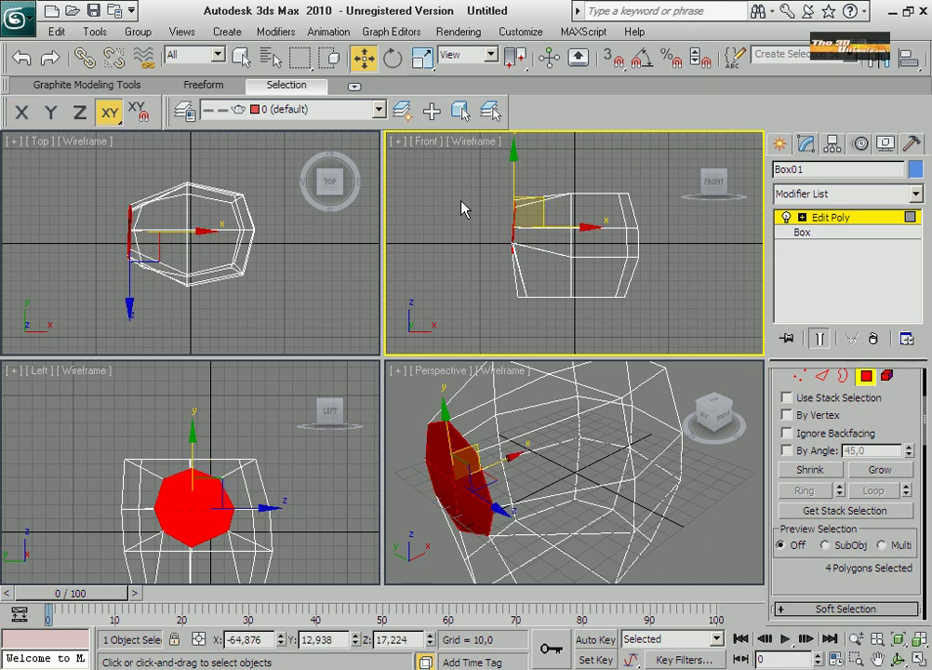
key(alt+w)
right_click(271, 326)
click(245, 390)
drag(257, 354, 49, 191)
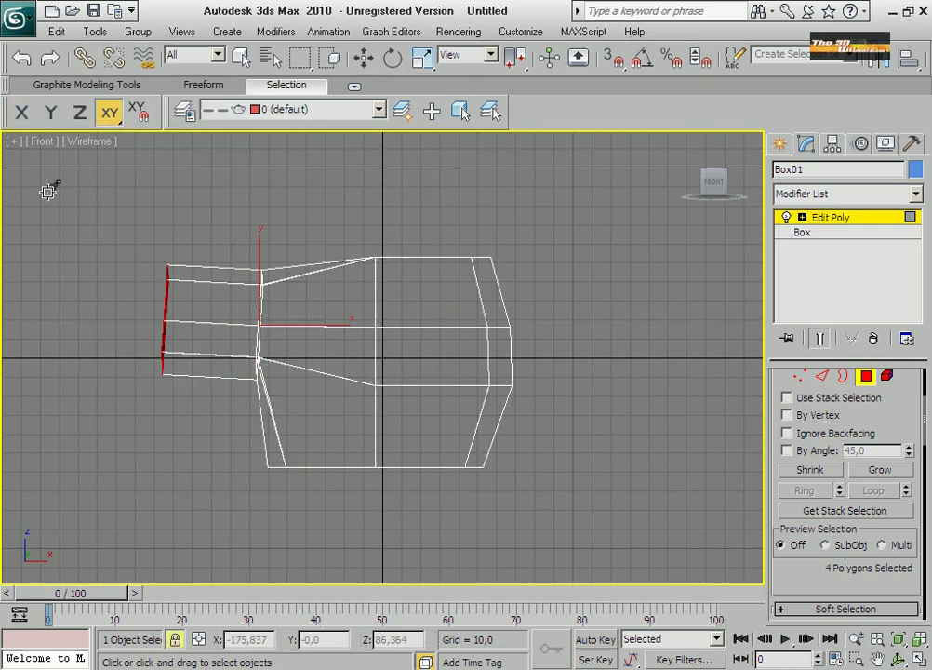
key(F6)
key(r)
key(F5)
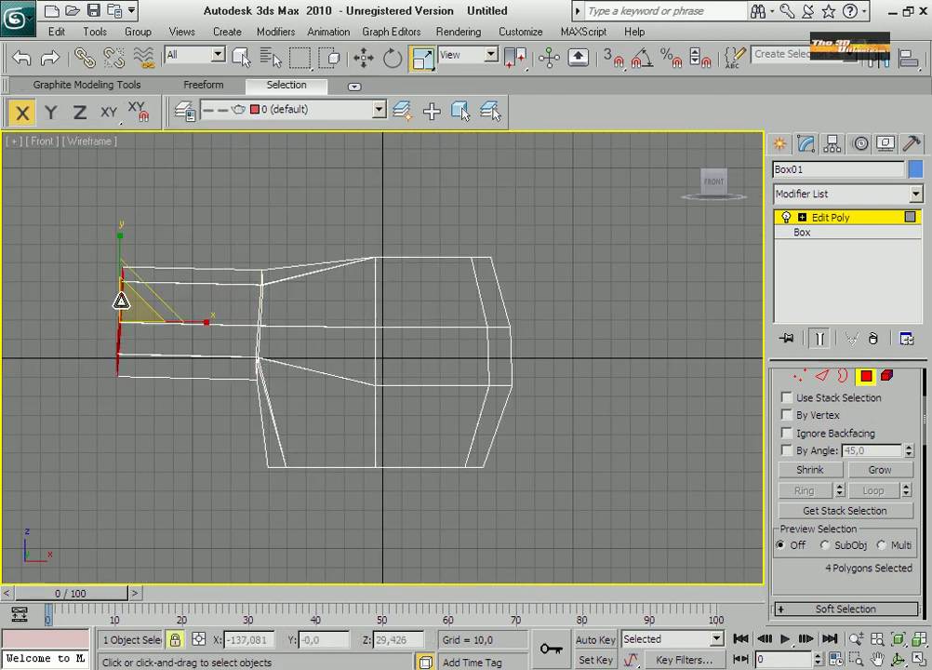
click(898, 659)
key(alt+w)
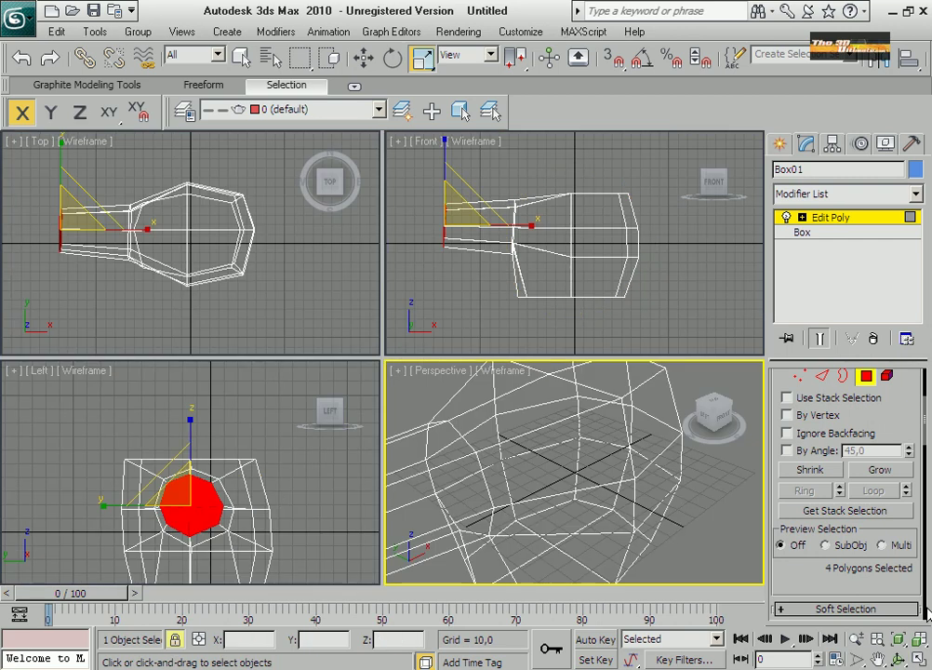
Select the body's top faces and extrude them upward well above the arm.
key(alt+w)
scroll(545, 350, down, 5)
key(w)
click(308, 251)
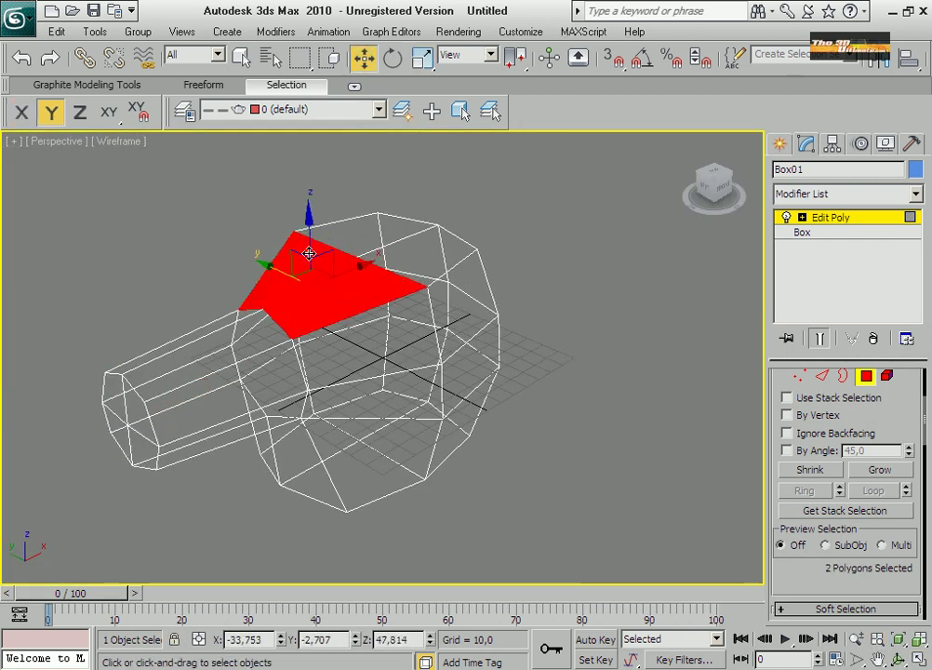
ctrl+click(377, 227)
key(alt+w)
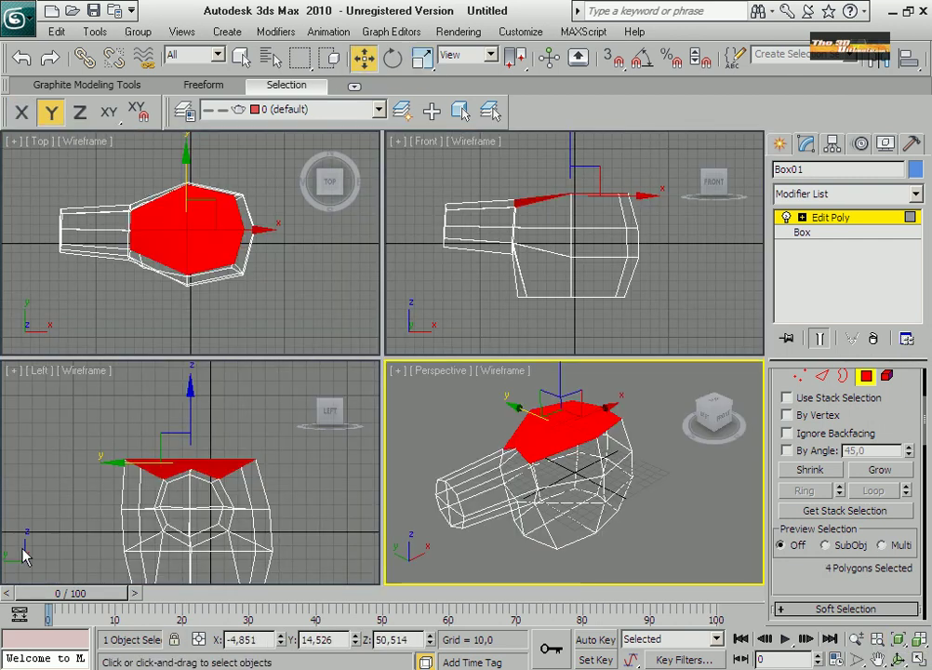
right_click(547, 235)
click(516, 293)
mouse_move(548, 195)
mouse_down()
mouse_move(535, 99)
mouse_move(426, 61)
mouse_up()
key(alt+w)
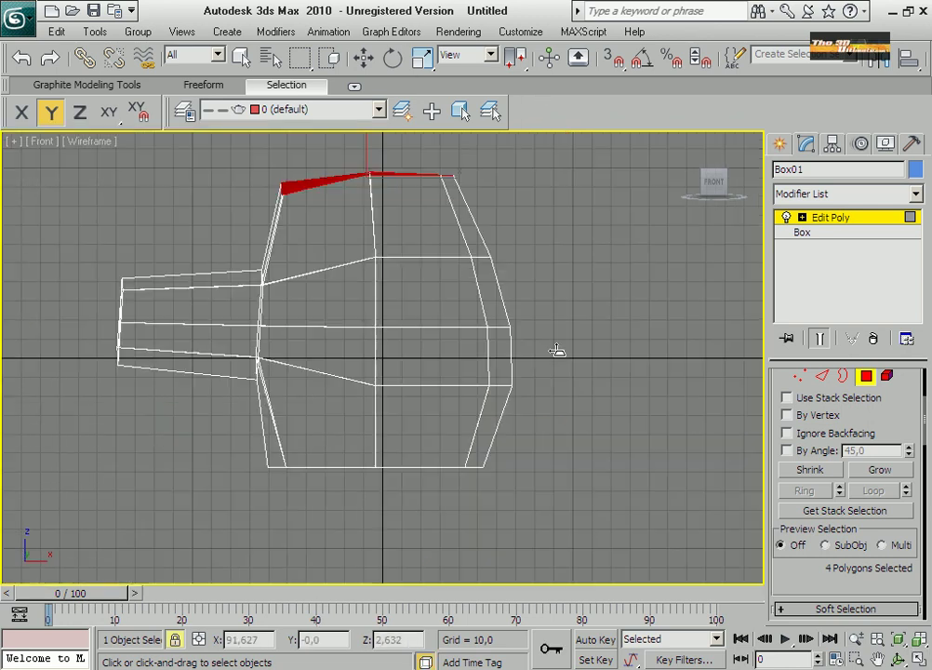
scroll(800, 521, down, 5)
Delete the right half of the mesh's vertices in the Front view.
key(2)
key(e)
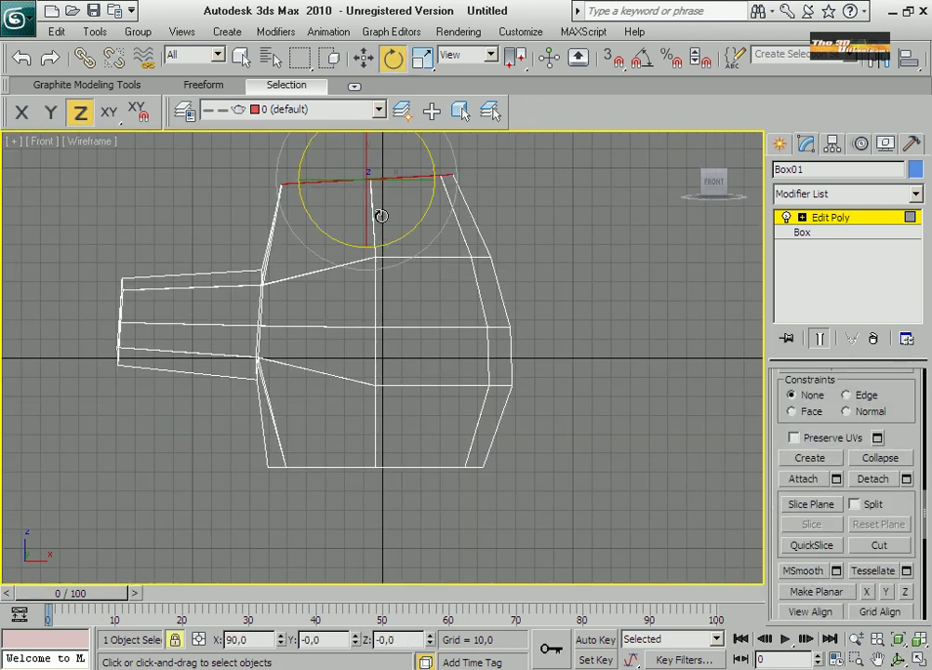
key(w)
key(1)
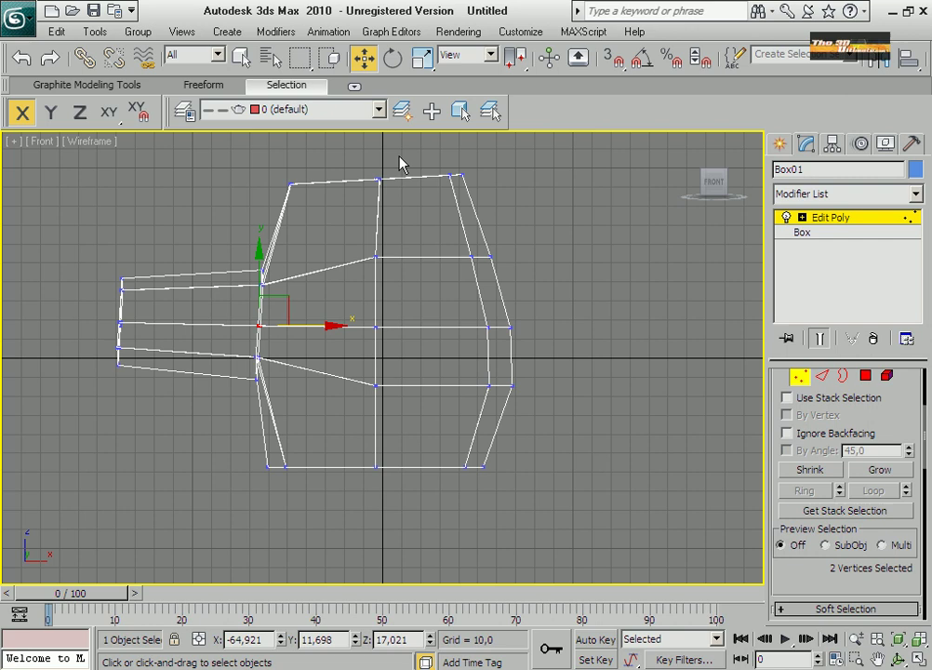
drag(400, 164, 570, 498)
key(Delete)
Apply a Symmetry modifier to mirror the half body.
click(826, 193)
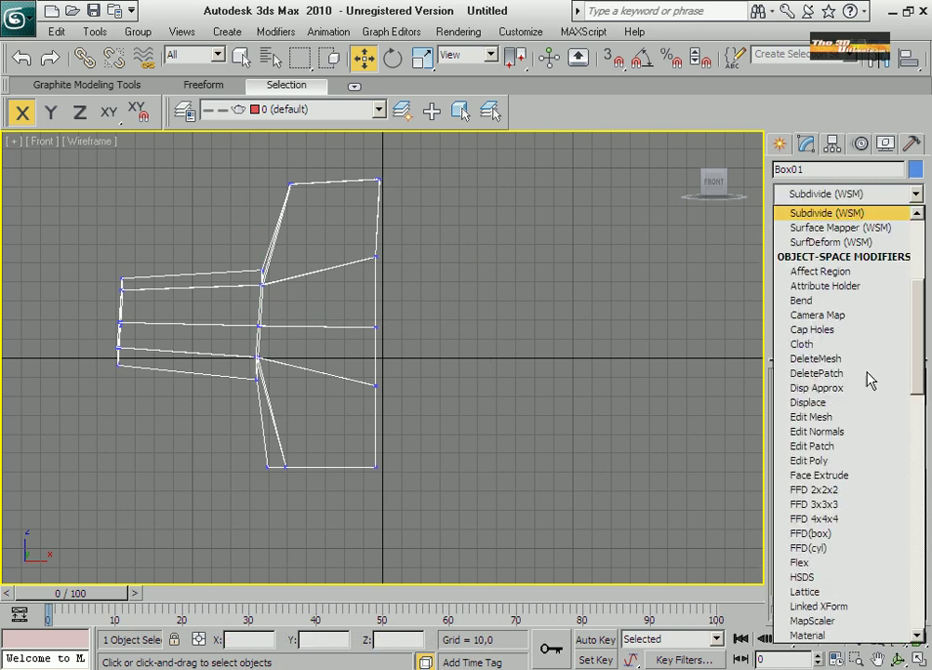
key(s)
click(819, 442)
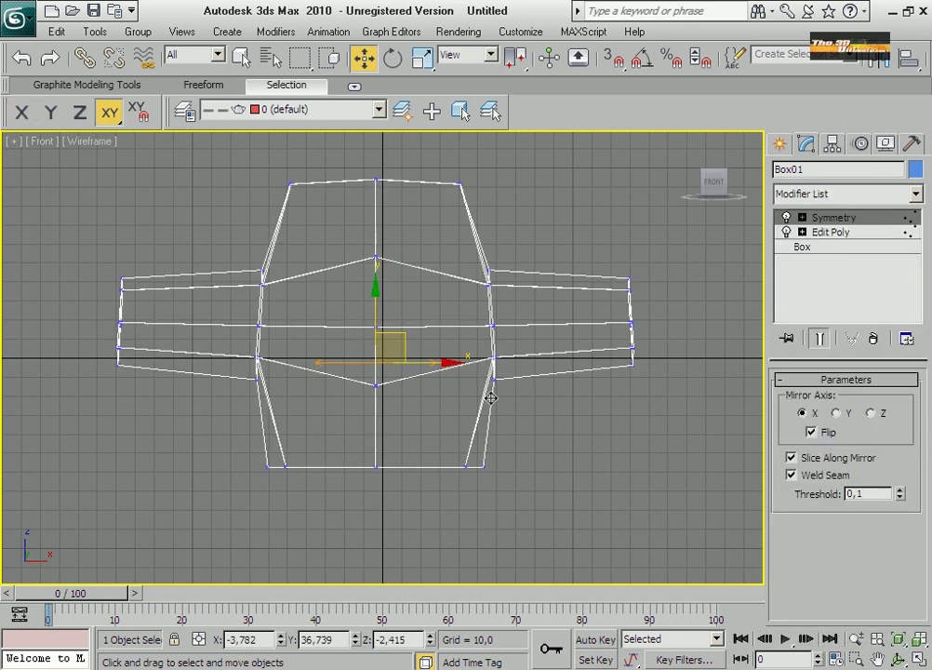
click(814, 233)
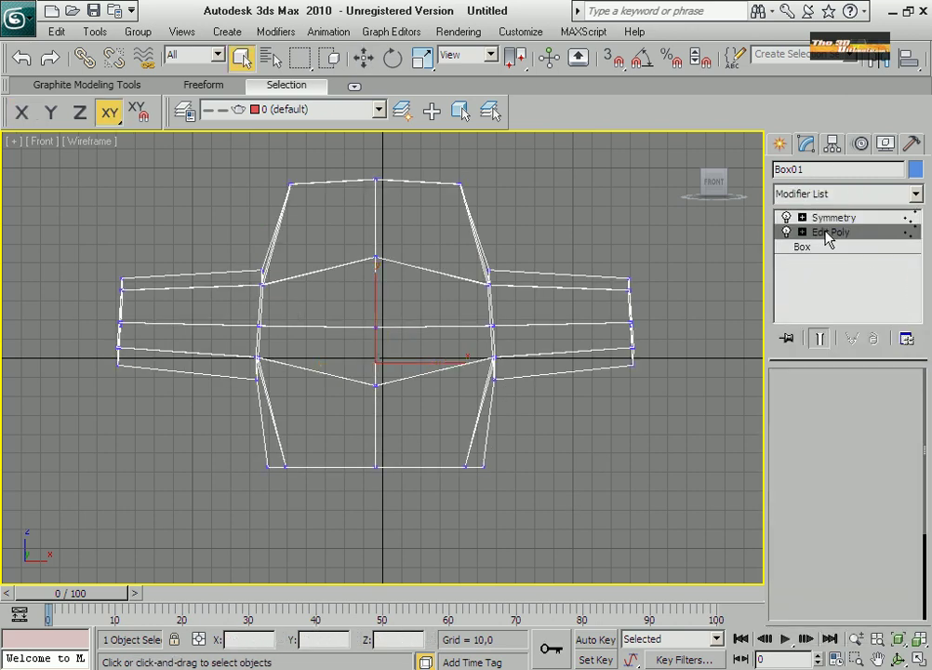
Select the armpit vertices and orbit the Perspective view around the body.
mouse_move(233, 251)
mouse_down()
mouse_move(289, 289)
mouse_move(276, 237)
mouse_up()
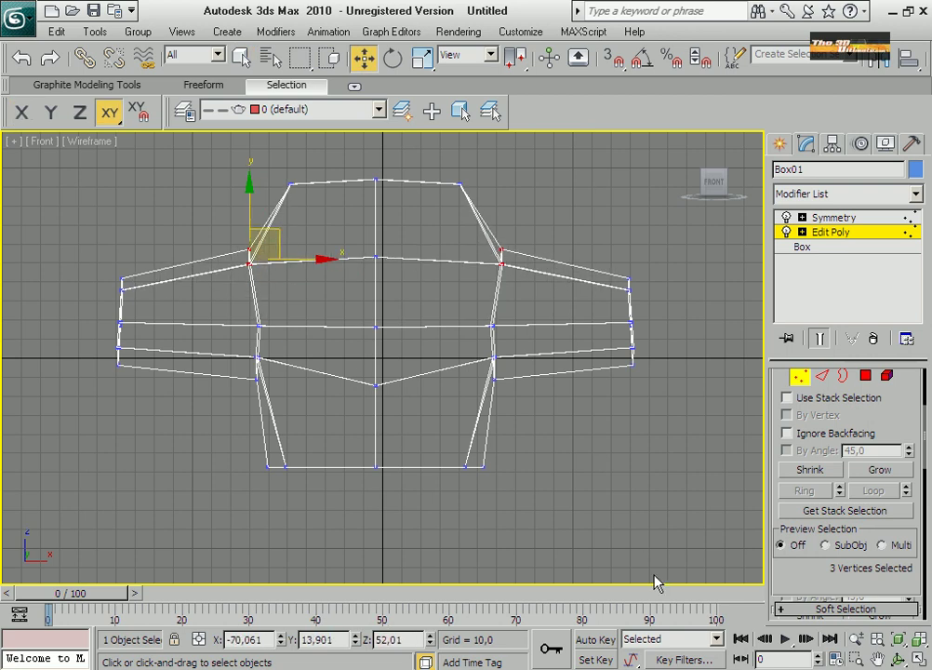
key(alt+w)
key(alt+w)
key(ctrl+r)
mouse_move(474, 517)
mouse_down()
mouse_move(401, 298)
mouse_move(297, 242)
mouse_up()
Select the two bottom faces and scale them narrower along X.
key(w)
key(4)
click(353, 428)
ctrl+click(323, 479)
alt+middle_drag(323, 478, 328, 504)
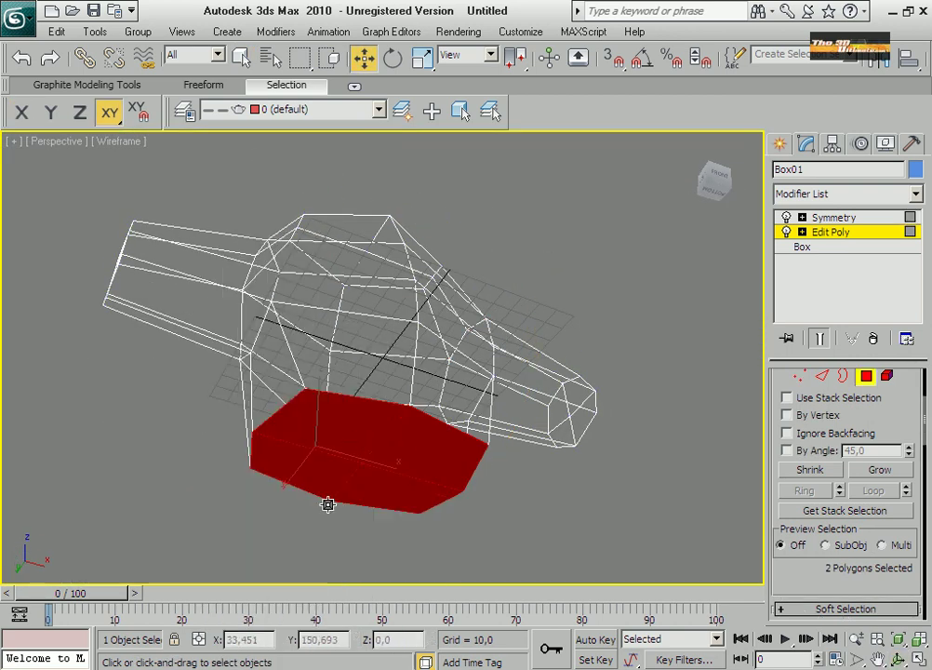
click(918, 660)
key(alt+w)
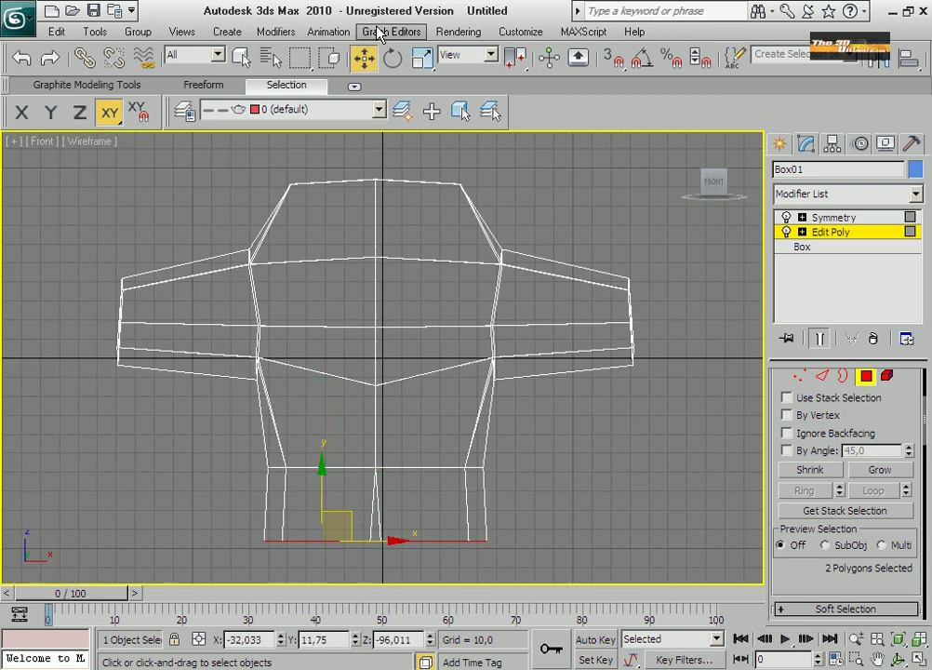
key(r)
key(F5)
drag(333, 535, 352, 365)
Raise the hip vertices and pull the crotch vertices down to separate two legs.
key(w)
key(F8)
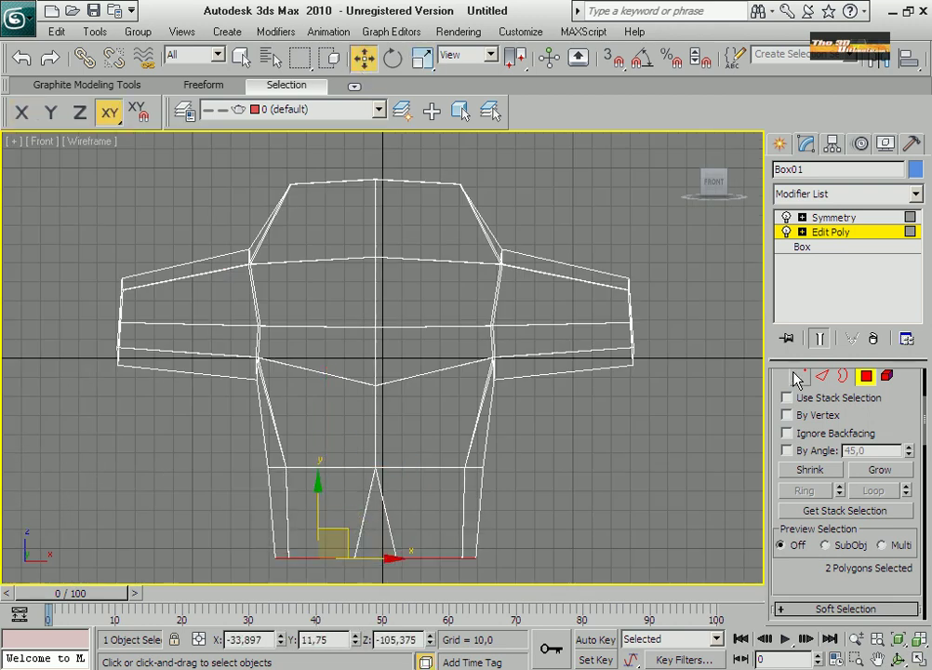
key(1)
key(F5)
key(F8)
drag(253, 402, 265, 362)
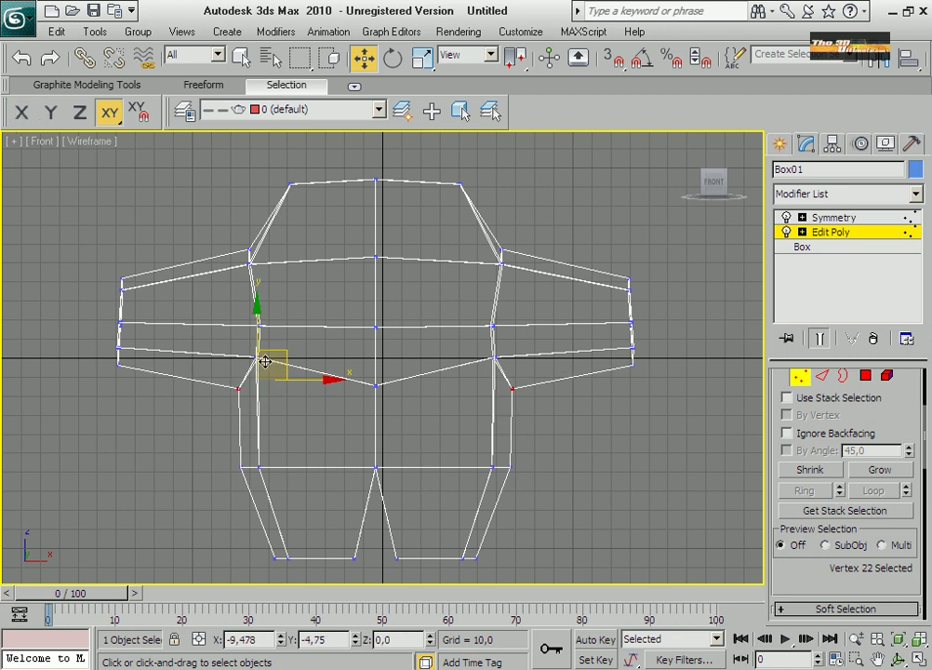
click(376, 255)
drag(380, 217, 371, 236)
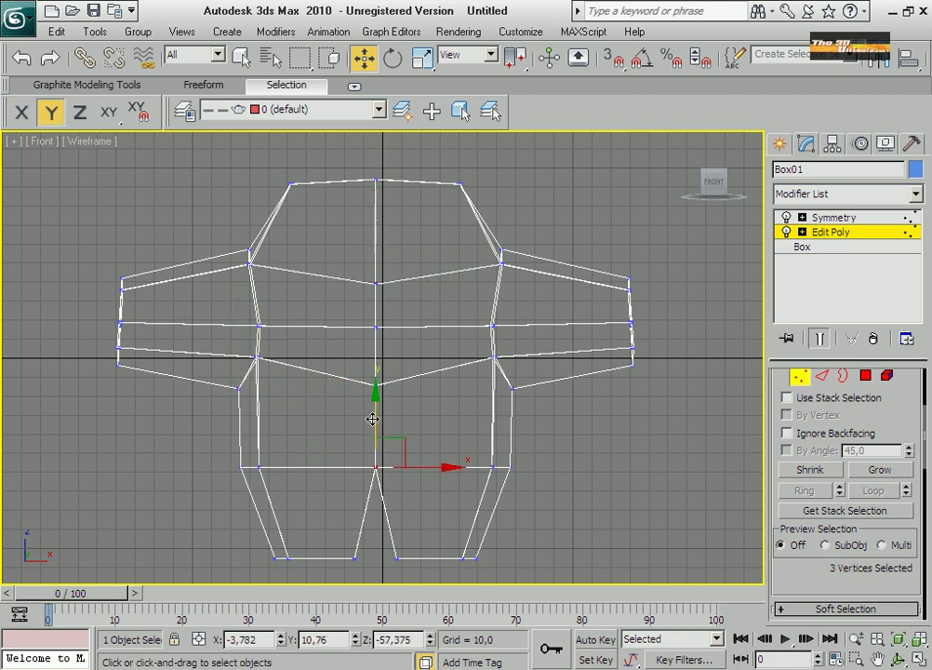
drag(372, 419, 374, 437)
click(916, 659)
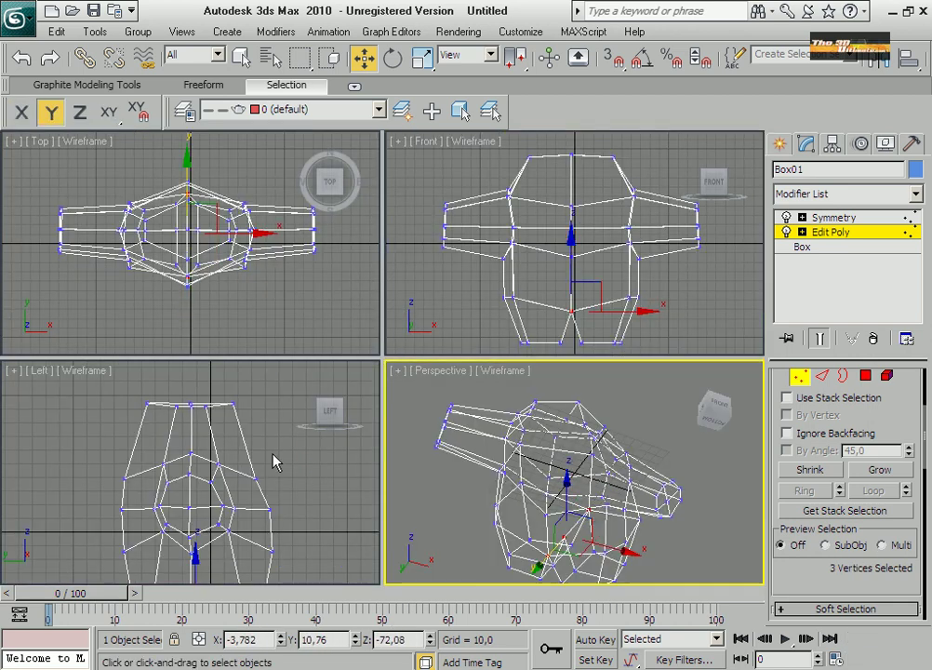
In the Left view, push the belly vertices forward and pull the lower back vertices outward.
right_click(271, 459)
click(916, 659)
click(877, 659)
drag(484, 388, 460, 369)
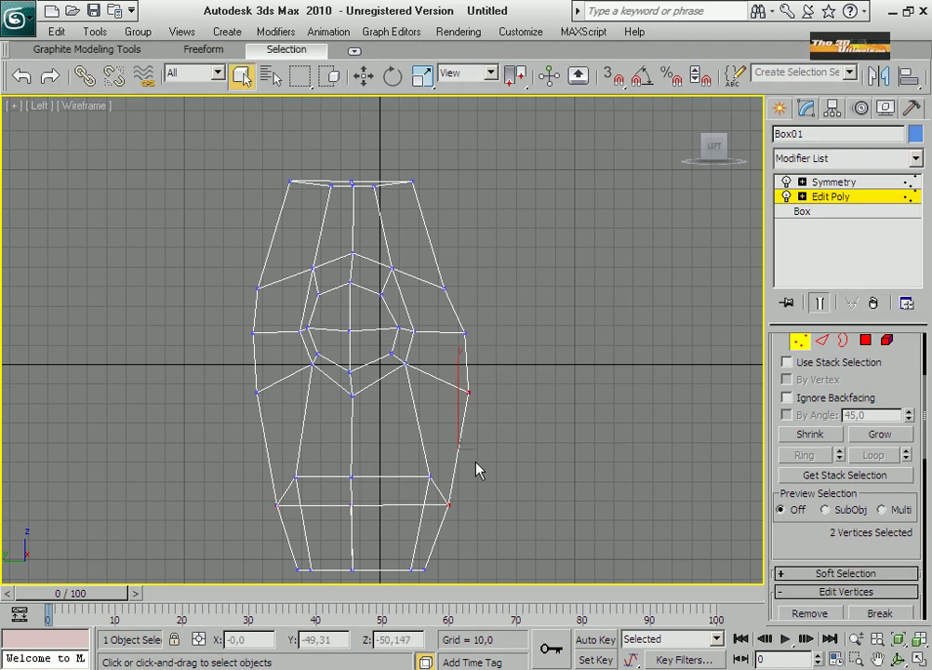
key(w)
drag(503, 433, 527, 430)
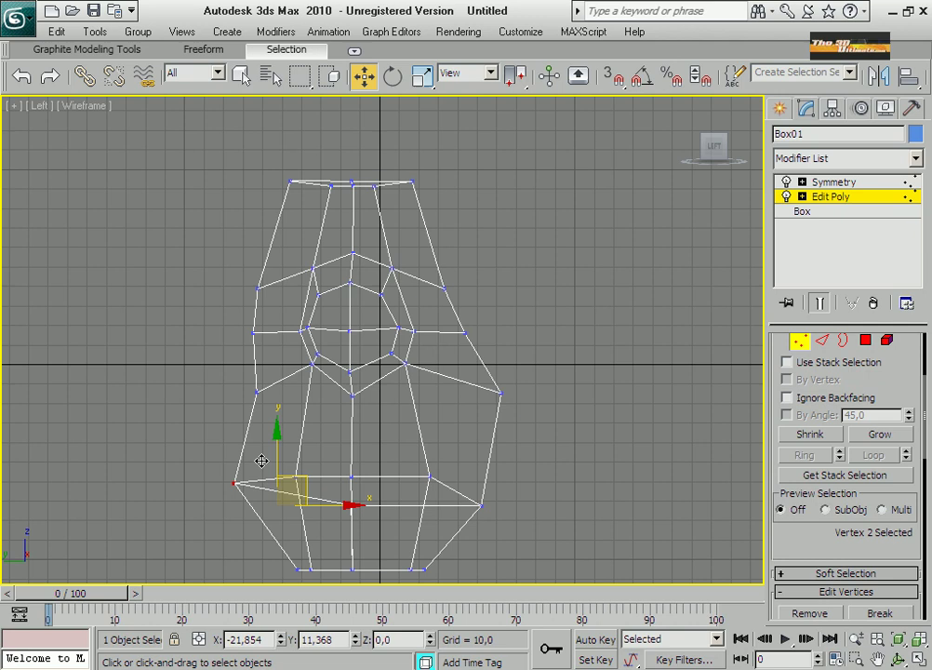
drag(196, 448, 315, 527)
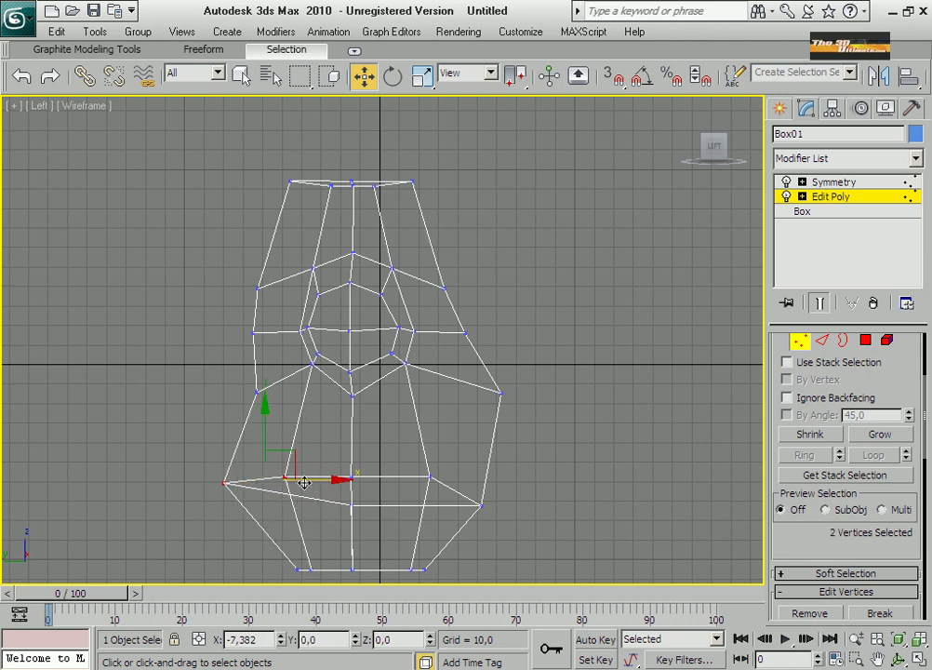
drag(271, 462, 367, 515)
click(352, 483)
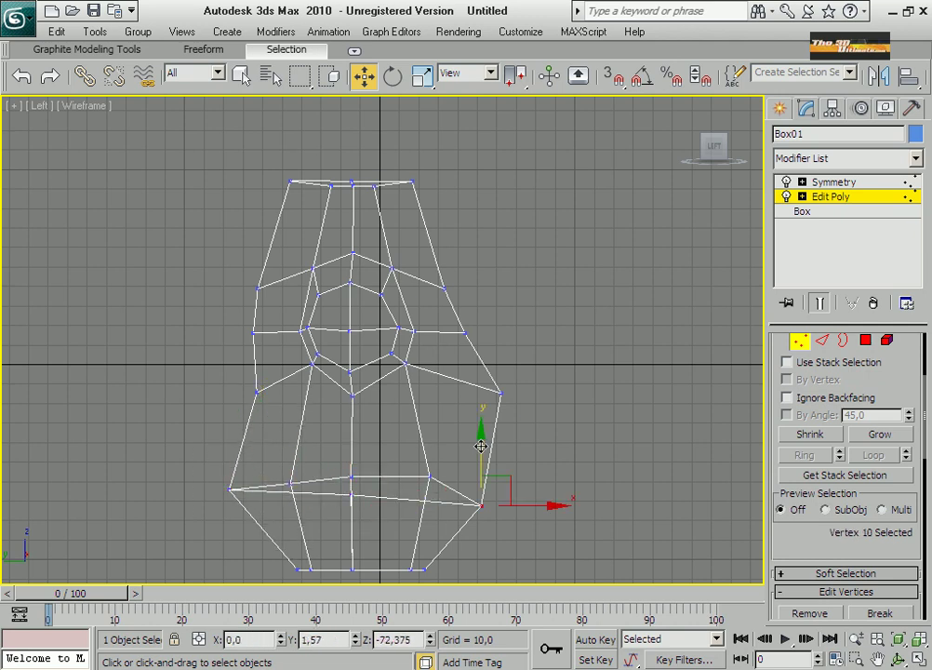
click(410, 372)
Shade the bear with Smooth+Highlights in grey-blue in an orbited Perspective view.
key(alt+w)
click(699, 517)
key(alt+w)
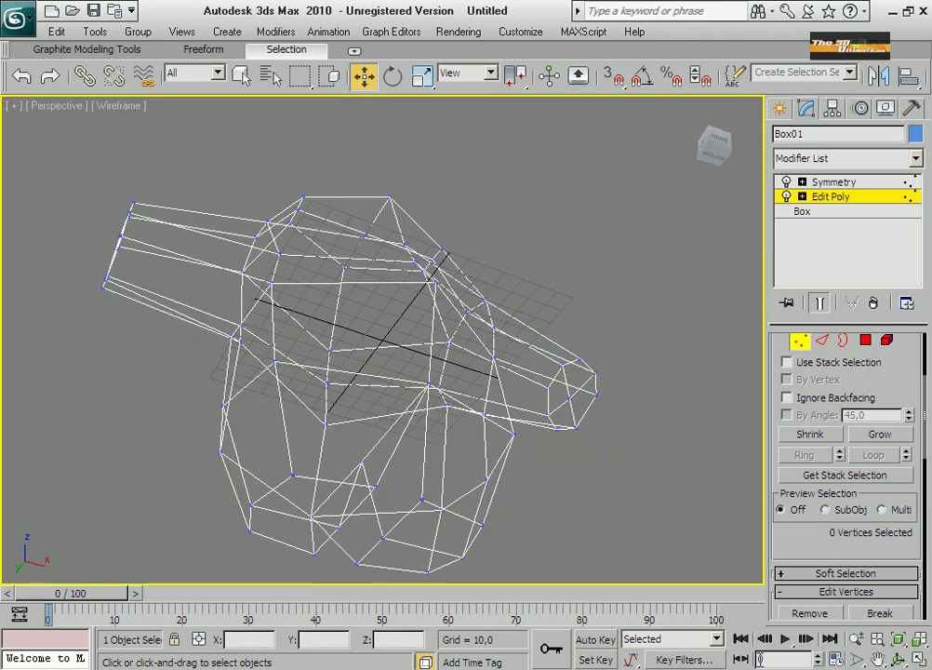
alt+middle_drag(400, 353, 358, 288)
key(ctrl+r)
mouse_move(358, 288)
mouse_down()
mouse_move(441, 266)
mouse_move(359, 392)
mouse_up()
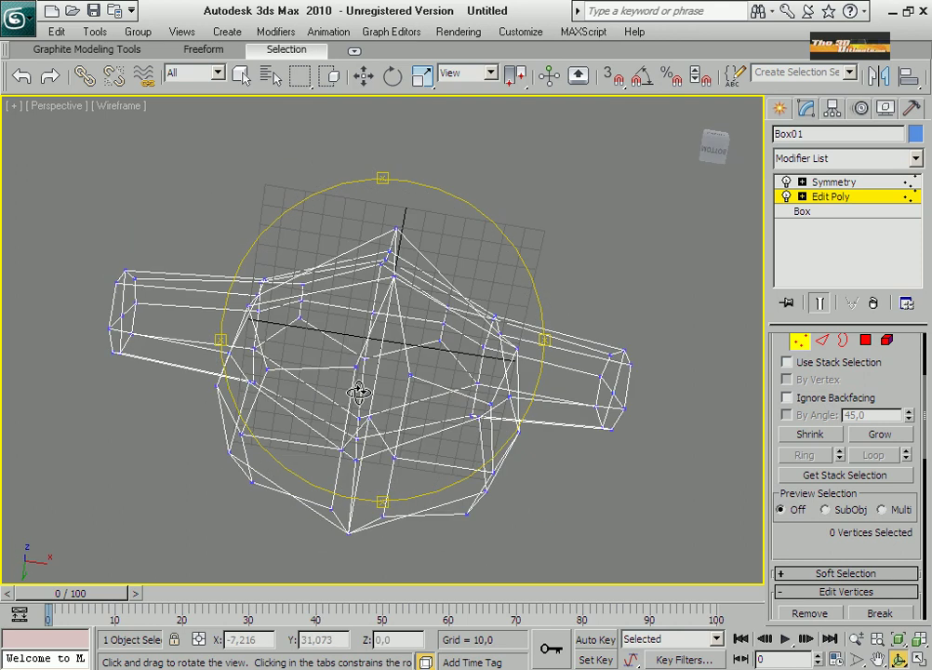
key(F3)
click(915, 135)
click(557, 441)
drag(558, 441, 381, 328)
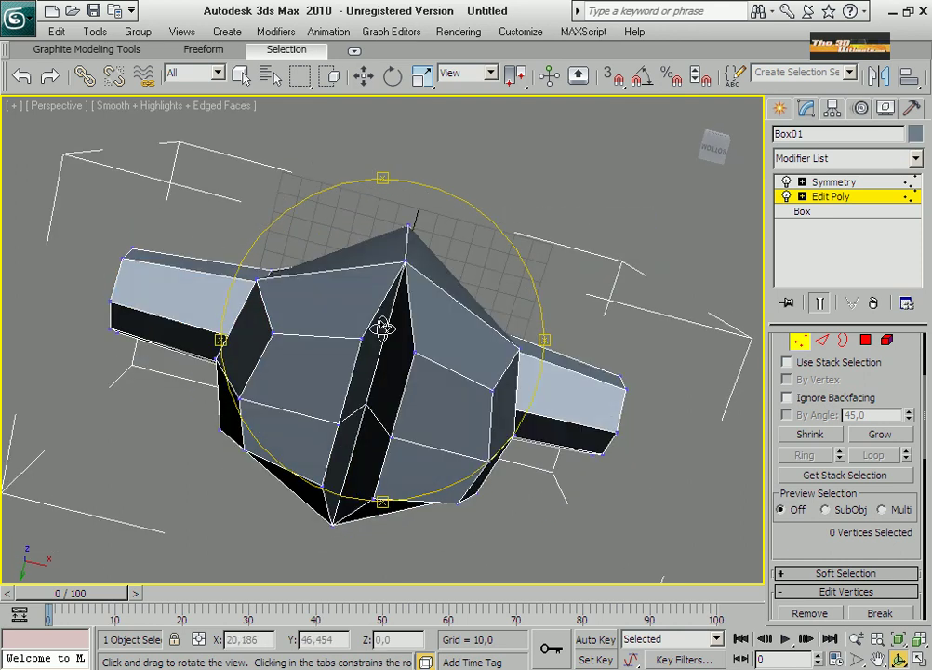
key(w)
click(350, 432)
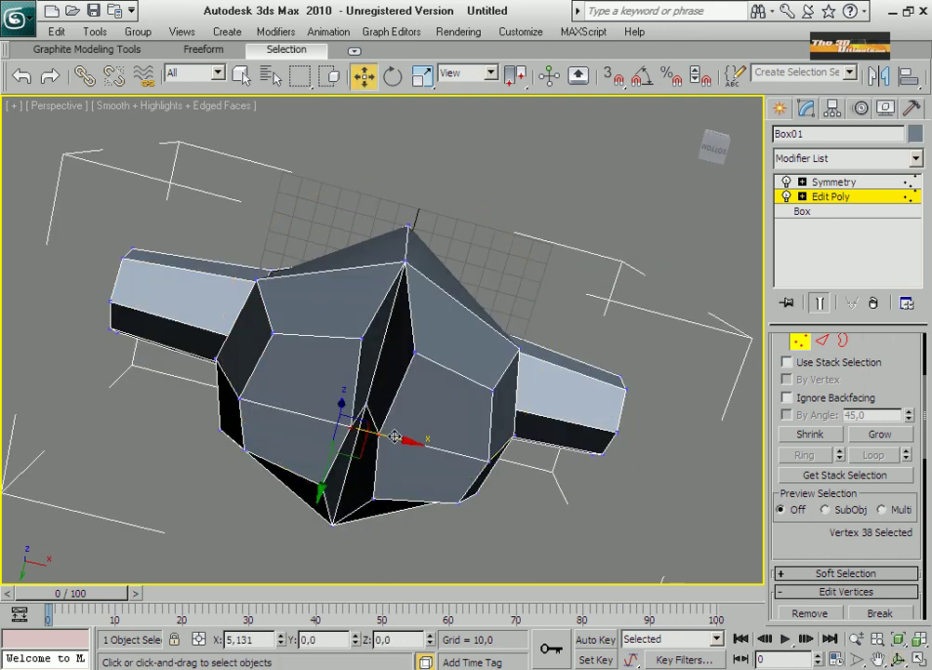
Move the central vertex between the legs down and select the bottom crotch vertex.
click(363, 343)
drag(379, 371, 368, 398)
click(325, 486)
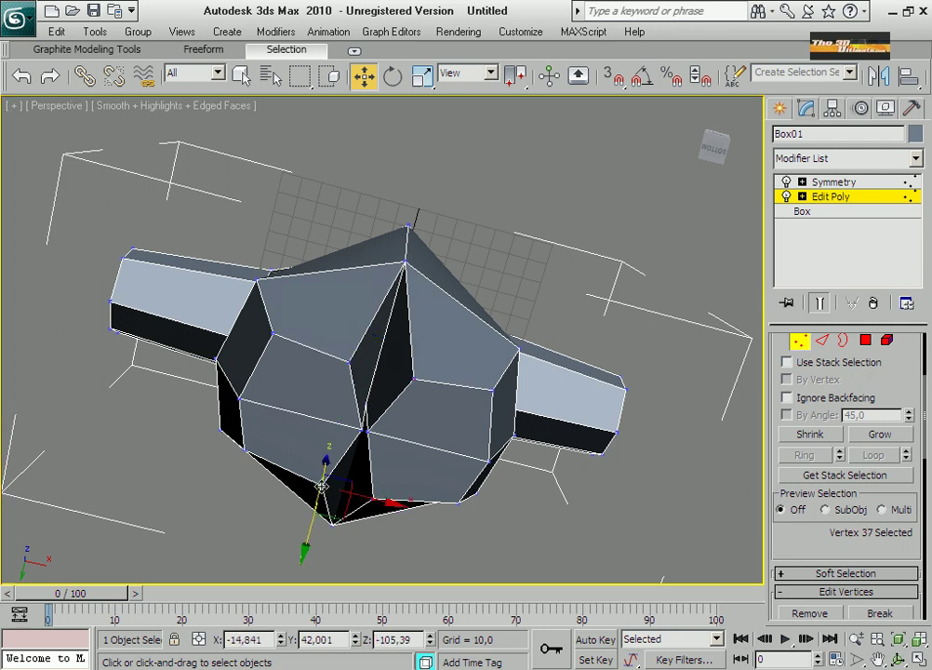
drag(311, 474, 335, 498)
click(325, 486)
Select the two bottom faces, shift them, and scale them smaller.
click(865, 341)
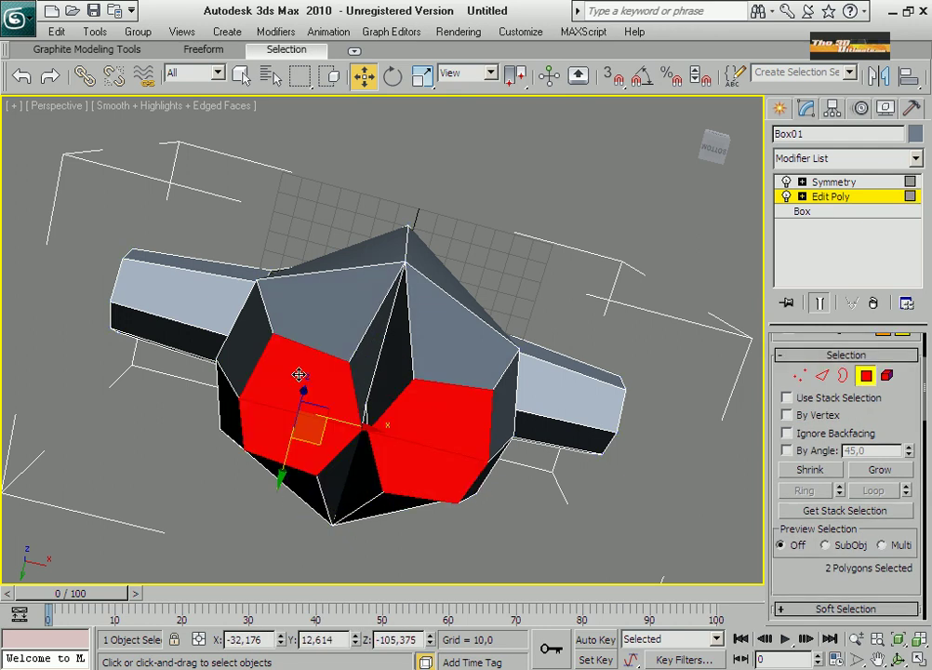
scroll(828, 549, down, 5)
scroll(814, 581, down, 3)
drag(375, 429, 354, 438)
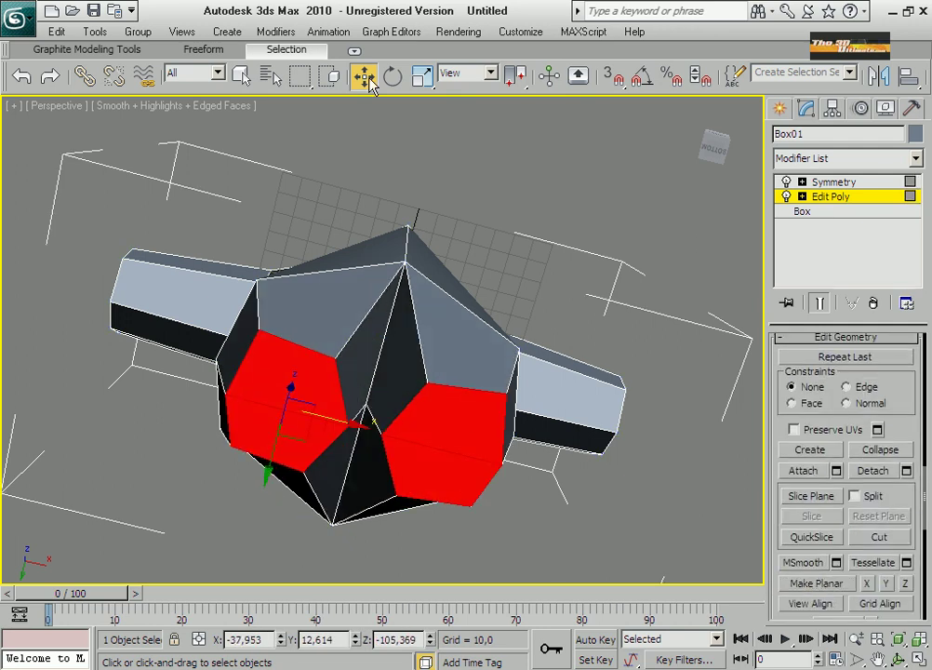
key(r)
mouse_move(285, 394)
mouse_down()
mouse_move(271, 416)
mouse_move(301, 333)
mouse_up()
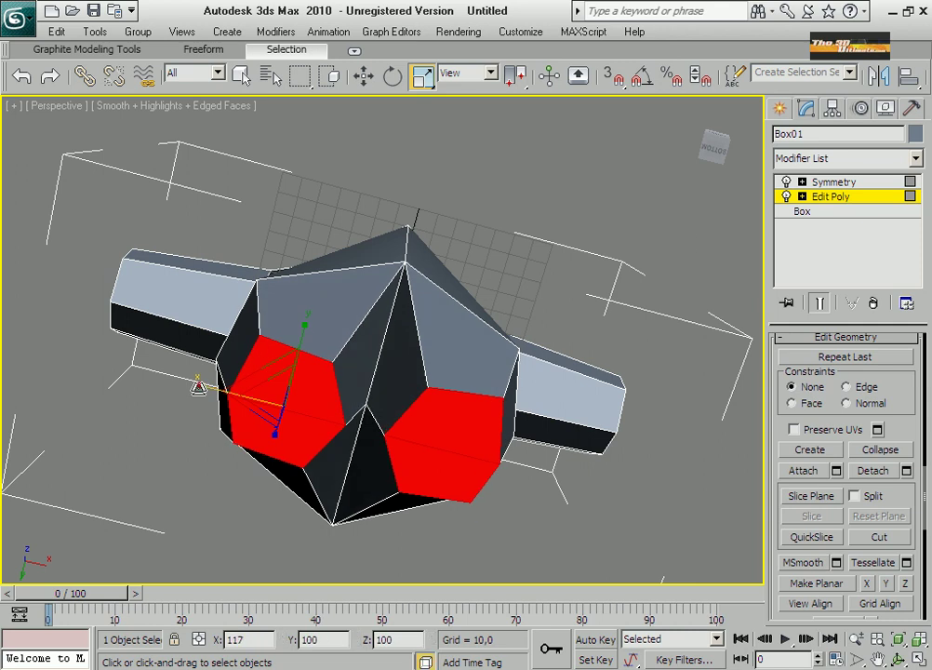
Extrude the two bottom faces downward into legs and narrow the leg ends.
mouse_move(270, 433)
alt+middle_down()
mouse_move(444, 493)
mouse_move(926, 619)
alt+middle_up()
middle_drag(302, 551, 301, 458)
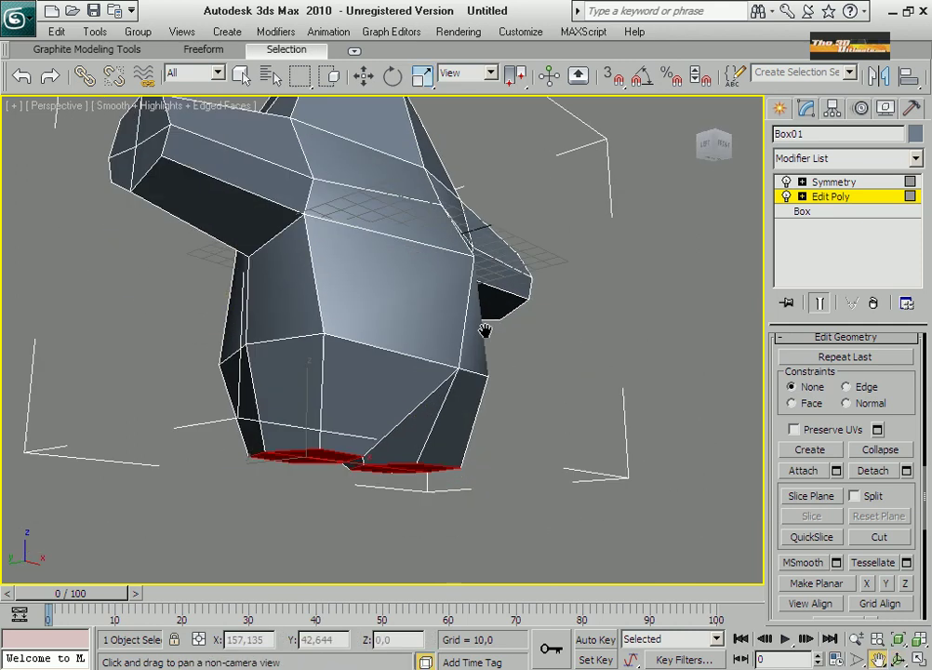
right_click(302, 458)
click(205, 508)
mouse_move(301, 458)
mouse_down()
mouse_move(304, 282)
mouse_move(300, 365)
mouse_up()
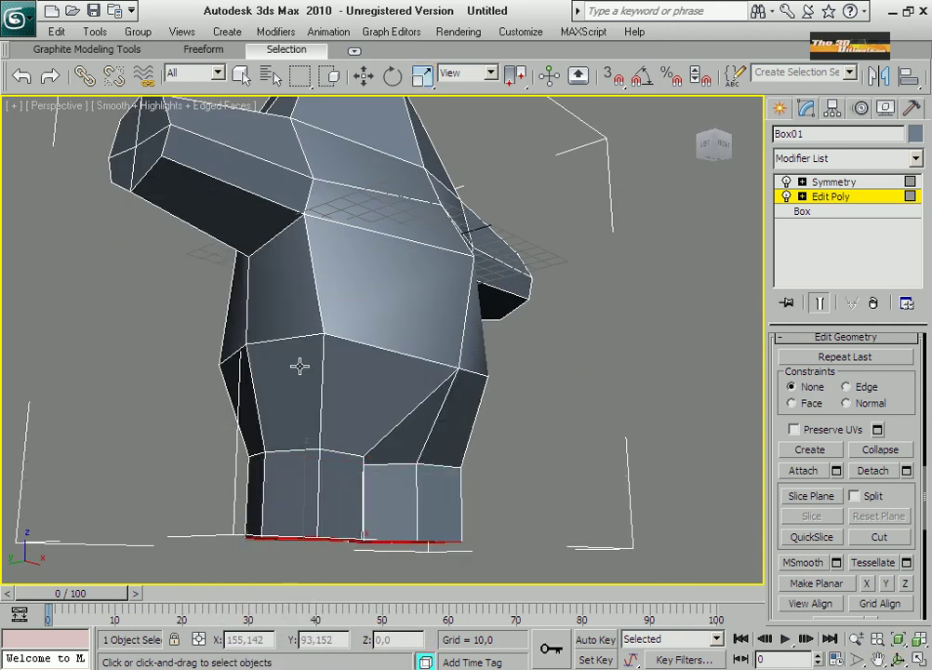
key(r)
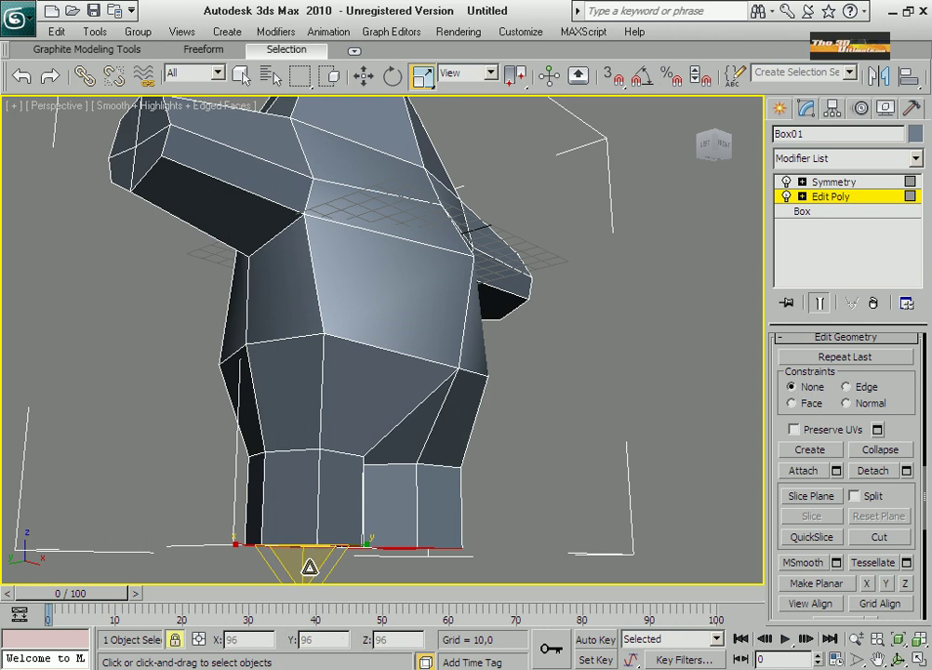
drag(305, 562, 307, 561)
click(898, 658)
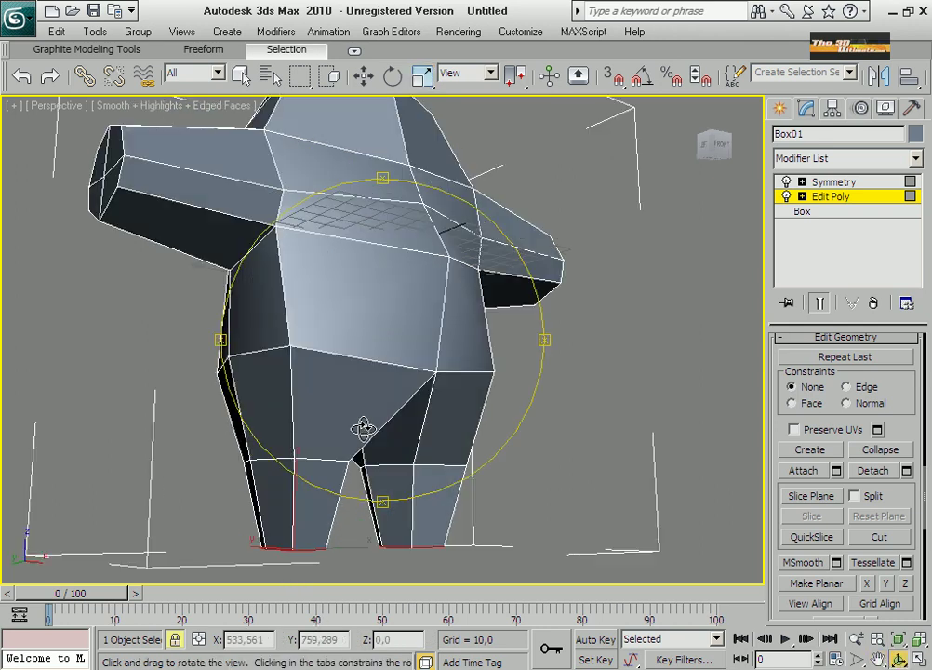
drag(363, 427, 313, 396)
click(364, 77)
Maximize the Front viewport and pan until the legs are in view.
key(1)
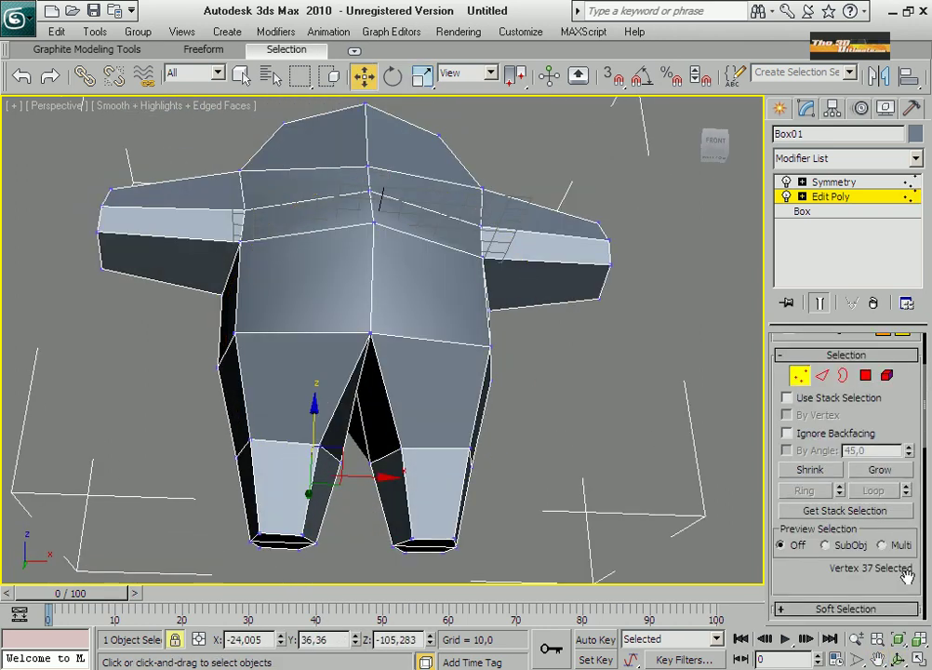
key(alt+w)
key(alt+w)
click(882, 658)
drag(363, 521, 419, 343)
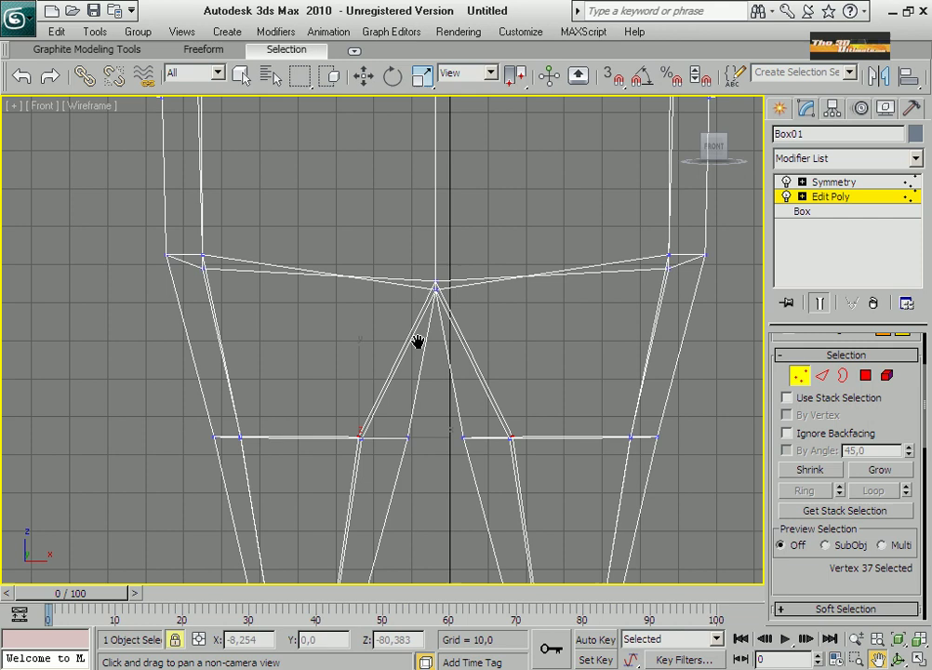
scroll(190, 315, up, 2)
scroll(370, 94, down, 2)
right_click(249, 352)
Pull the outer left leg and hip vertices up and outward to flare the hips.
click(267, 353)
drag(291, 339, 262, 325)
ctrl+click(234, 226)
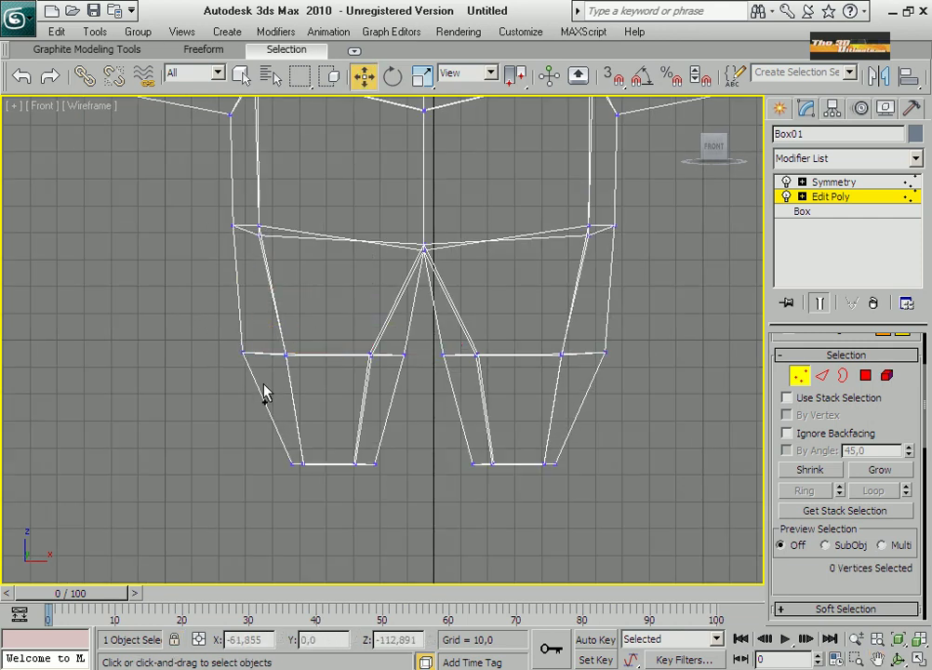
drag(306, 317, 212, 256)
middle_drag(483, 285, 475, 425)
drag(475, 425, 473, 325)
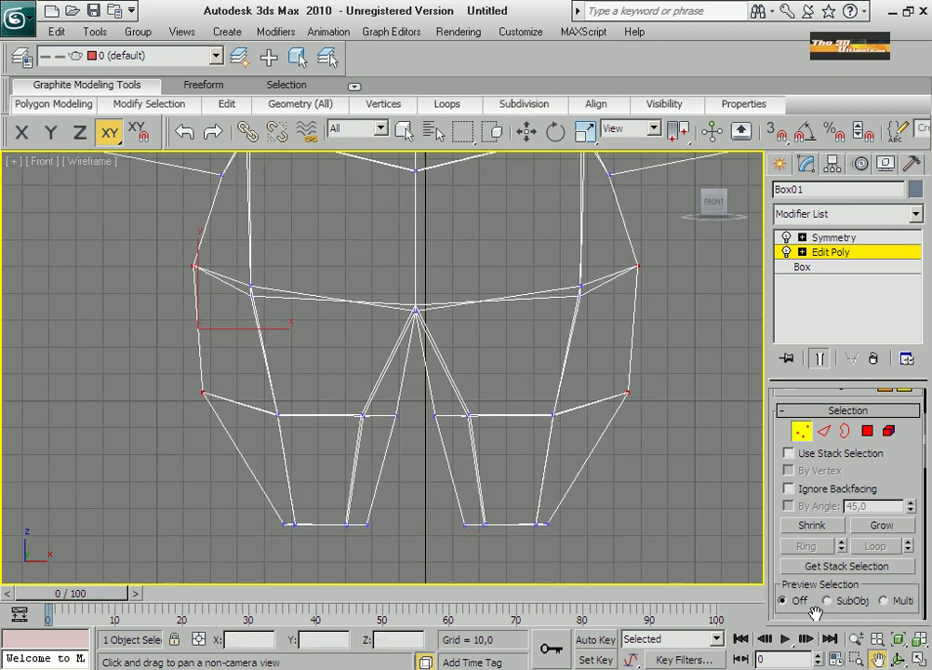
click(867, 431)
Maximize the side viewport and frame the leg's bottom polygon.
key(alt+w)
right_click(332, 435)
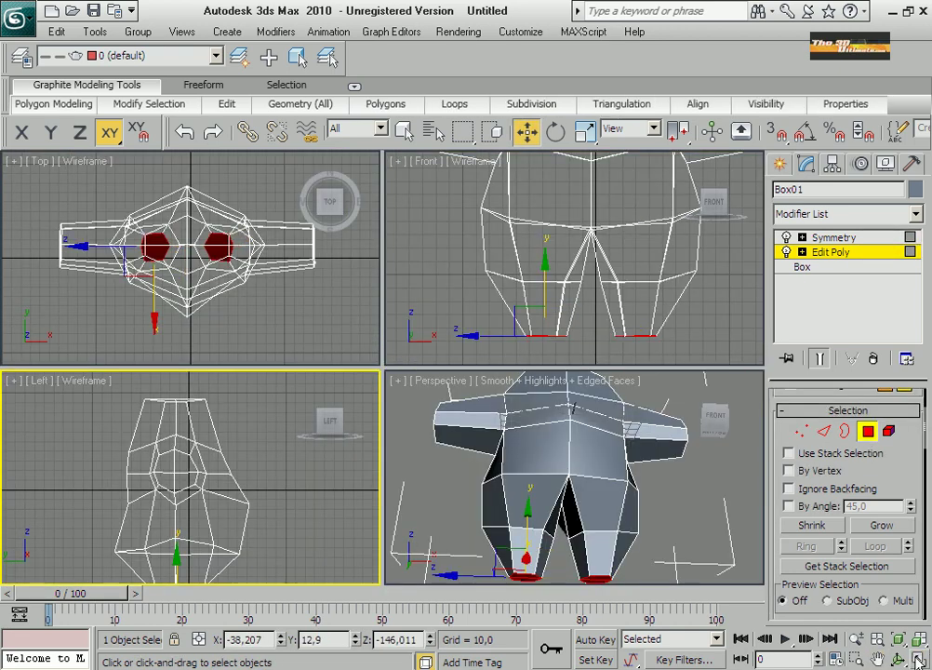
key(alt+w)
scroll(401, 367, up, 3)
middle_drag(401, 368, 419, 308)
right_click(350, 552)
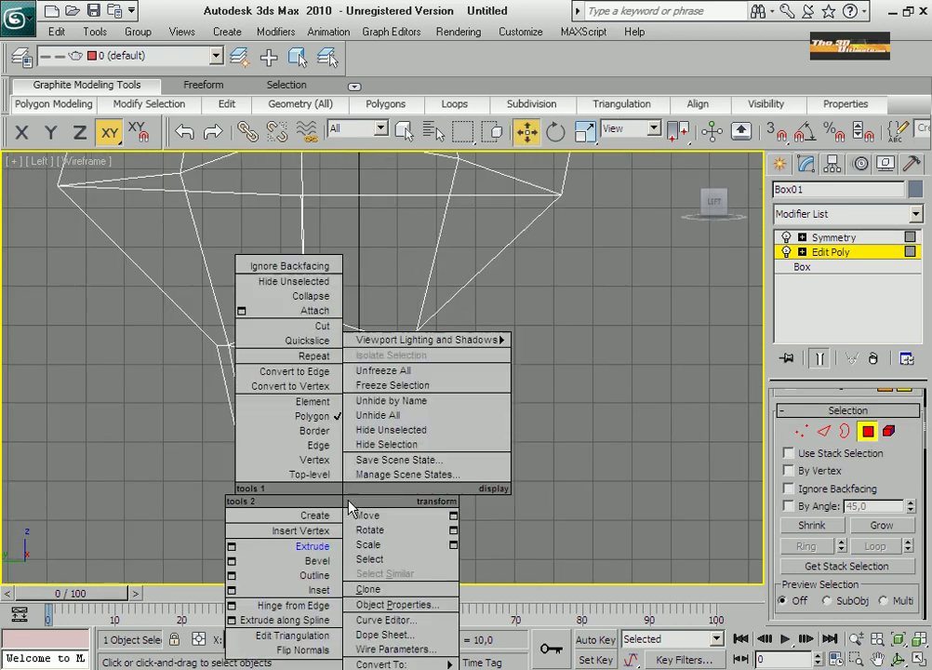
key(Escape)
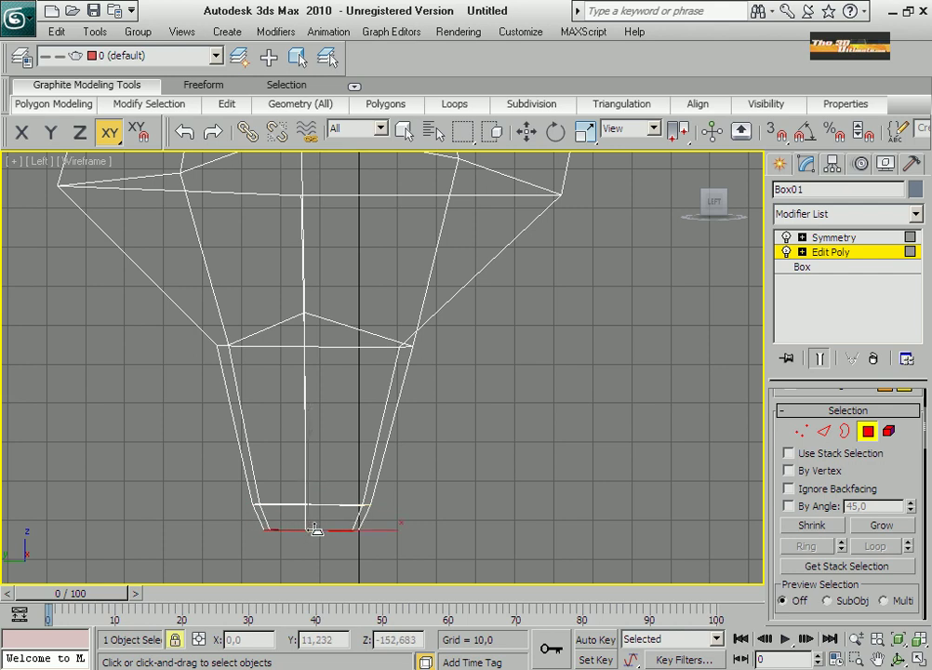
click(556, 131)
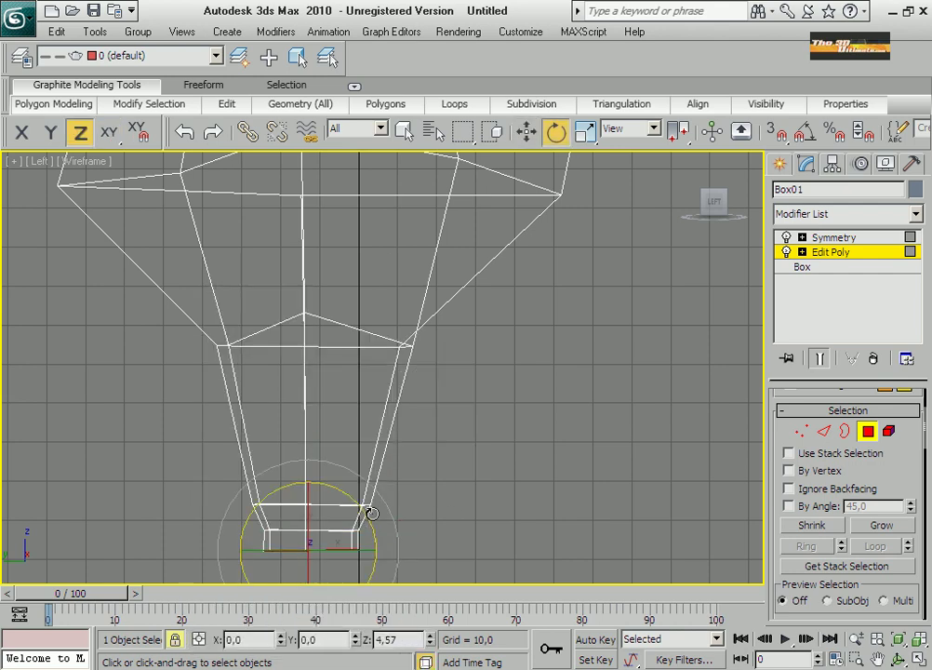
key(q)
key(F5)
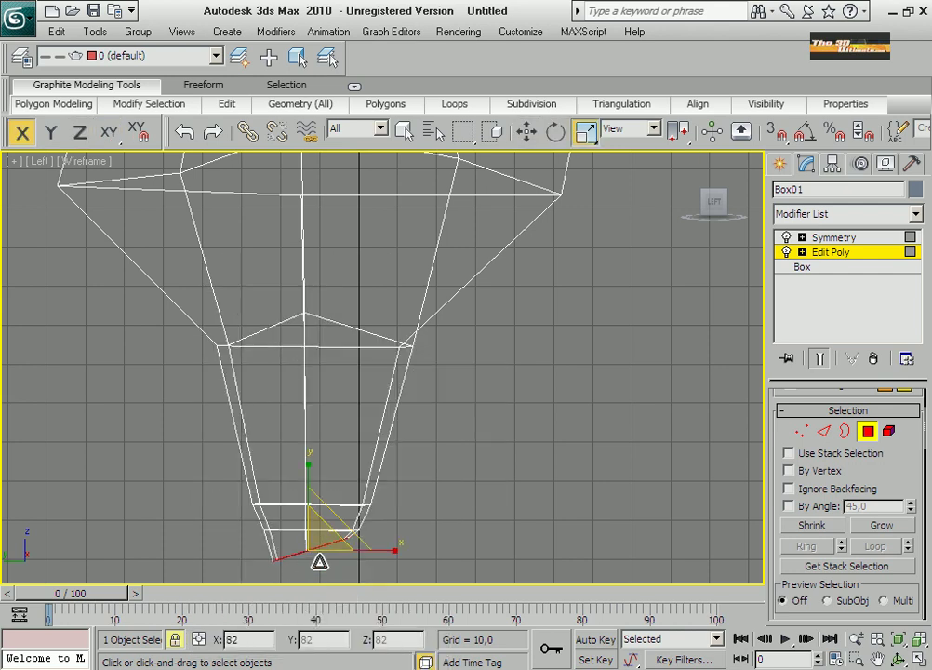
Extrude the bottom polygon downward, reposition it, and tilt it toward the front.
right_click(308, 501)
click(270, 545)
drag(307, 544, 300, 505)
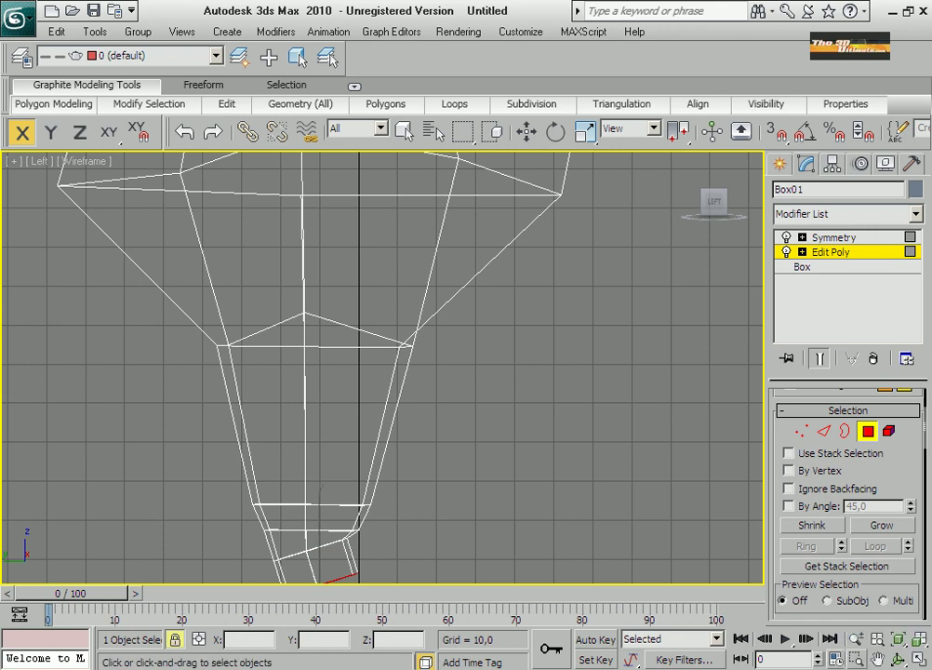
scroll(427, 402, down, 2)
scroll(427, 402, up, 2)
key(e)
key(F7)
drag(406, 431, 387, 456)
key(w)
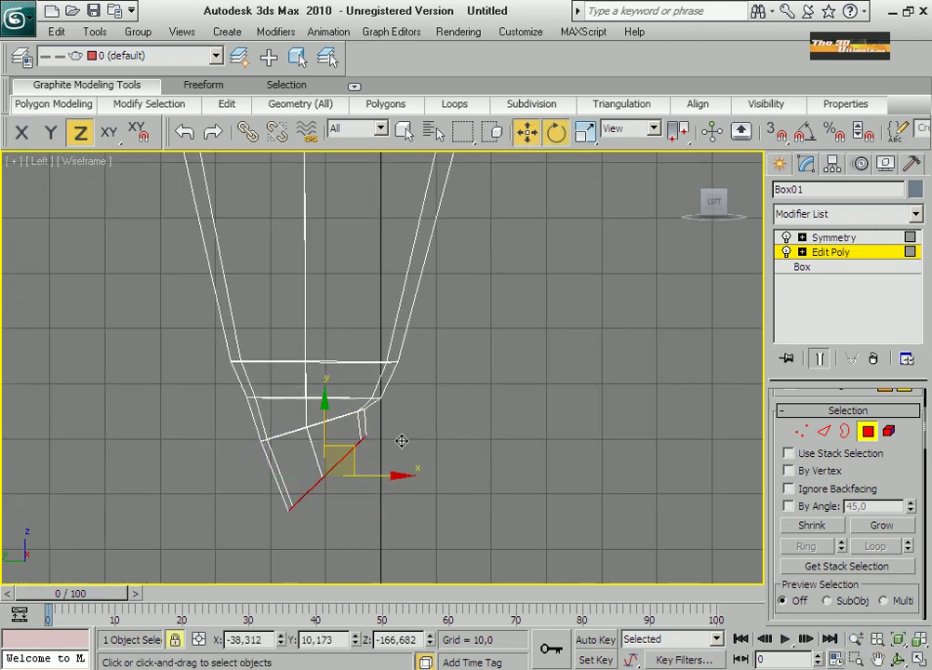
key(F8)
key(e)
drag(317, 521, 301, 534)
Extrude the polygon again to start the foot, turn it forward and squash it vertically.
right_click(341, 513)
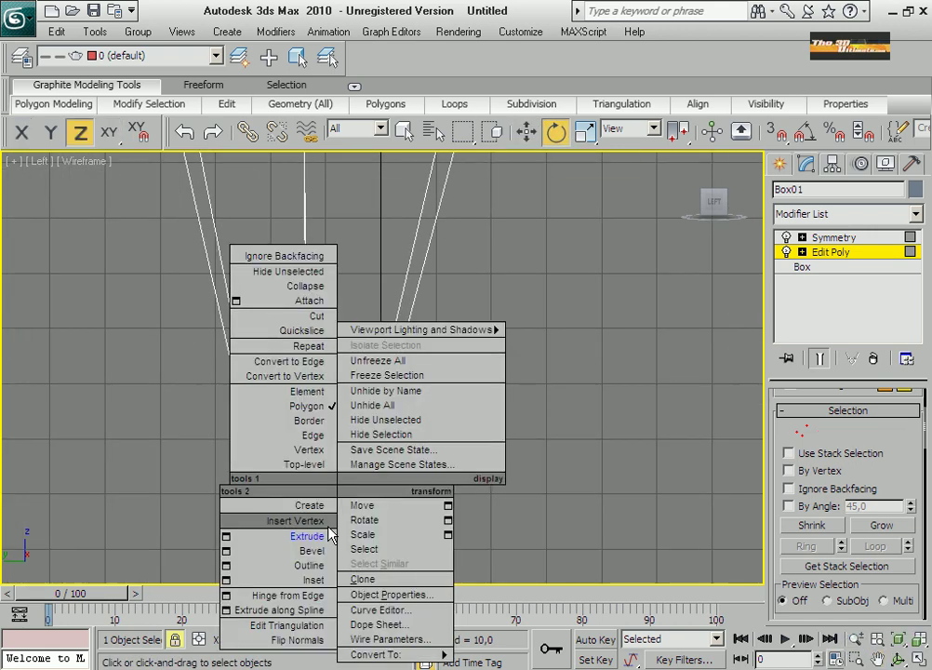
click(249, 535)
drag(343, 447, 322, 323)
key(w)
key(e)
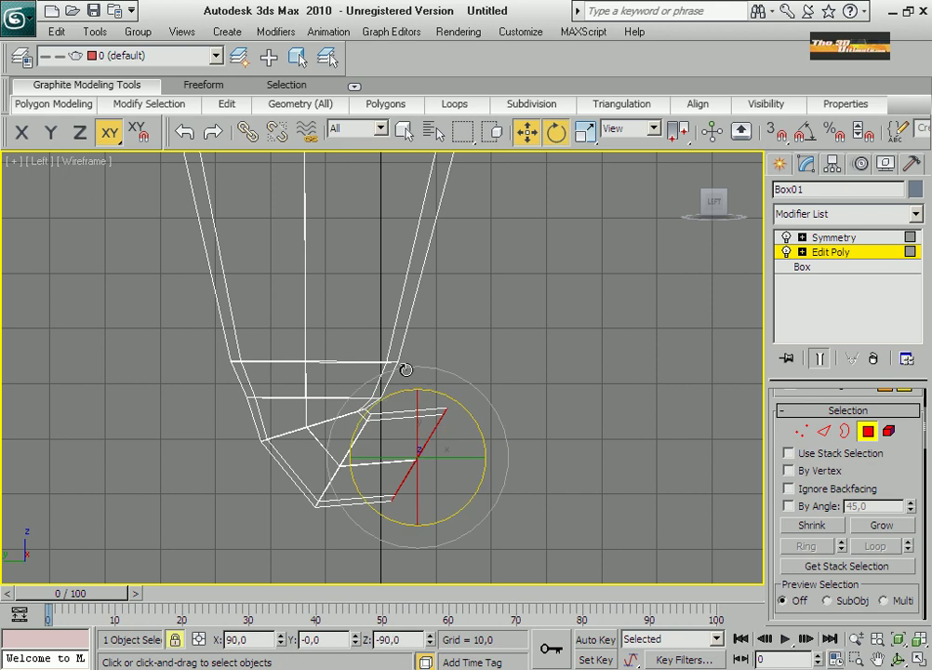
drag(405, 370, 390, 537)
click(584, 132)
drag(418, 372, 419, 386)
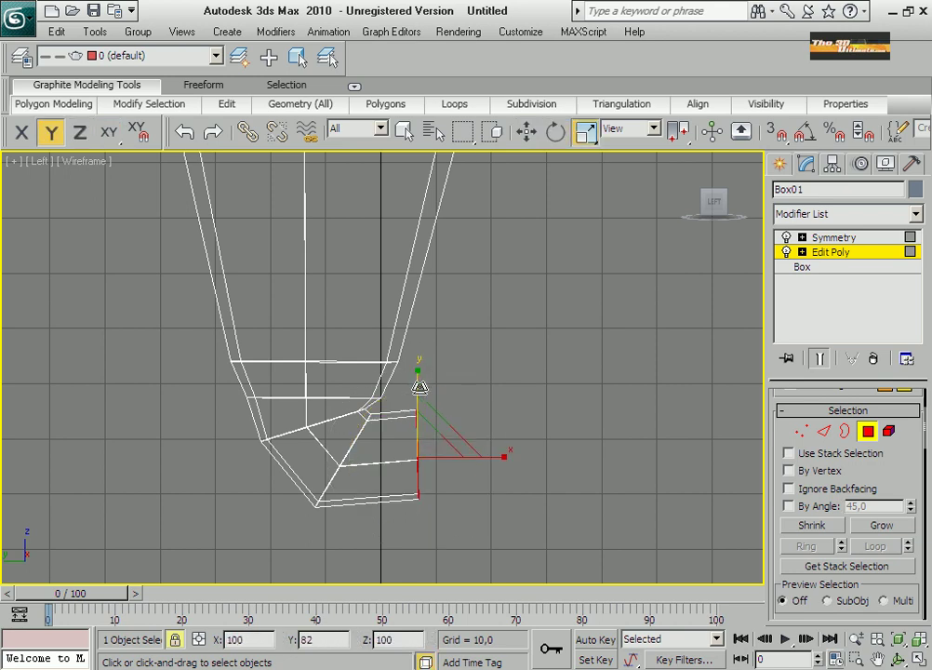
click(523, 136)
Extrude the foot forward and scale the end polygon down into a narrow toe.
key(q)
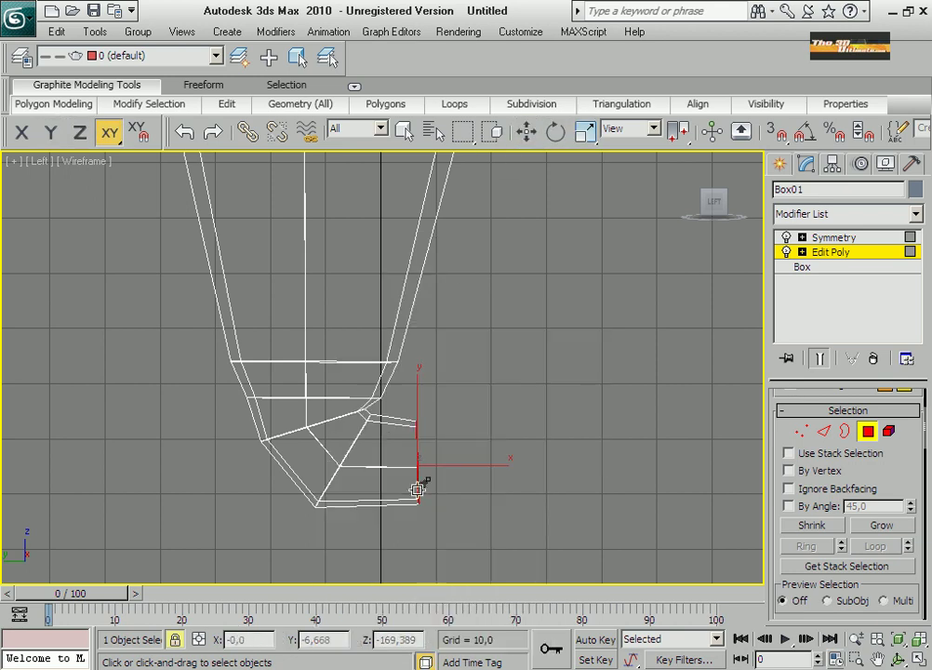
key(F6)
key(w)
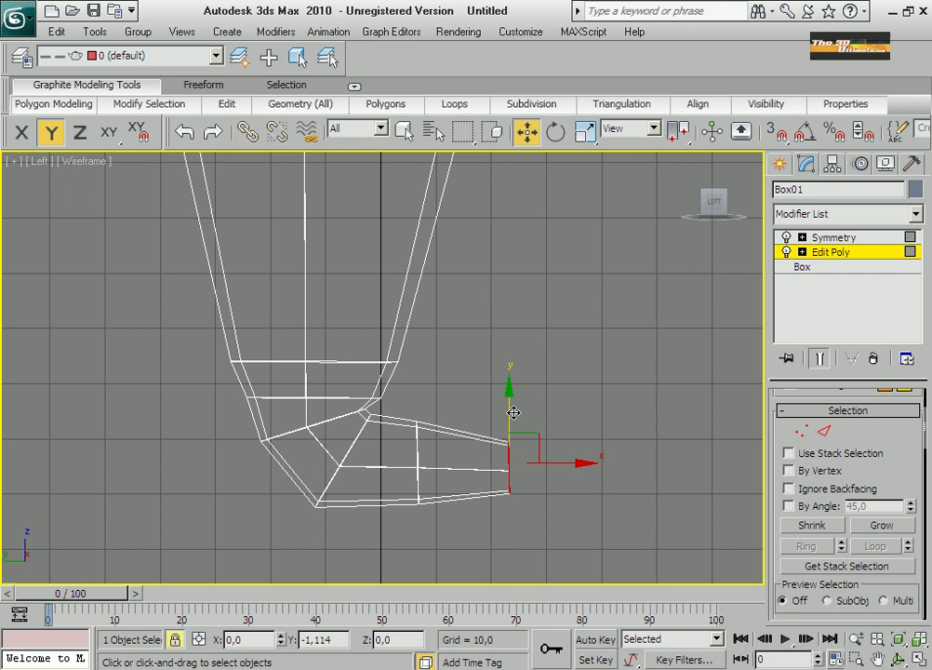
right_click(395, 468)
click(419, 539)
drag(509, 460, 508, 440)
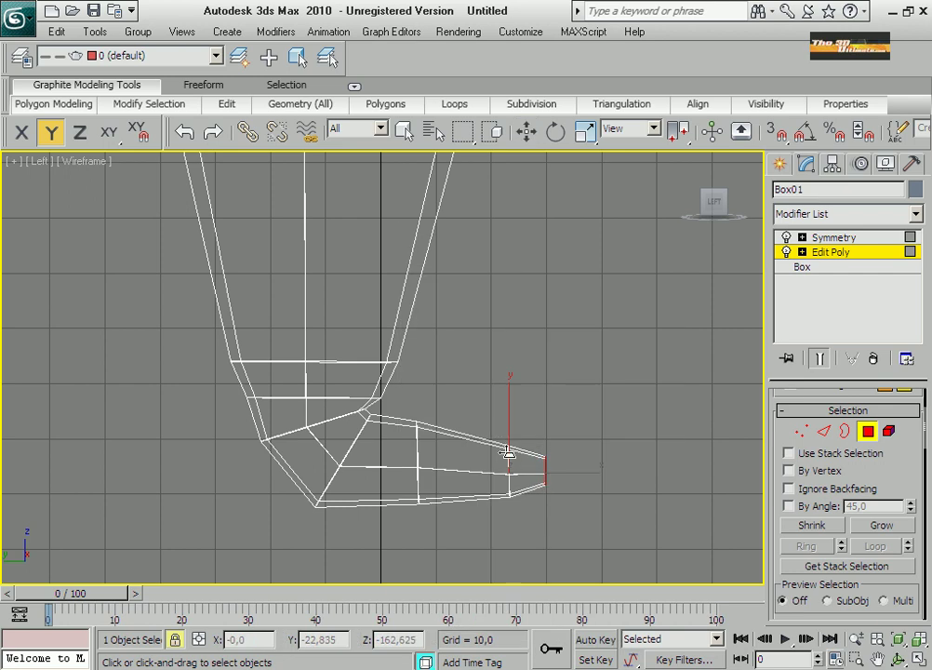
key(w)
click(584, 131)
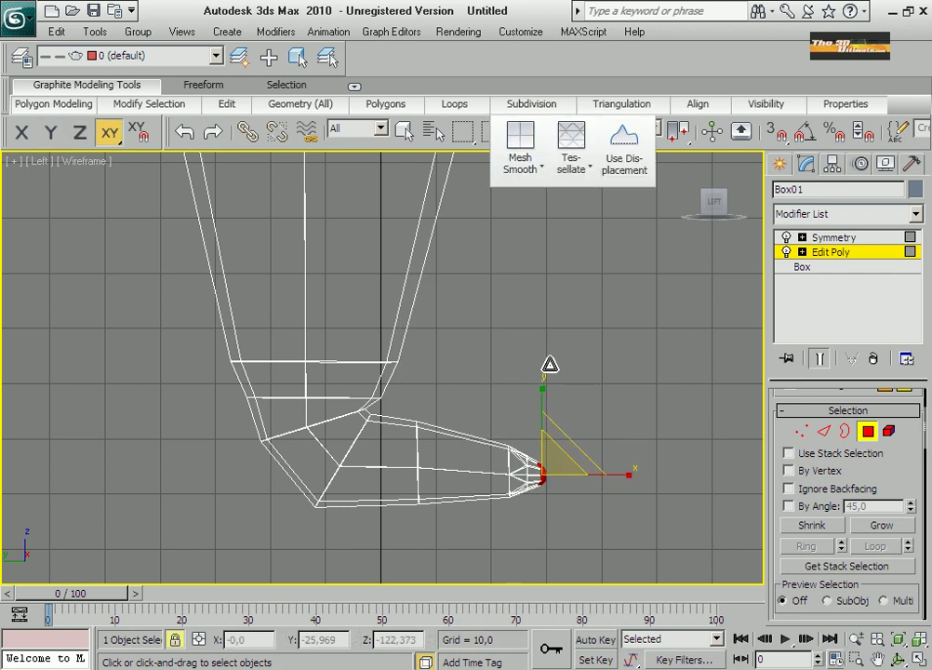
drag(545, 428, 545, 465)
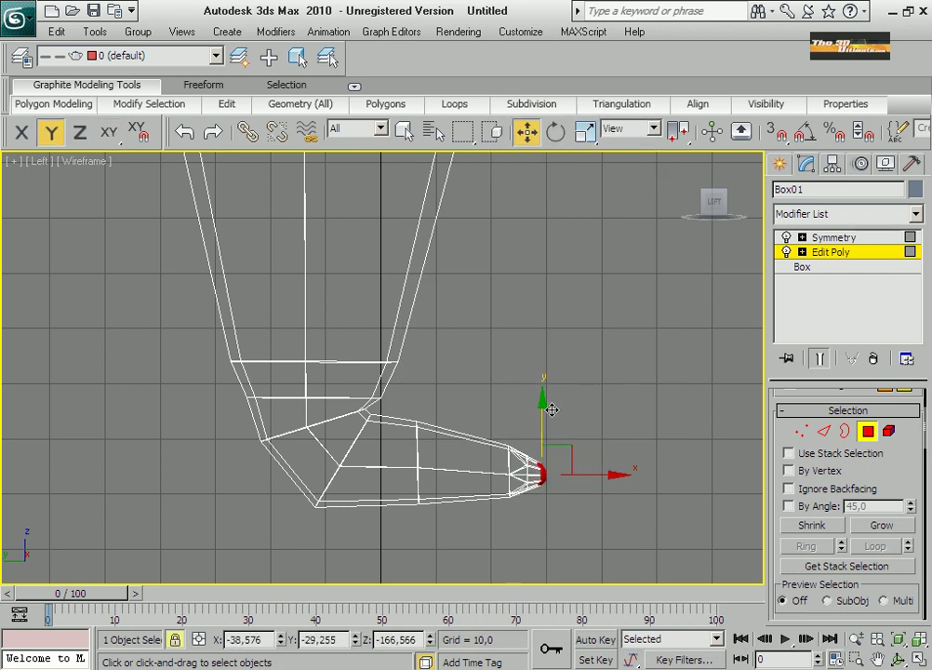
click(586, 135)
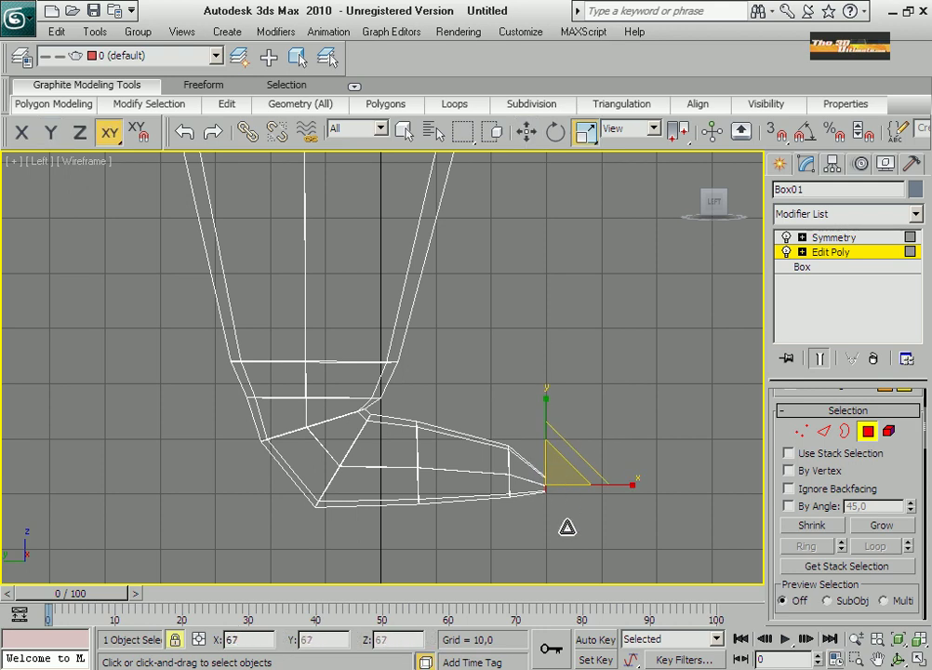
Select the diagonal ankle edge and the lower diagonal edge of the foot.
key(2)
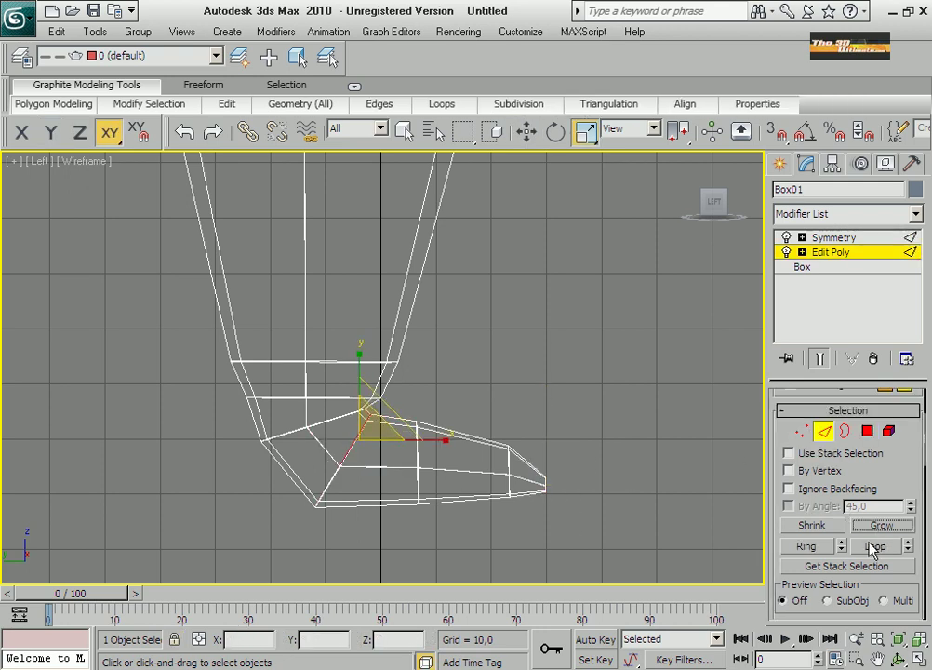
right_click(331, 476)
click(326, 479)
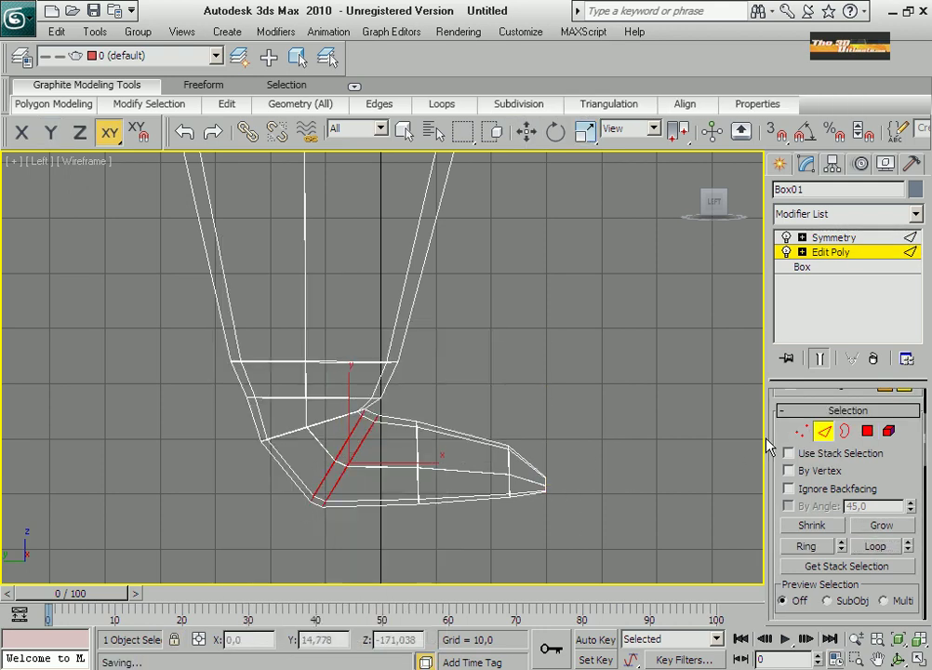
key(1)
key(w)
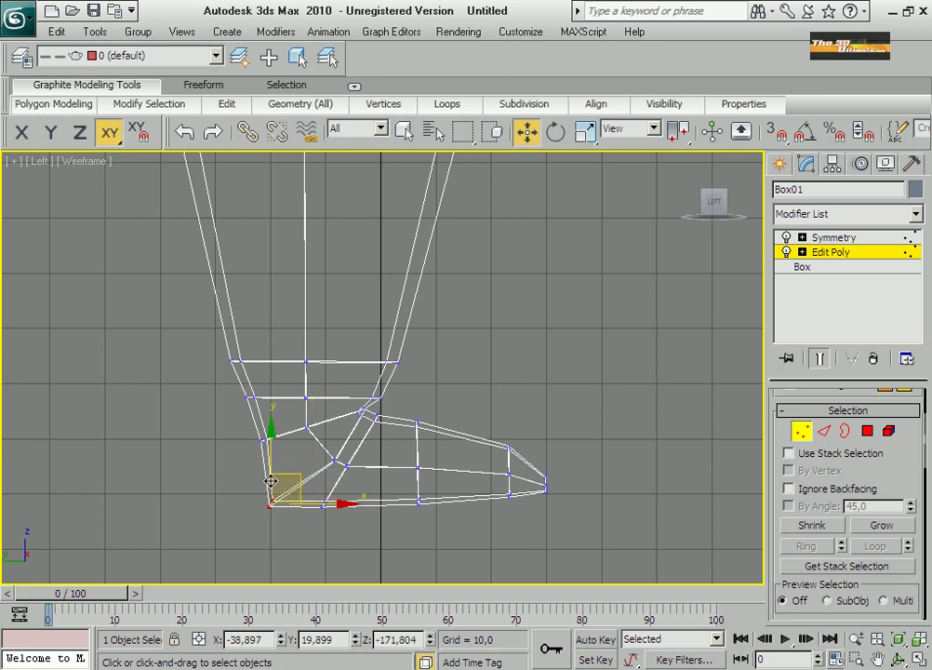
key(2)
click(290, 491)
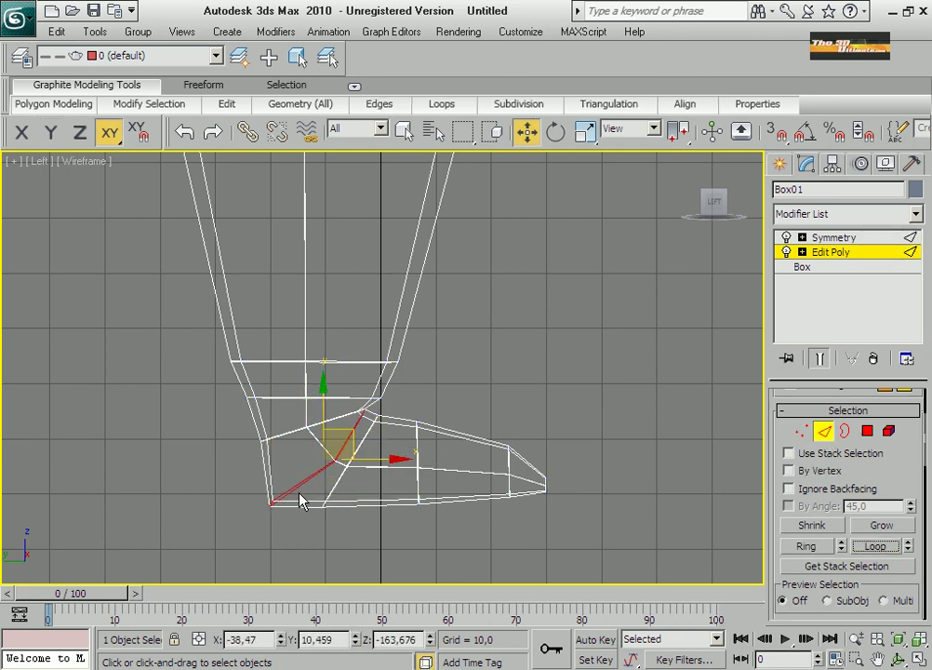
Move a leg vertex to the left and lower the foot's bottom vertices slightly.
middle_drag(535, 279, 535, 377)
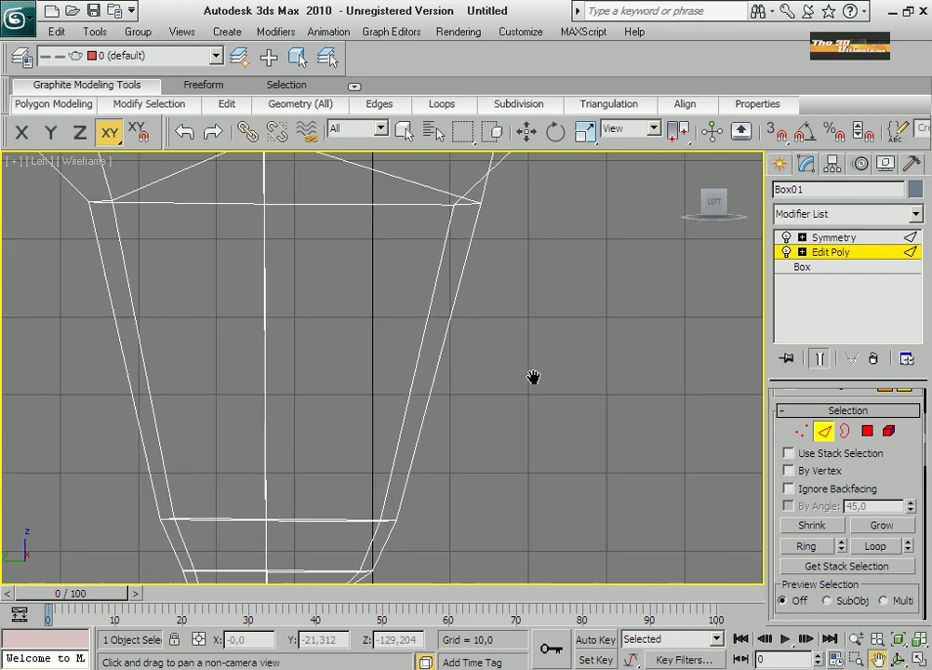
scroll(514, 370, down, 4)
key(1)
drag(427, 375, 485, 439)
key(w)
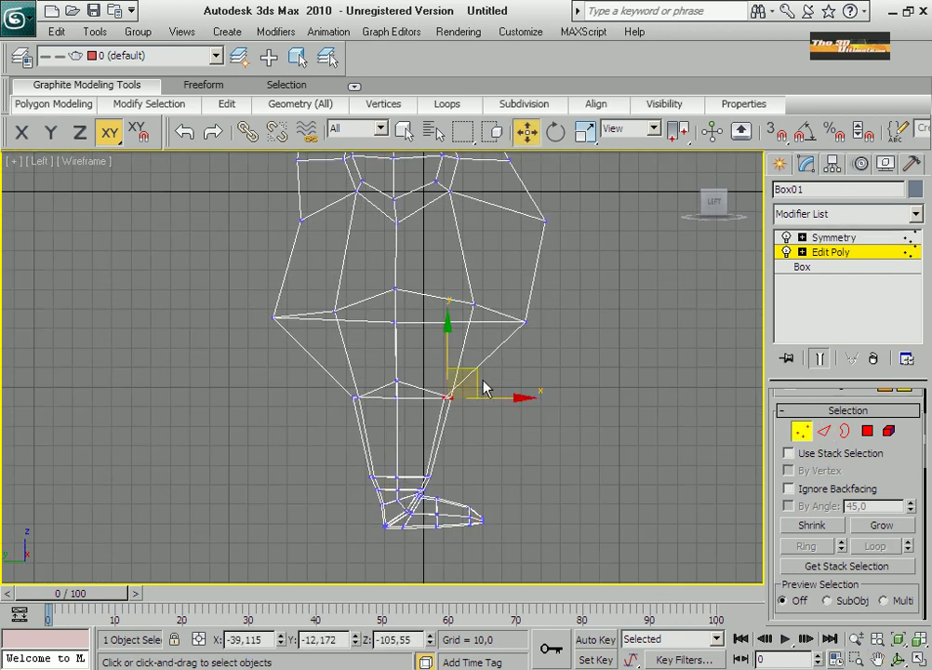
mouse_move(454, 389)
mouse_down()
mouse_move(317, 392)
mouse_move(328, 375)
mouse_up()
scroll(382, 373, down, 2)
drag(413, 404, 414, 412)
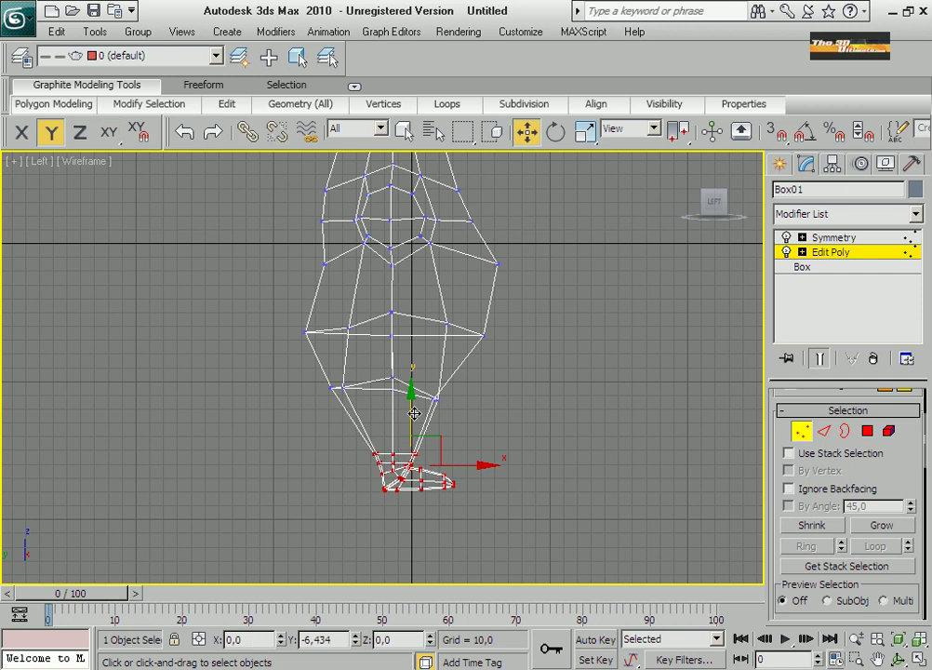
click(877, 659)
drag(420, 214, 421, 327)
Maximize the perspective viewport and orbit it to bring the feet into view.
key(alt+w)
right_click(670, 474)
key(alt+w)
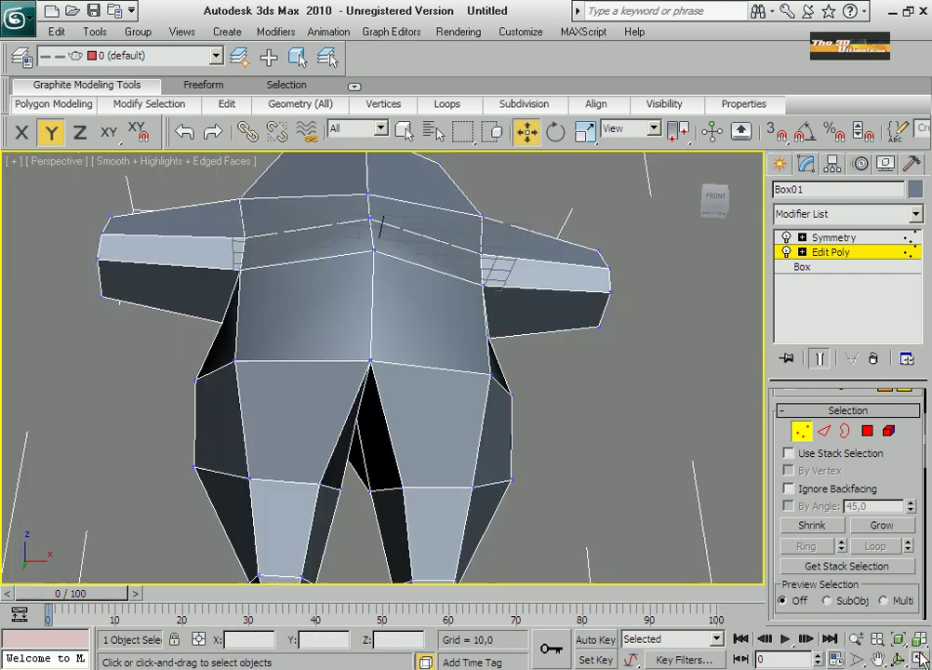
key(ctrl+r)
scroll(395, 410, down, 3)
scroll(409, 446, up, 3)
scroll(422, 484, up, 3)
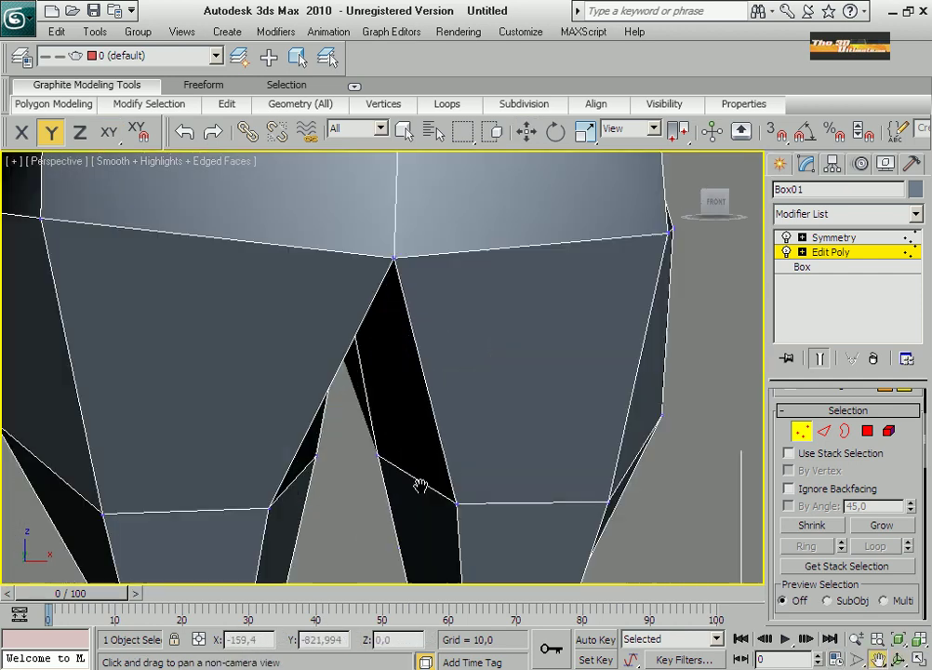
middle_drag(422, 485, 333, 435)
In the side view, box-select the foot's front vertices and move them down.
click(918, 659)
right_click(266, 491)
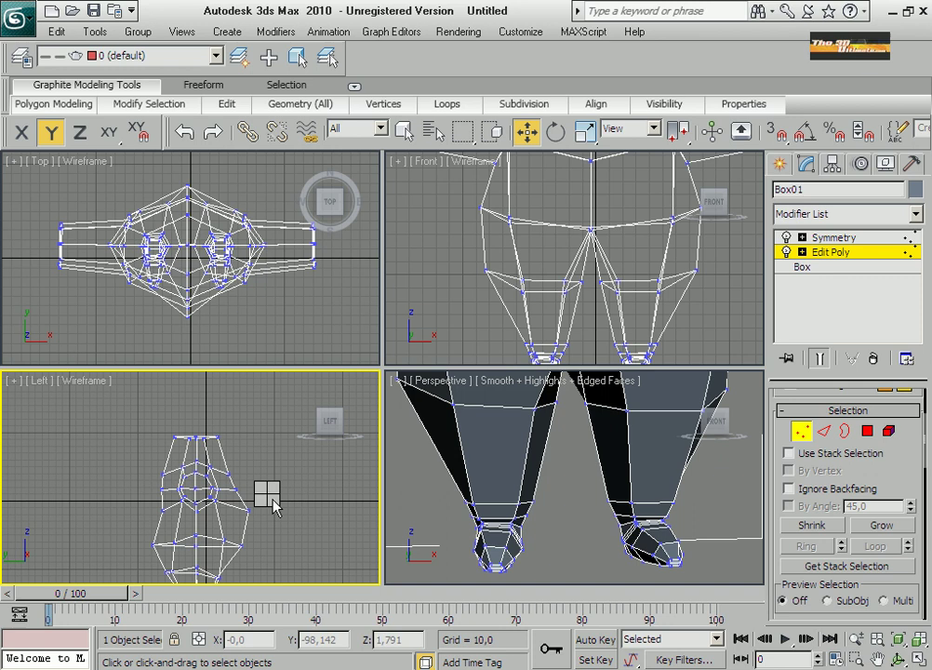
scroll(246, 453, up, 3)
scroll(223, 409, up, 3)
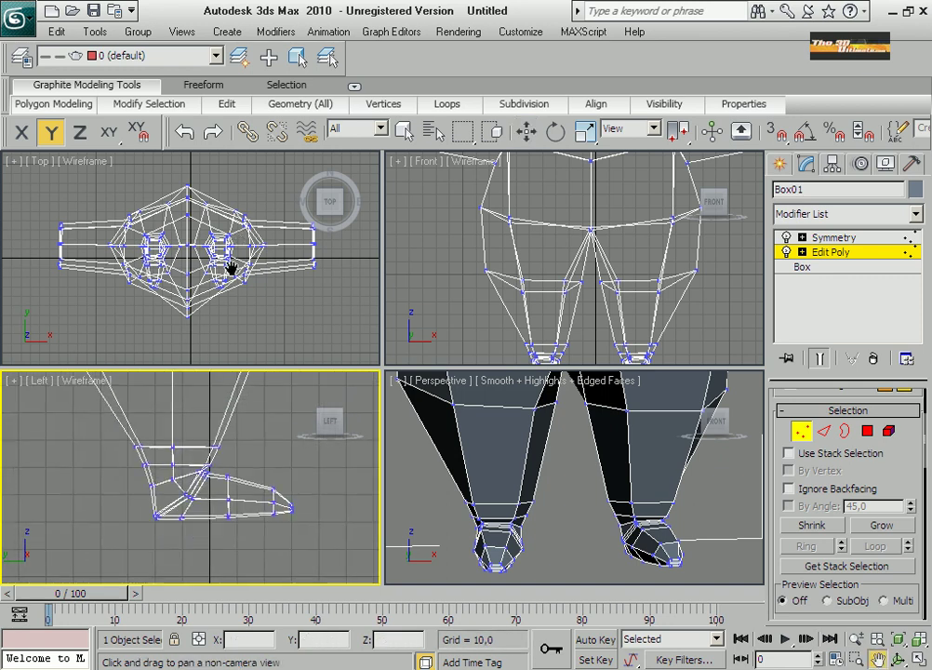
key(q)
drag(217, 461, 312, 549)
key(w)
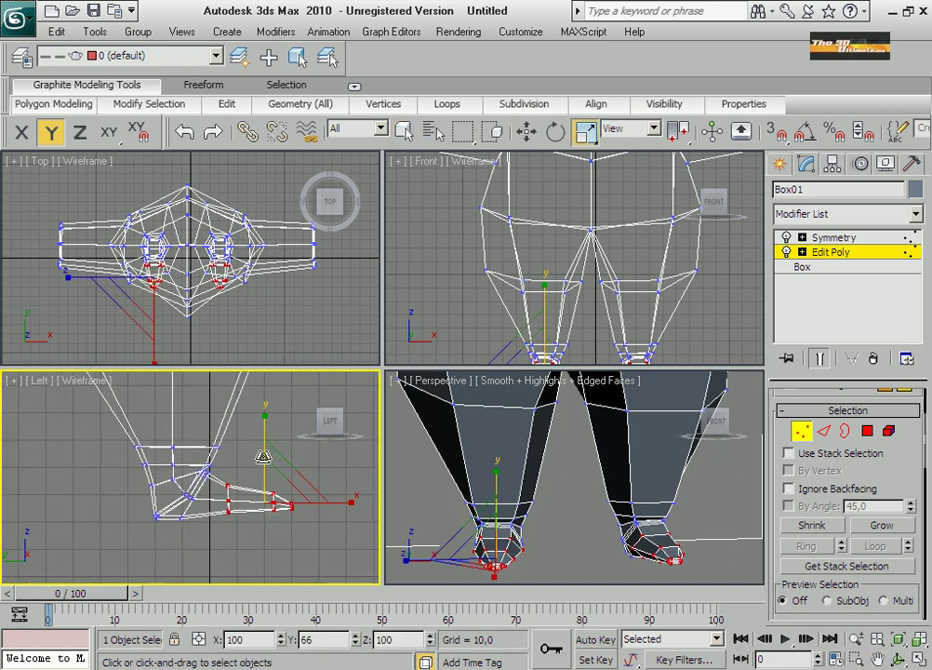
drag(266, 442, 266, 452)
In the maximized top view, scale the toe vertices wider along X.
right_click(233, 279)
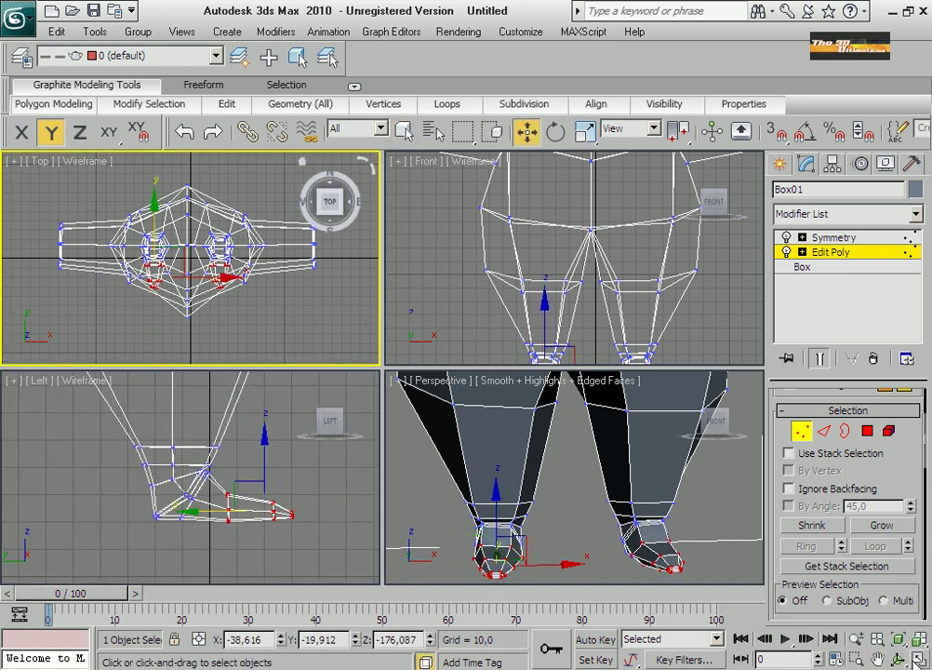
key(alt+w)
click(585, 131)
click(21, 132)
drag(382, 407, 418, 407)
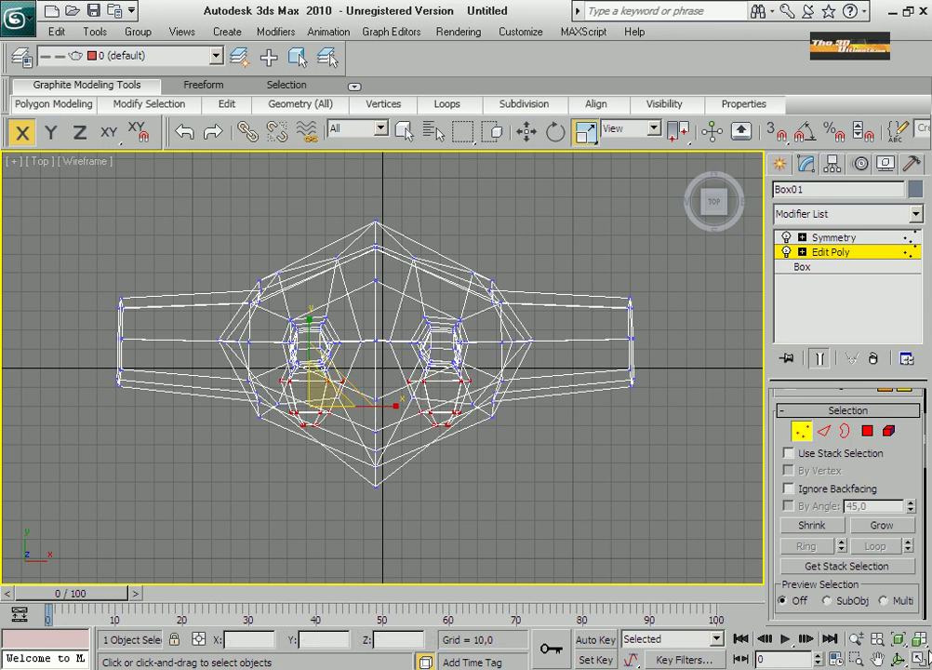
Orbit and zoom the perspective view to inspect the reshaped feet.
key(alt+w)
alt+middle_drag(414, 463, 614, 512)
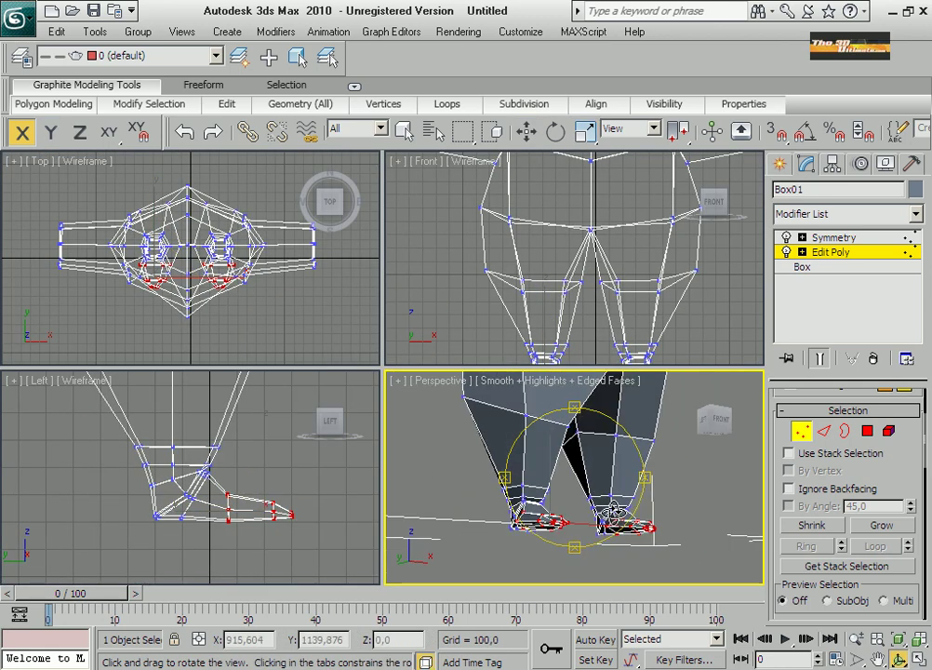
key(alt+w)
scroll(383, 322, up, 5)
scroll(383, 323, up, 3)
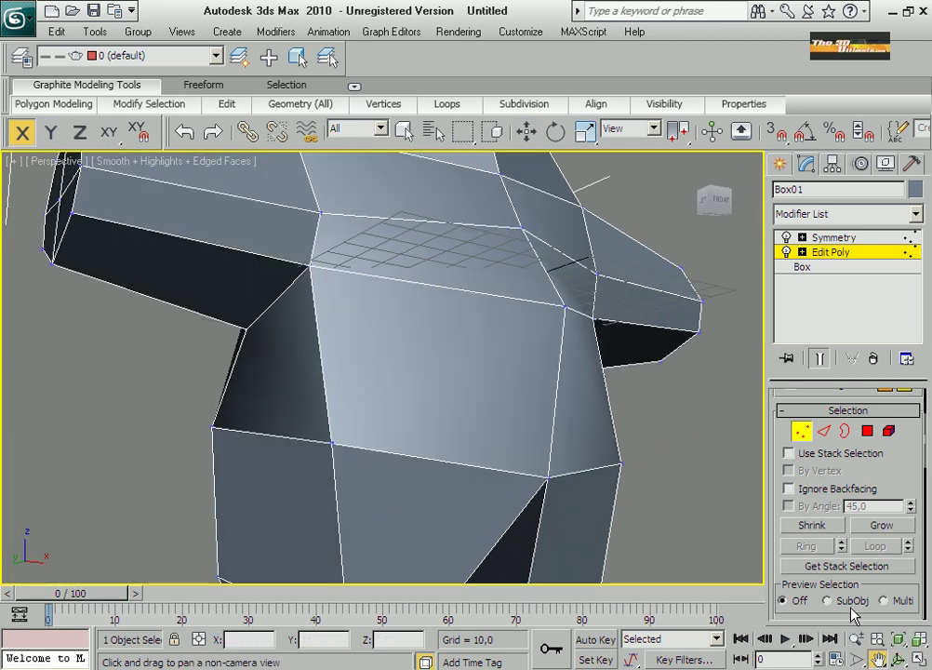
Select the arm's end polygons and raise them slightly in Front view.
mouse_move(652, 466)
alt+middle_down()
mouse_move(510, 453)
mouse_move(307, 307)
alt+middle_up()
key(4)
click(239, 276)
ctrl+click(223, 316)
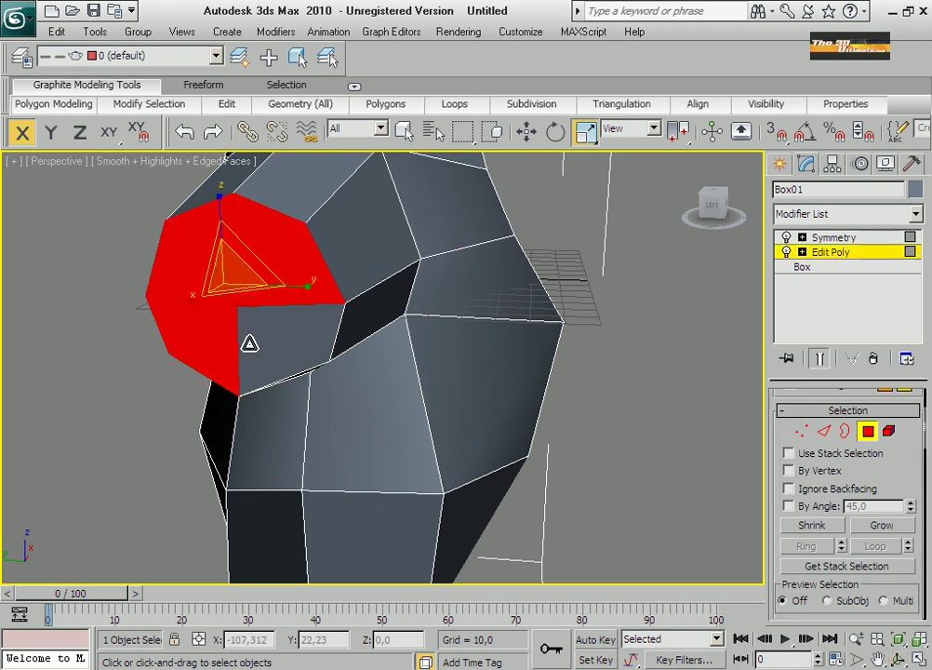
ctrl+click(249, 343)
scroll(555, 481, down, 4)
scroll(556, 481, down, 3)
mouse_move(556, 481)
alt+middle_down()
mouse_move(372, 412)
mouse_move(317, 276)
alt+middle_up()
key(alt+w)
key(alt+w)
scroll(513, 160, down, 2)
key(w)
drag(329, 228, 328, 234)
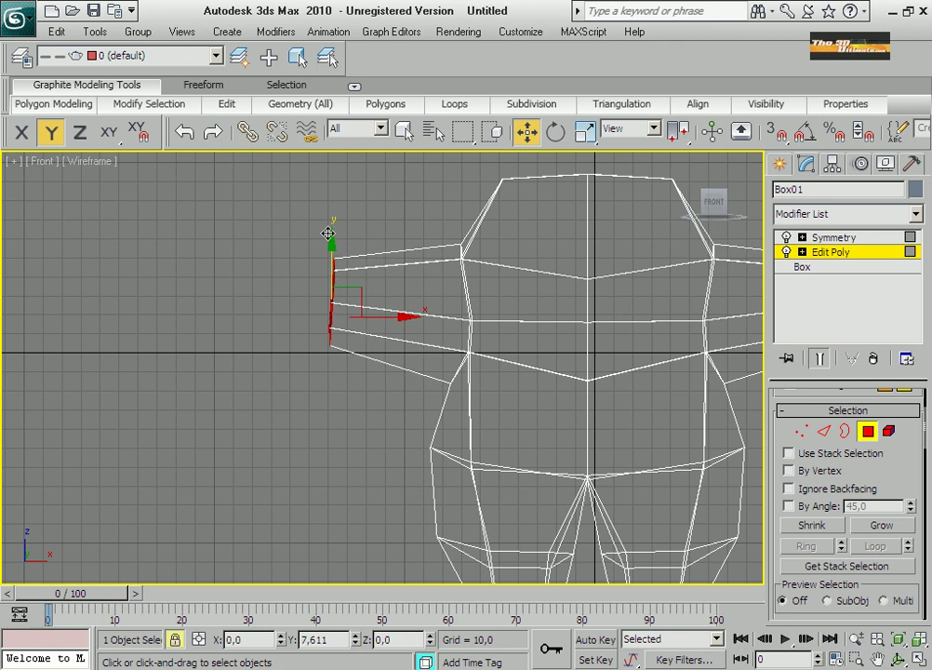
Bevel the arm's end face inward to pinch the wrist.
right_click(331, 291)
click(121, 347)
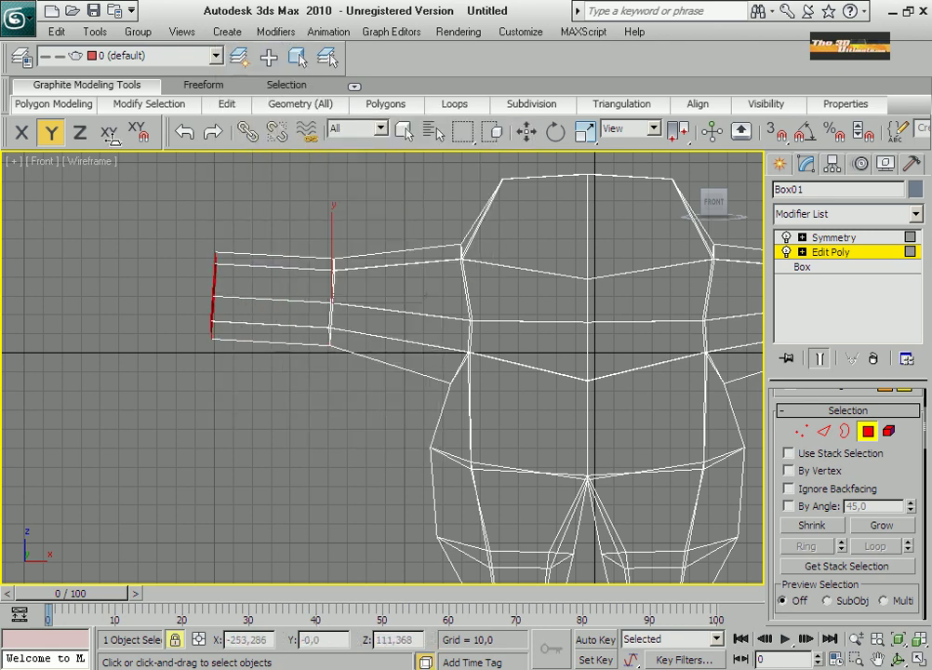
drag(93, 214, 88, 184)
click(85, 159)
Select and adjust the lower vertices of the wrist ring.
key(1)
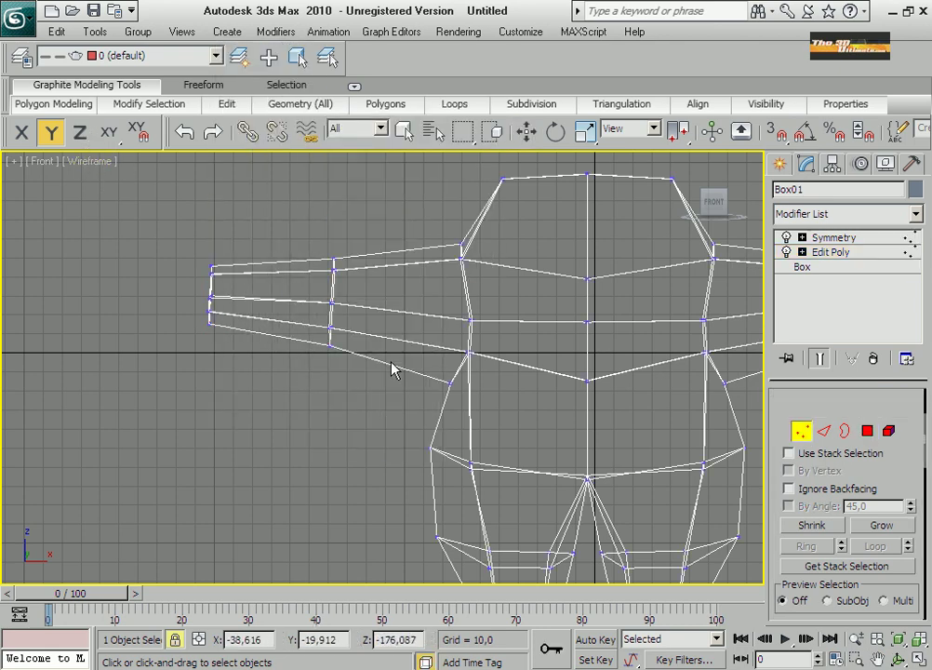
key(w)
click(212, 267)
click(330, 345)
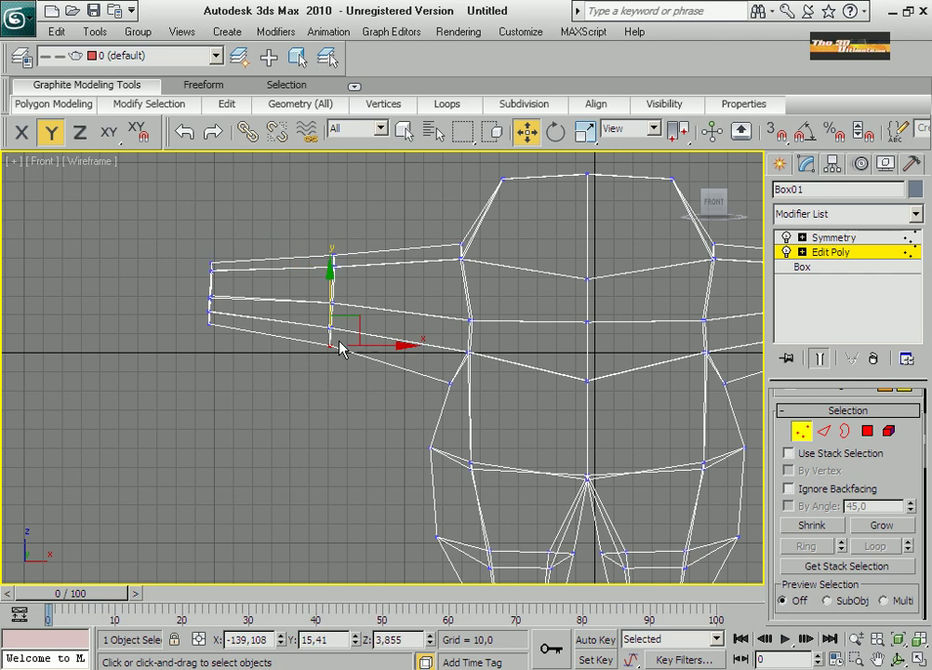
drag(348, 355, 346, 353)
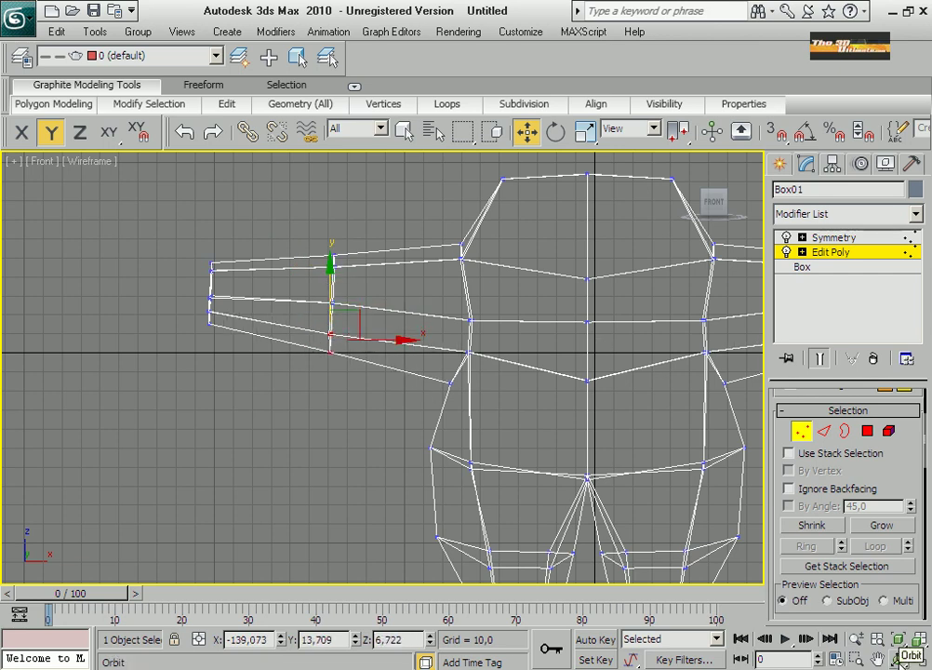
mouse_move(540, 251)
middle_down()
mouse_move(529, 408)
mouse_move(422, 421)
middle_up()
In Top view, move the arm's end polygon outward along the arm.
key(4)
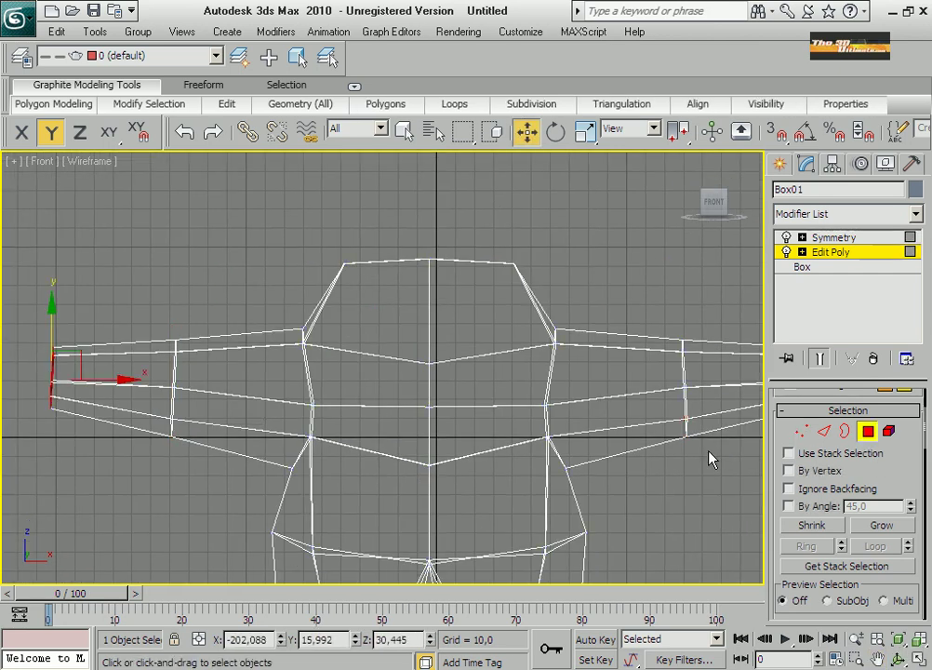
click(919, 658)
click(919, 658)
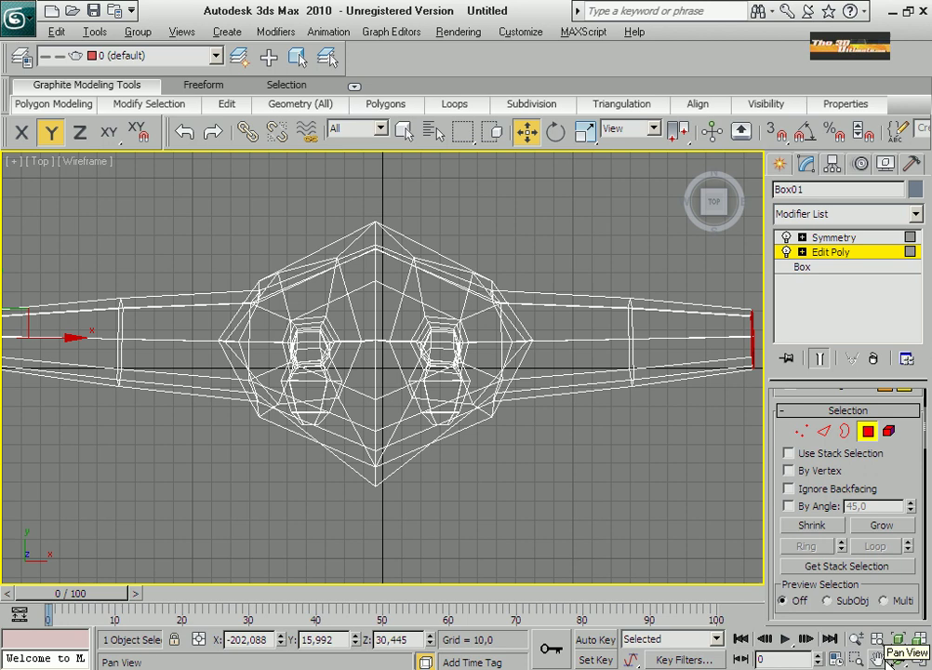
click(890, 657)
scroll(364, 405, up, 5)
scroll(316, 399, up, 2)
scroll(332, 389, down, 1)
right_click(335, 398)
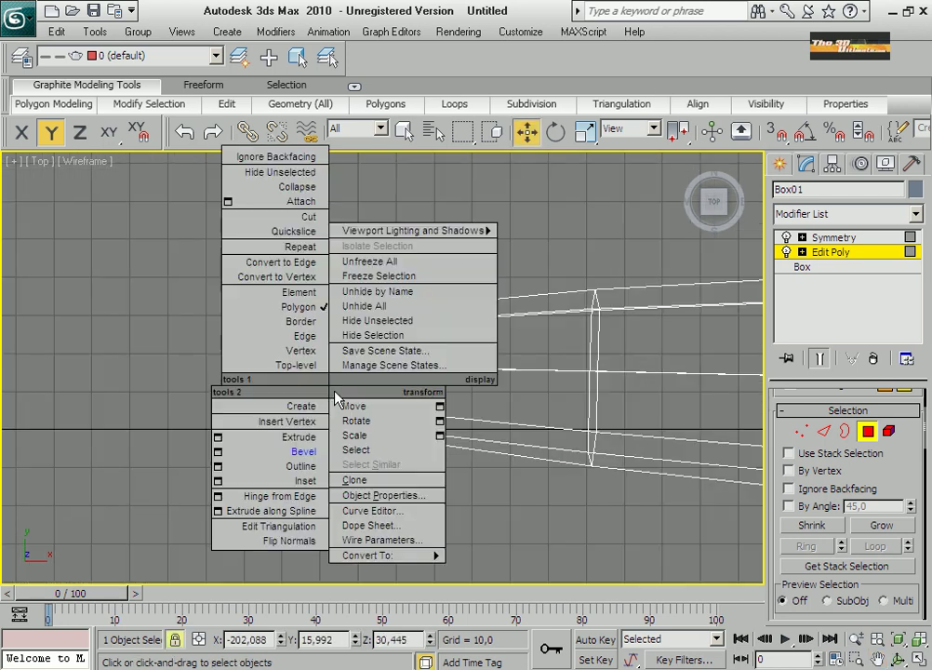
click(353, 406)
mouse_move(292, 333)
mouse_down()
mouse_move(214, 285)
mouse_move(248, 337)
mouse_move(244, 287)
mouse_move(102, 194)
mouse_up()
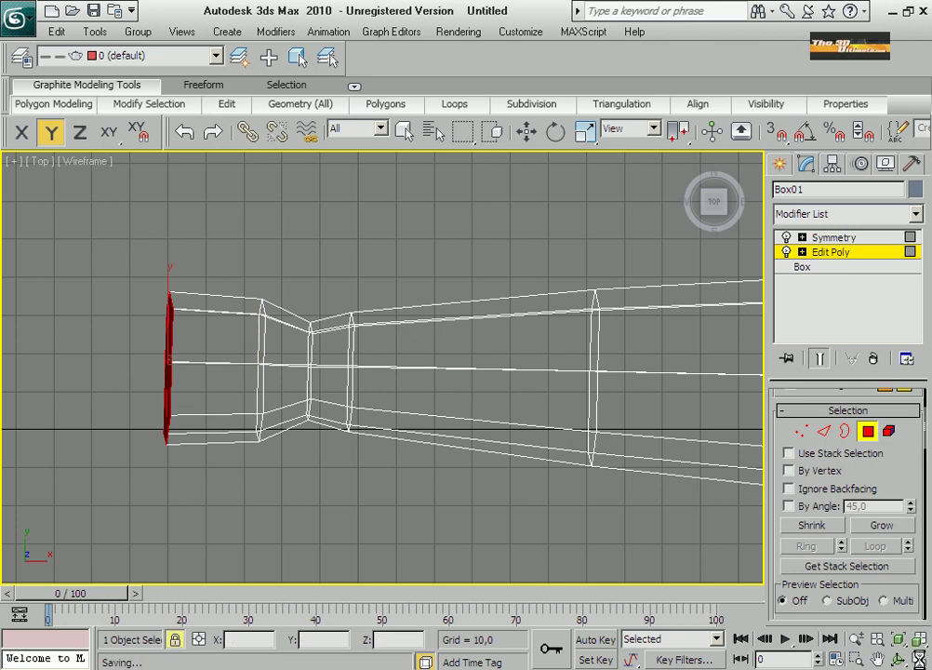
key(alt+w)
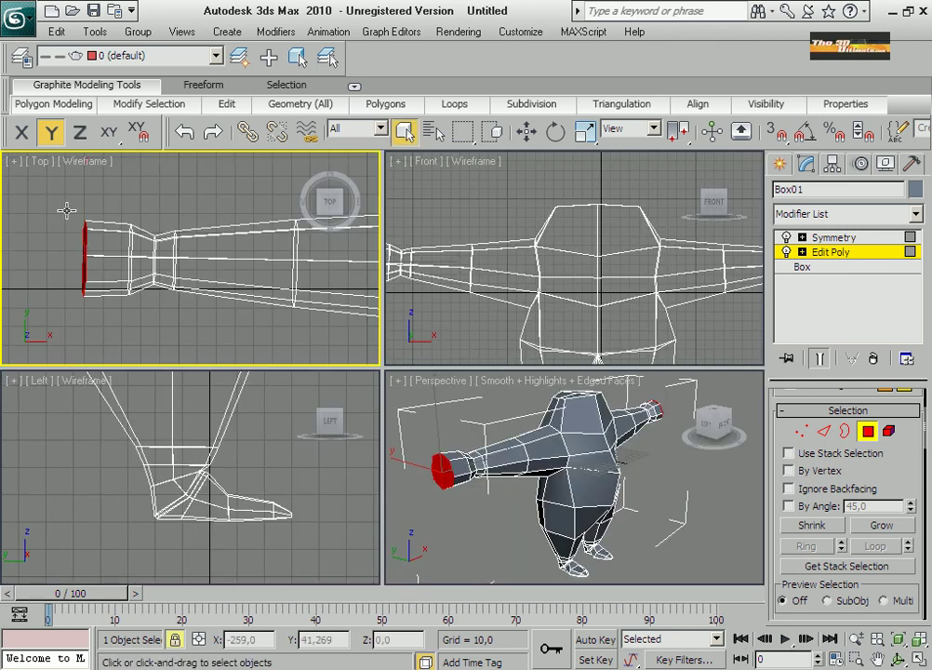
In maximized Front view, squash the arm tip polygon to 50% in Y.
key(F2)
right_click(577, 307)
key(alt+w)
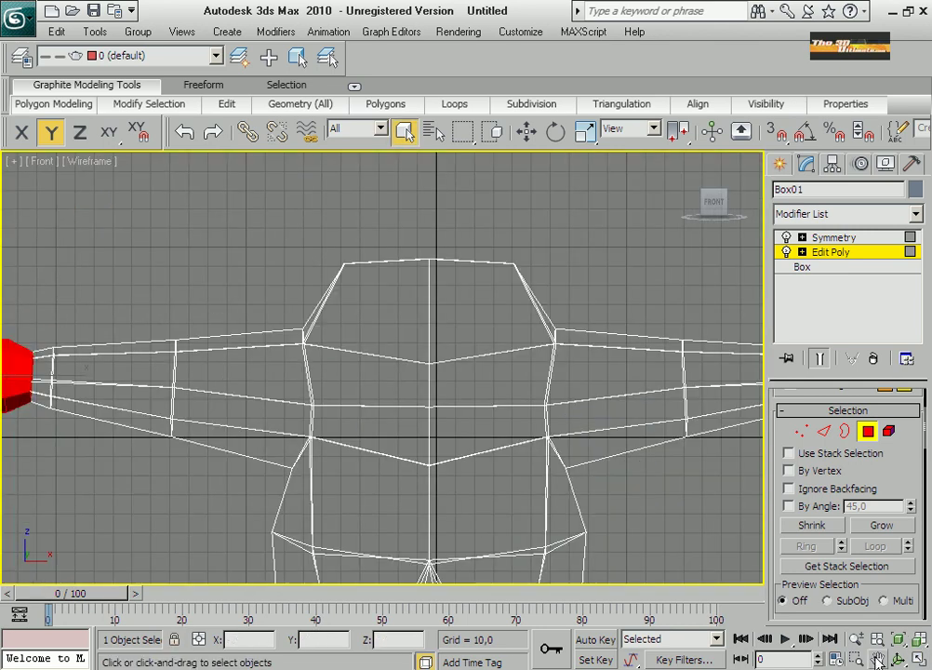
scroll(372, 372, up, 2)
middle_drag(140, 279, 323, 116)
key(r)
drag(256, 353, 255, 383)
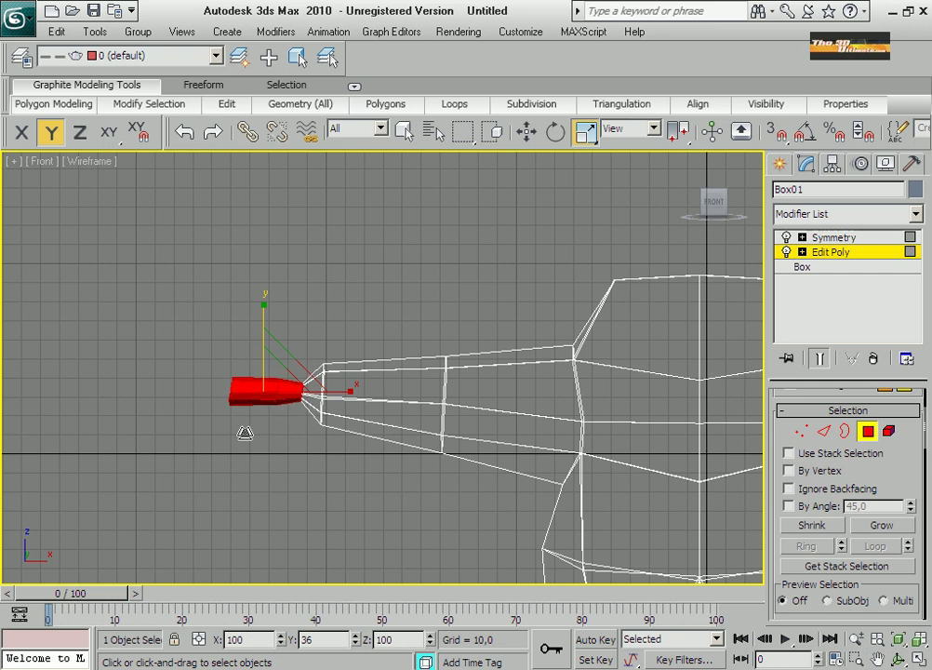
key(w)
click(315, 393)
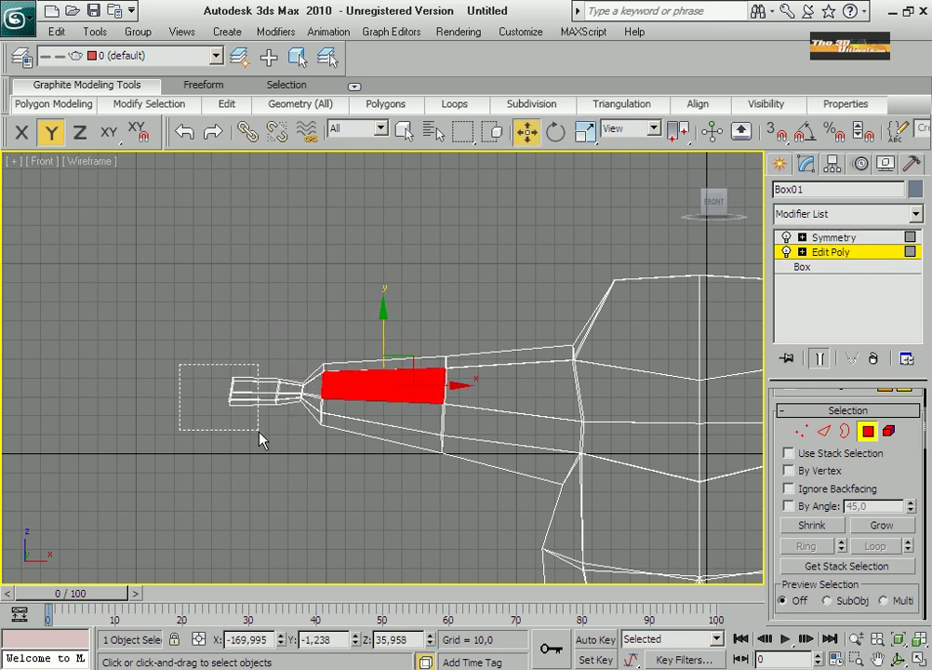
drag(261, 440, 260, 440)
Scale the ring of faces behind the tip to 142% in Y.
key(F5)
scroll(295, 406, up, 2)
click(158, 372)
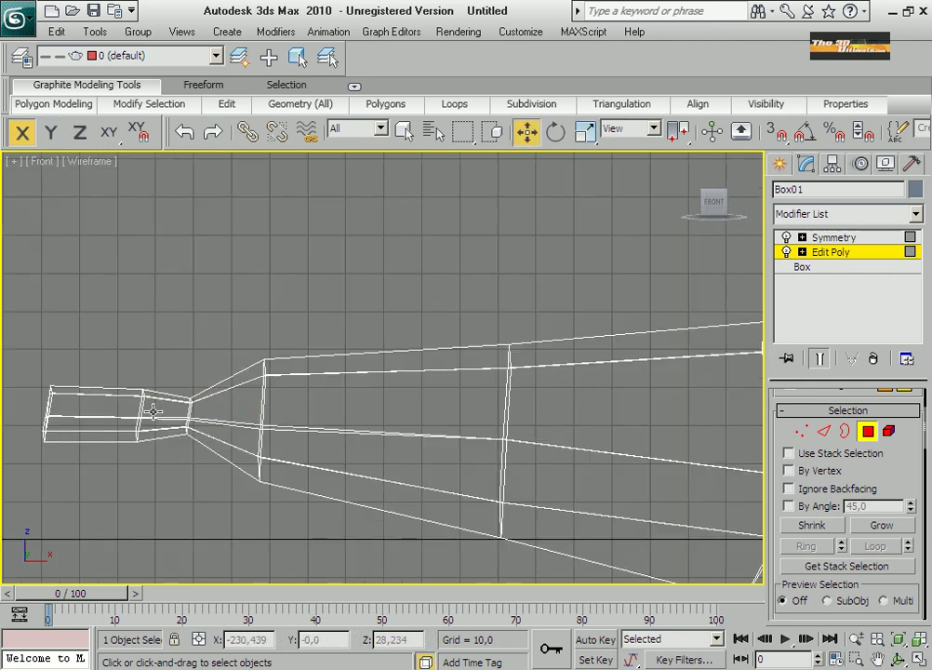
drag(130, 363, 196, 446)
key(r)
key(F6)
drag(161, 353, 161, 316)
click(166, 432)
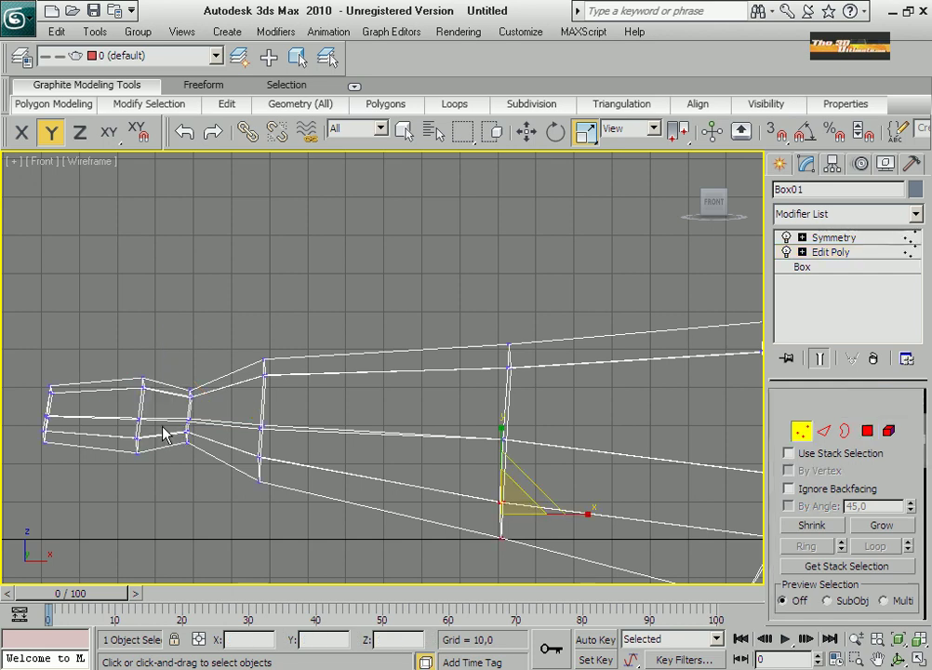
Raise the hand's bottom vertices and select the side face for the thumb.
key(1)
key(w)
key(F5)
drag(102, 437, 144, 477)
key(F6)
drag(119, 401, 120, 379)
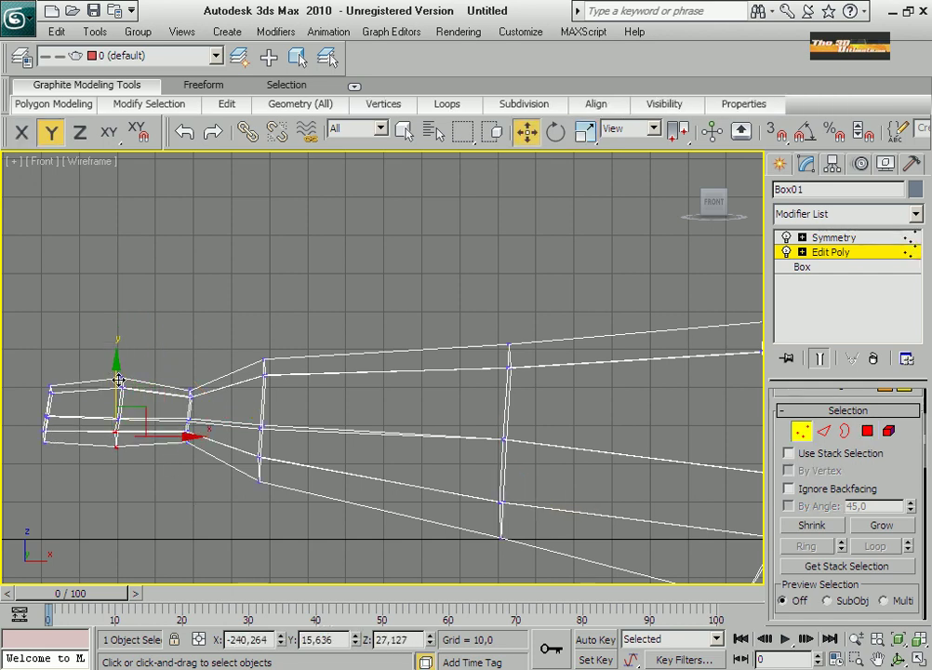
click(868, 431)
click(157, 421)
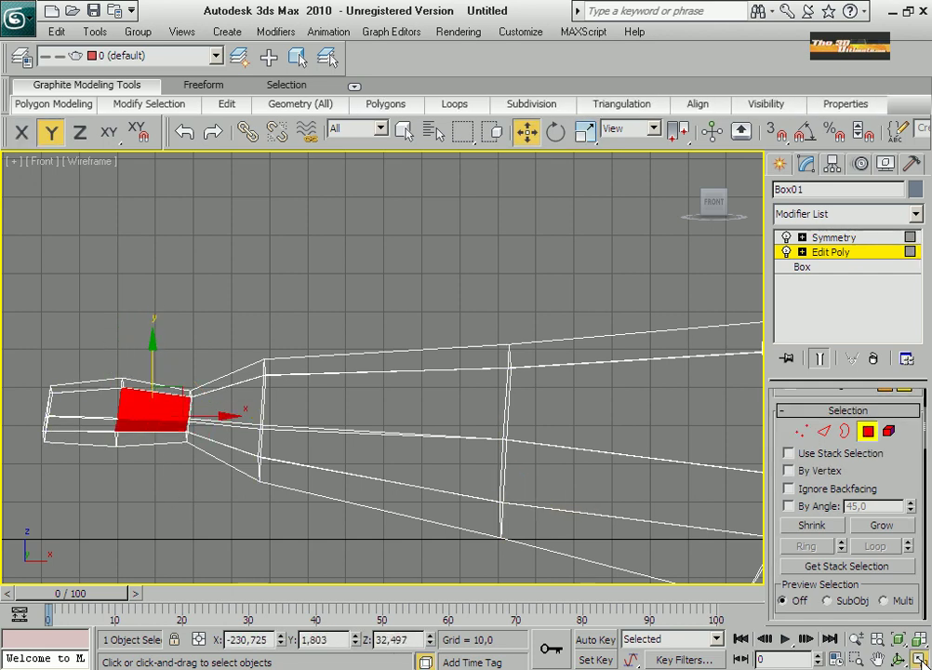
key(alt+w)
In Top view, pull the thumb face away and position it beside the hand.
drag(124, 298, 122, 226)
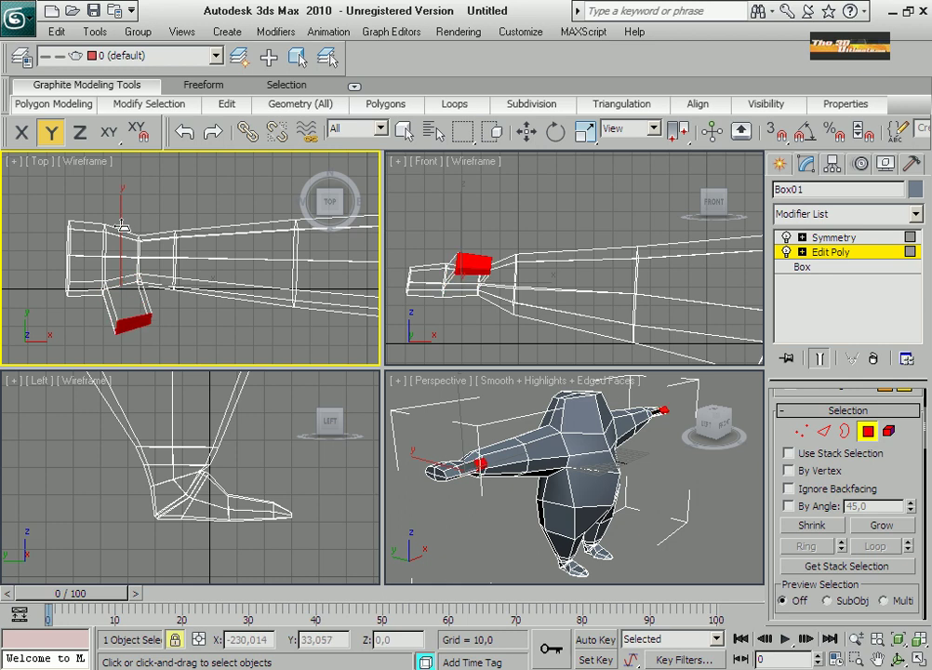
key(alt+w)
middle_drag(279, 438, 416, 344)
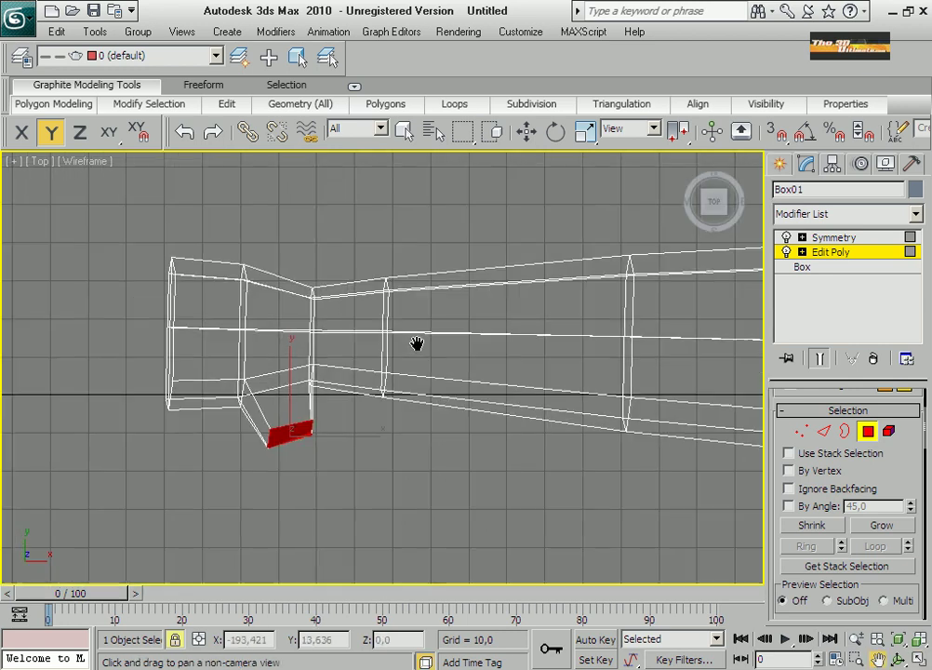
scroll(277, 439, up, 2)
key(e)
key(F7)
key(w)
key(F6)
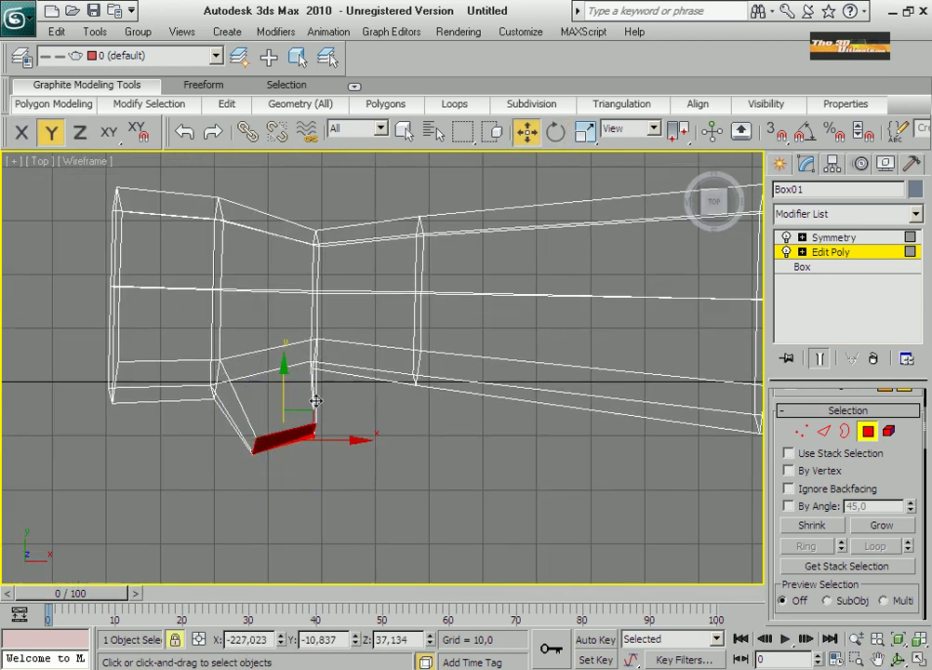
key(F8)
drag(317, 402, 297, 390)
drag(789, 616, 789, 186)
drag(289, 409, 279, 400)
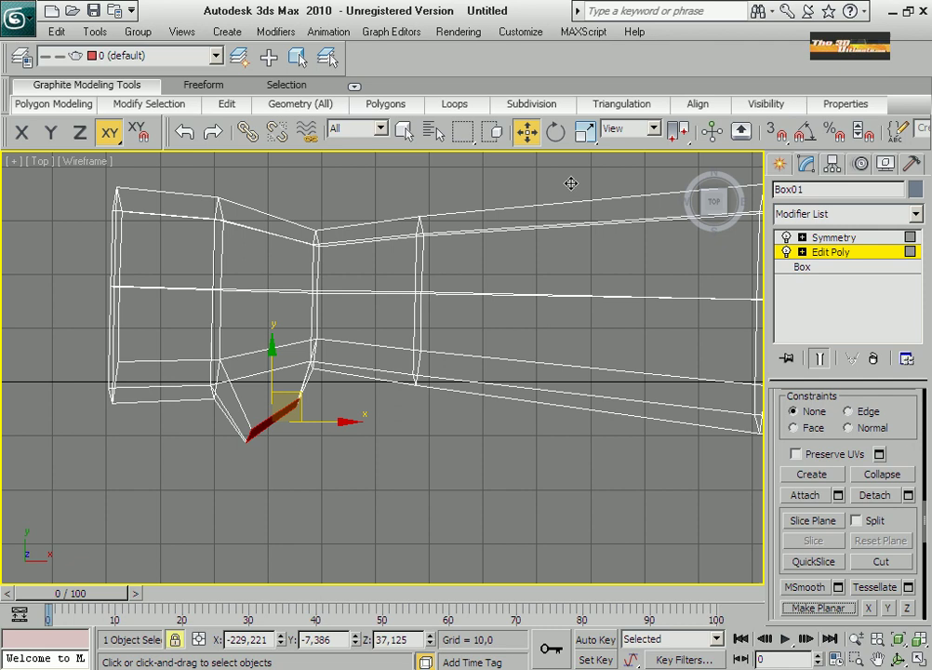
Rotate the thumb face about Z by roughly thirty degrees.
key(e)
key(F5)
right_click(277, 491)
click(298, 505)
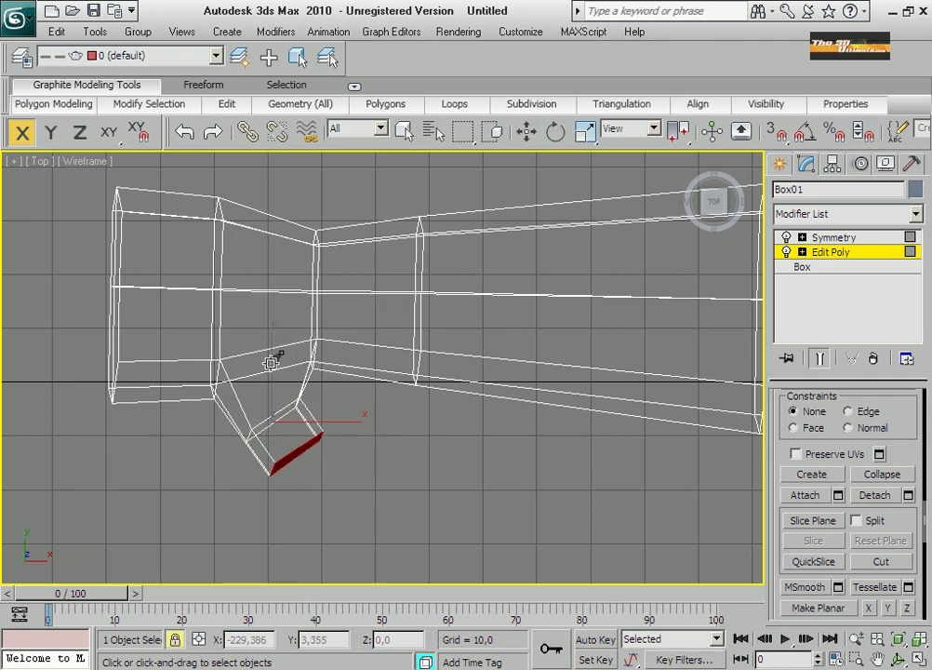
key(ctrl+z)
key(e)
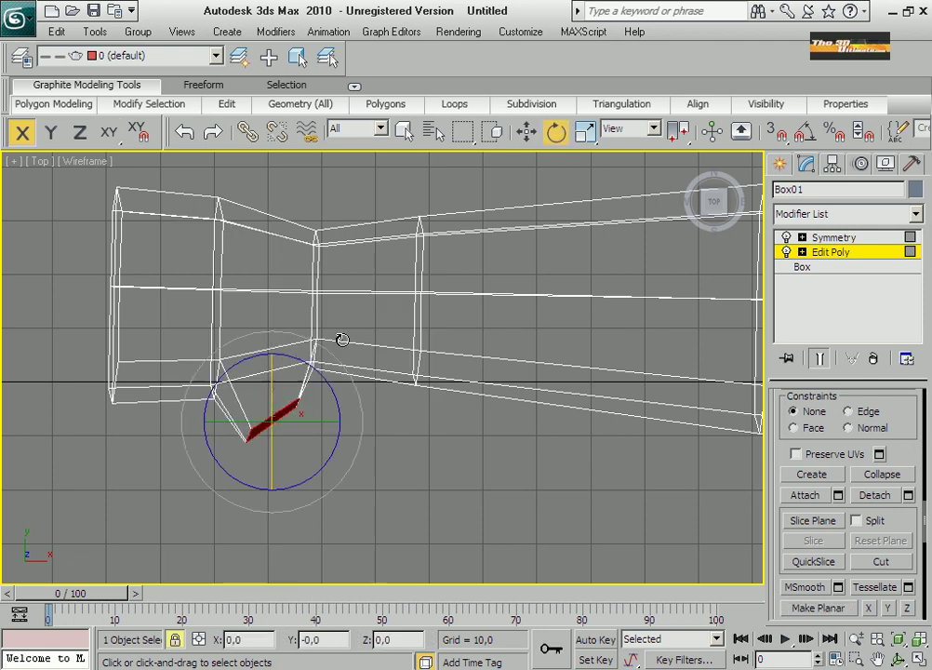
drag(307, 363, 229, 480)
Extrude the thumb out from the hand and scale it down.
key(shift+e)
drag(251, 437, 254, 343)
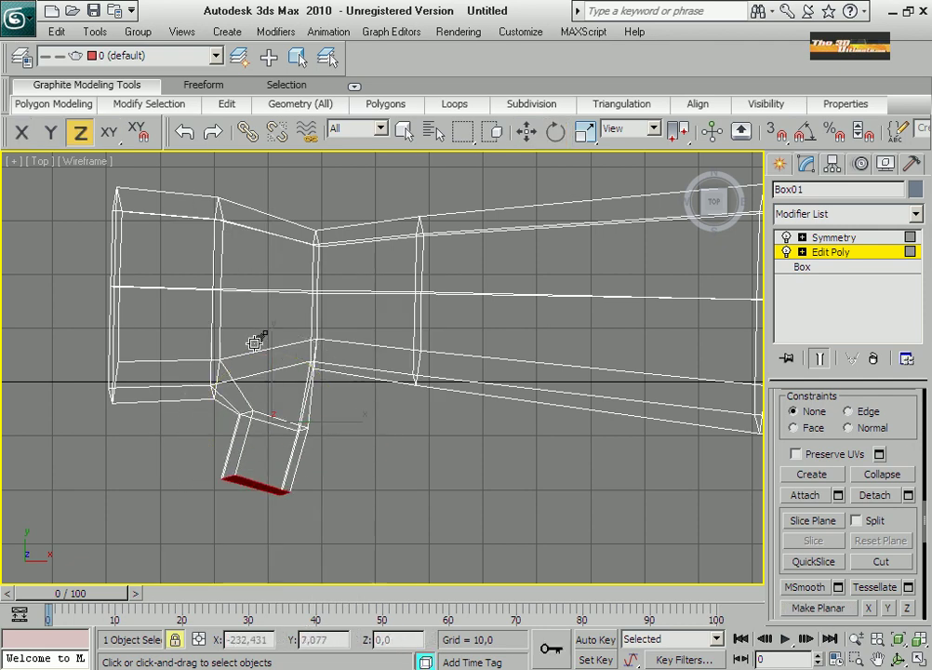
key(F6)
right_click(285, 494)
click(597, 139)
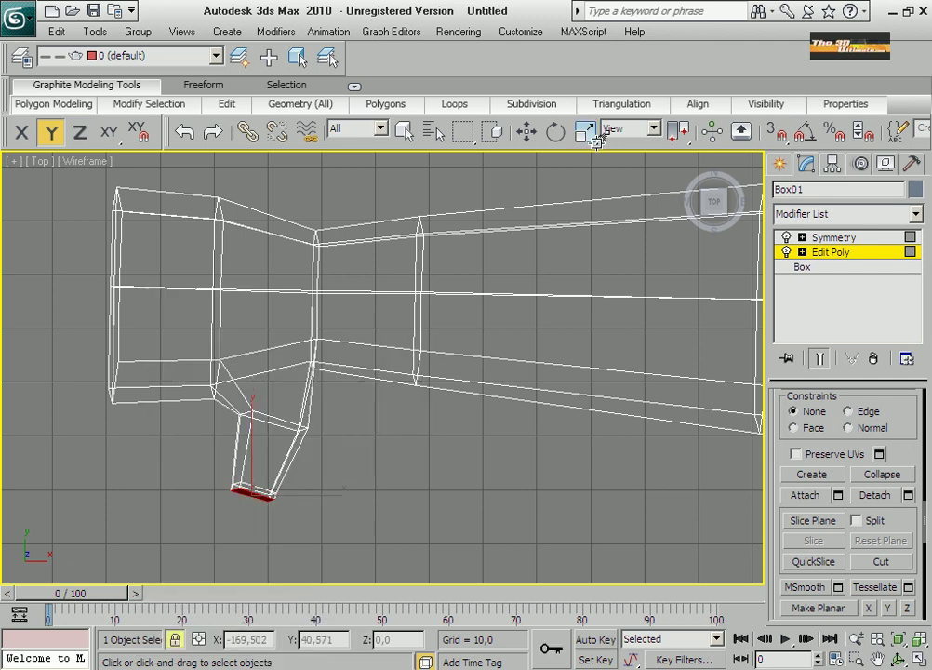
click(917, 658)
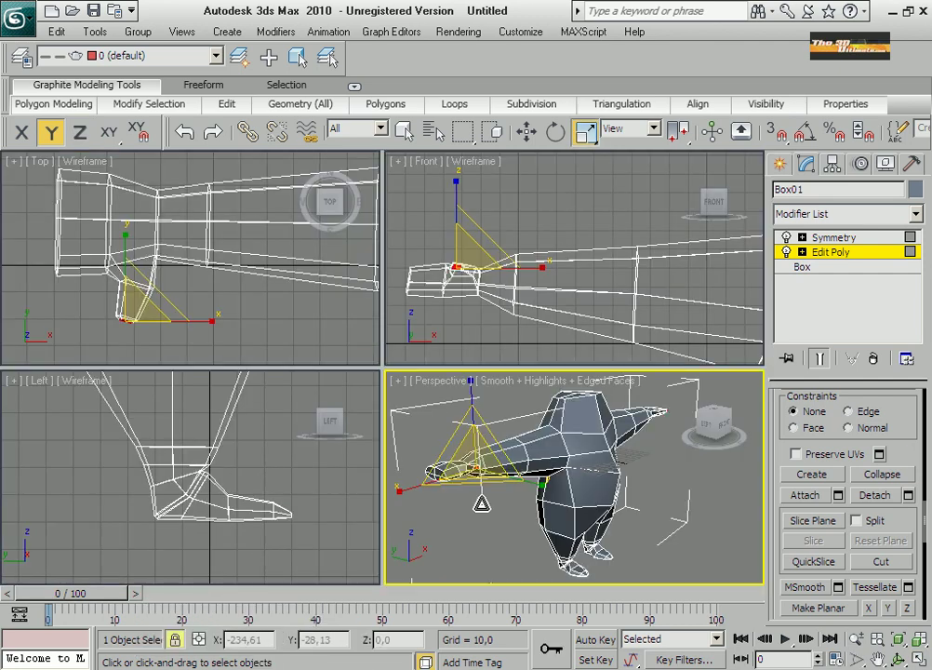
mouse_move(372, 372)
mouse_down()
mouse_move(411, 423)
mouse_move(387, 388)
mouse_move(406, 405)
mouse_up()
Select the arm's tip face and frame the hand in view.
scroll(387, 388, up, 5)
key(q)
click(174, 297)
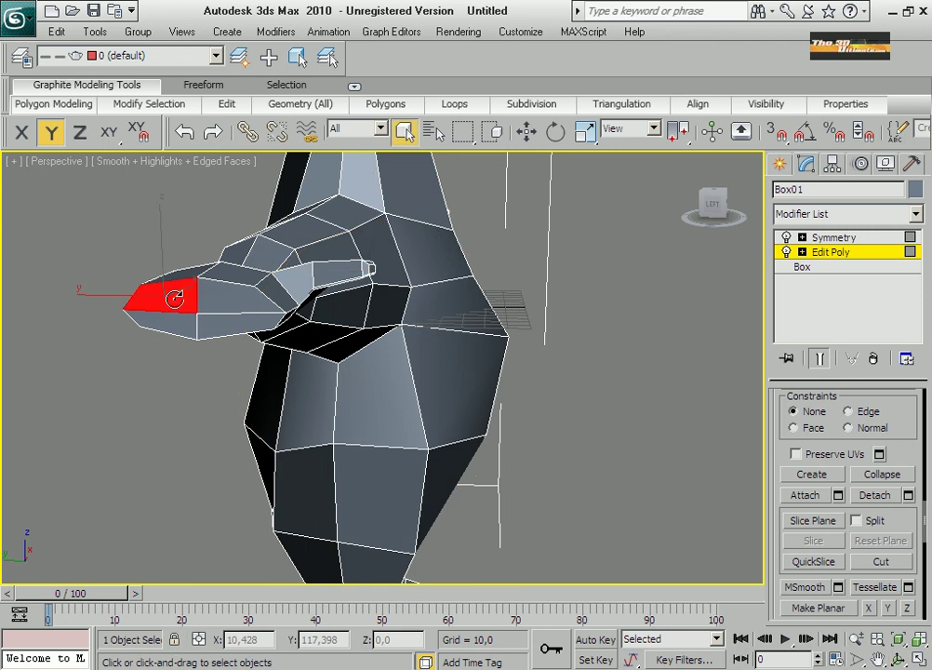
key(2)
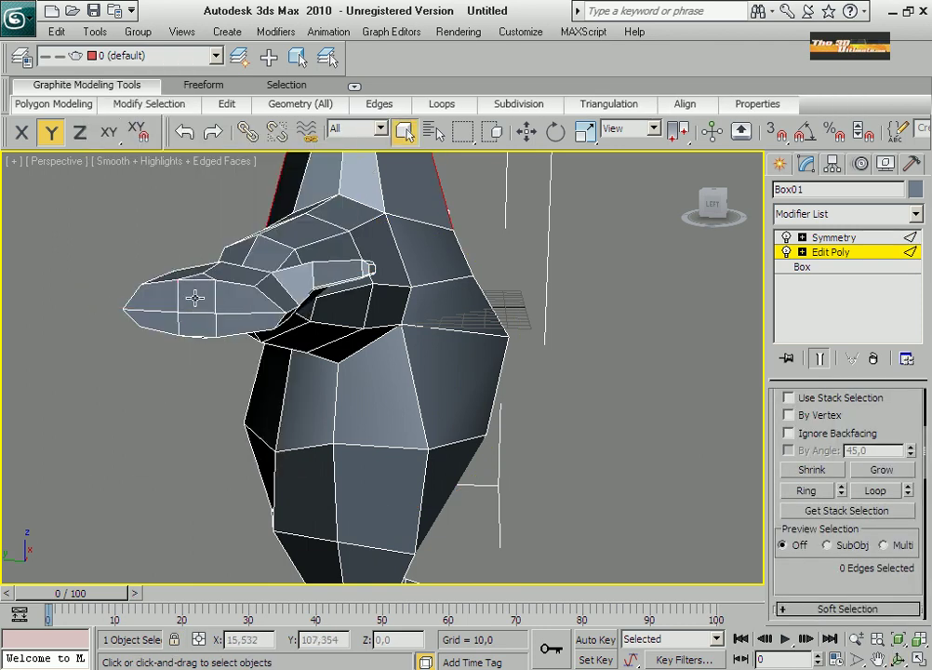
key(4)
scroll(232, 299, up, 5)
middle_drag(214, 385, 629, 524)
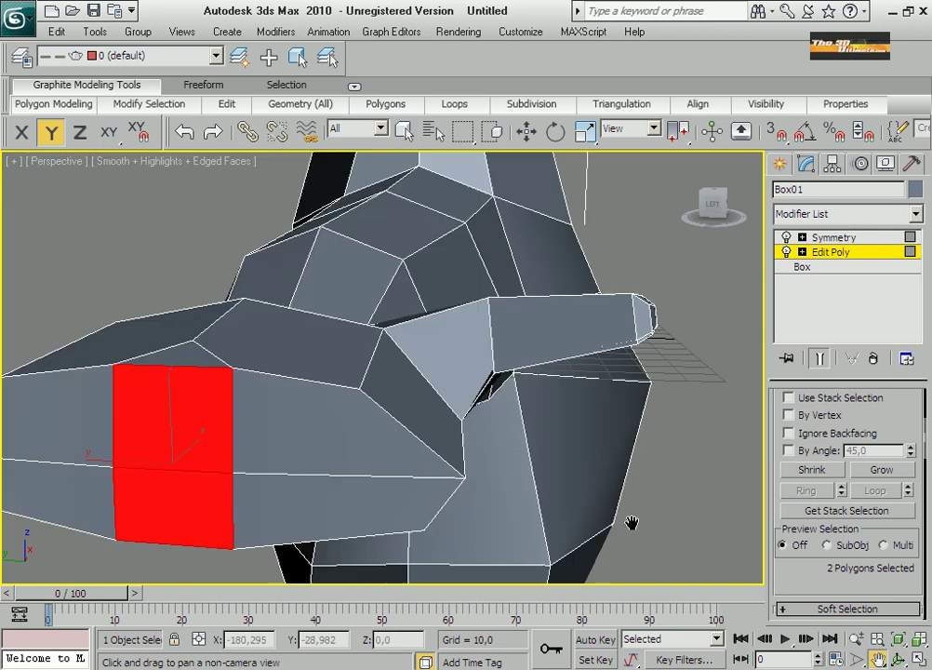
Nudge a hand vertex and a hand edge slightly along Y.
key(1)
click(462, 468)
key(w)
drag(394, 472, 304, 501)
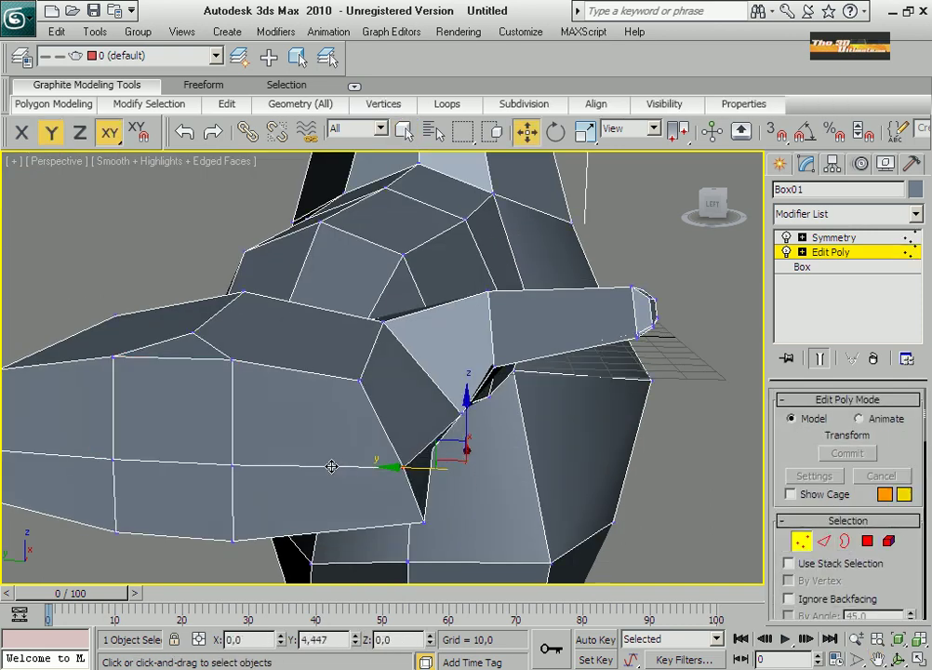
key(2)
click(435, 435)
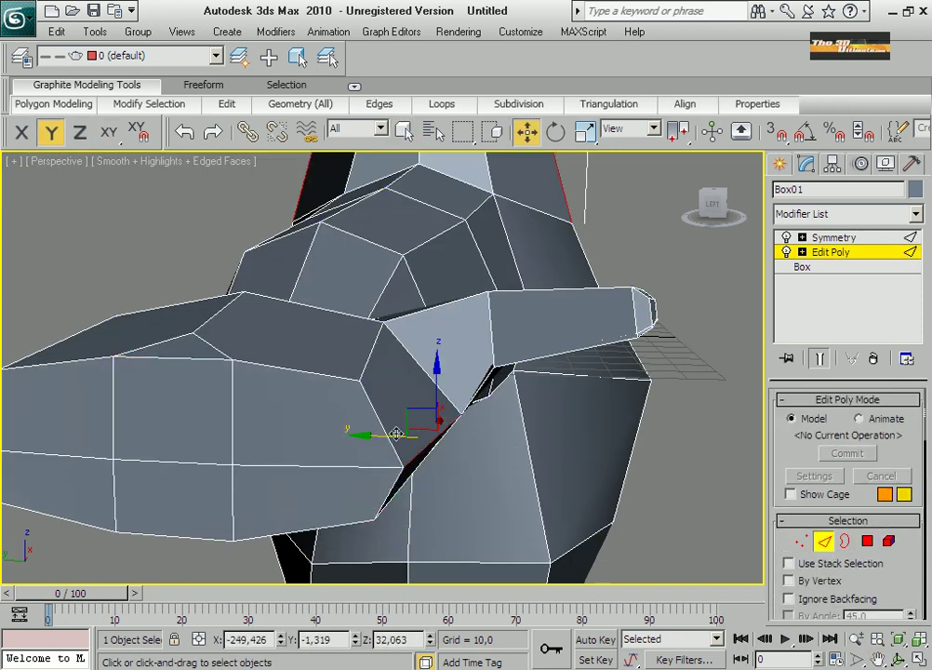
drag(436, 436, 431, 426)
Inset the selected hand face, leaving a narrow border.
click(889, 541)
click(311, 409)
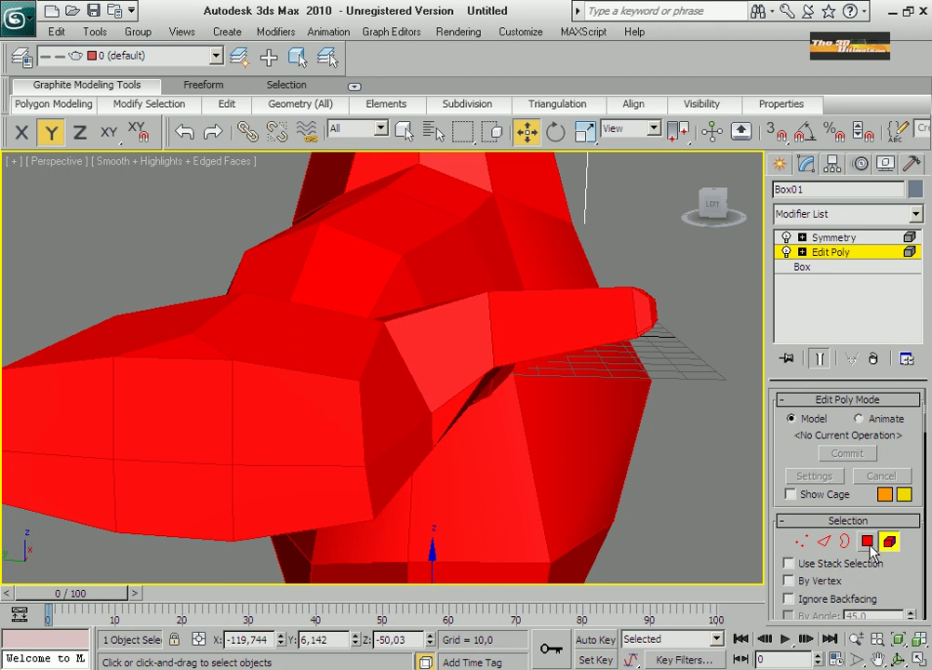
key(4)
right_click(272, 488)
click(291, 503)
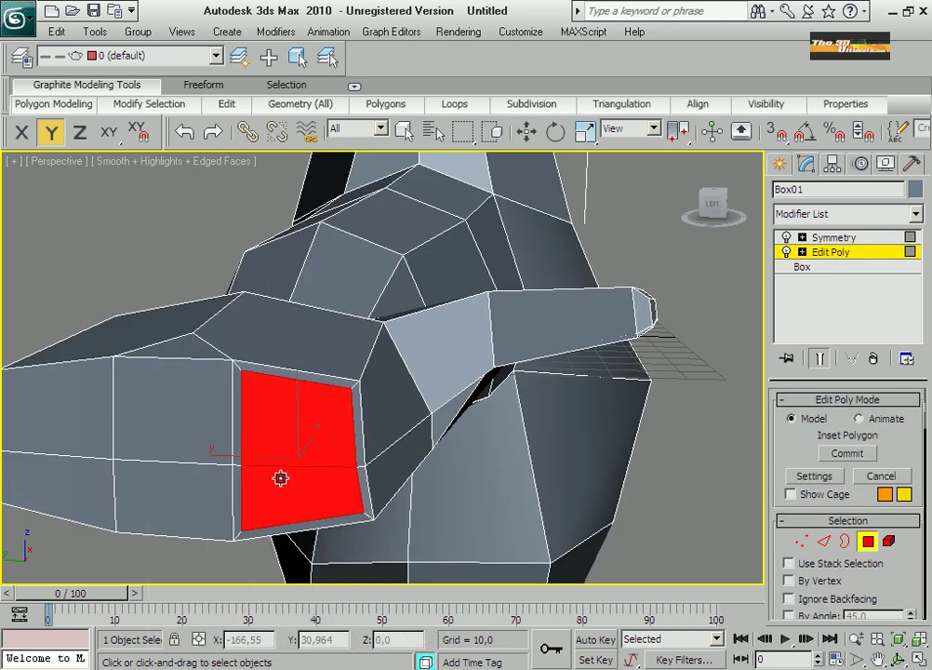
scroll(389, 400, down, 4)
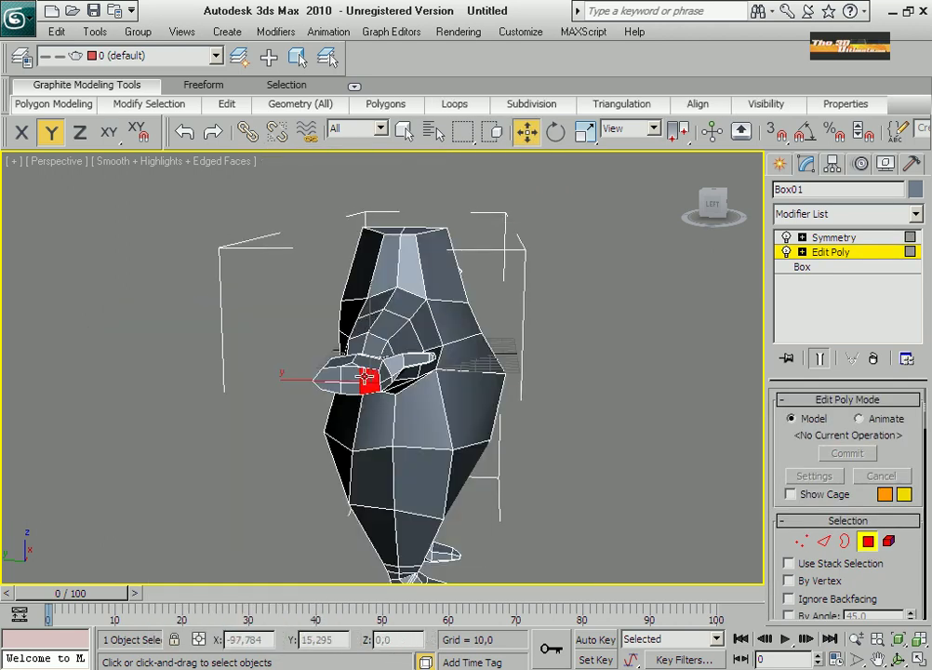
Zoom in on the bear's left arm tip and nudge the wrist in the front view.
key(t)
scroll(363, 288, down, 3)
key(ctrl+w)
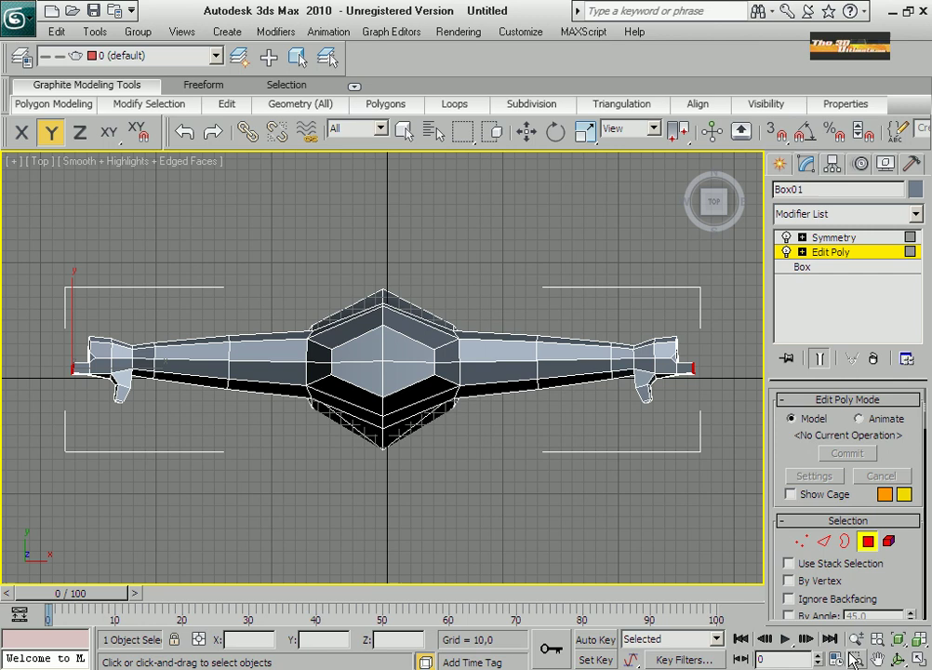
drag(47, 330, 163, 402)
key(e)
key(alt+w)
right_click(468, 493)
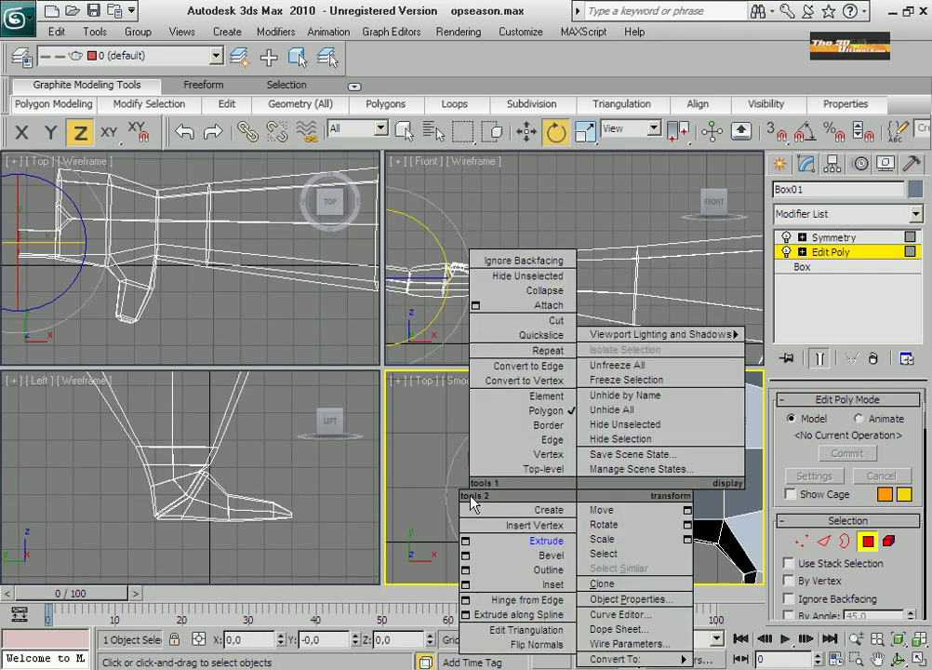
key(Escape)
right_click(511, 307)
click(878, 661)
drag(442, 279, 545, 287)
key(w)
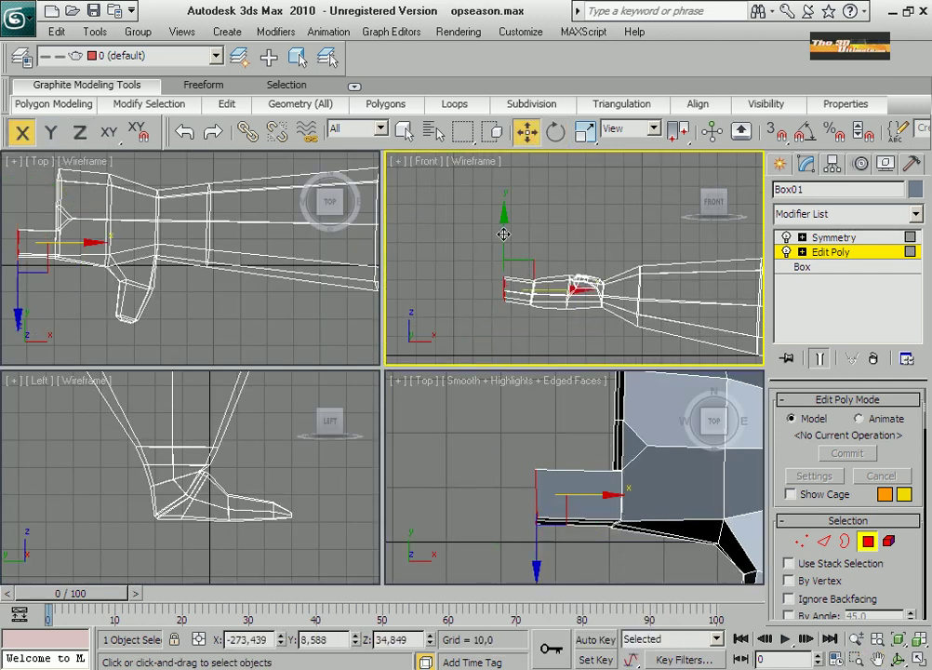
click(586, 135)
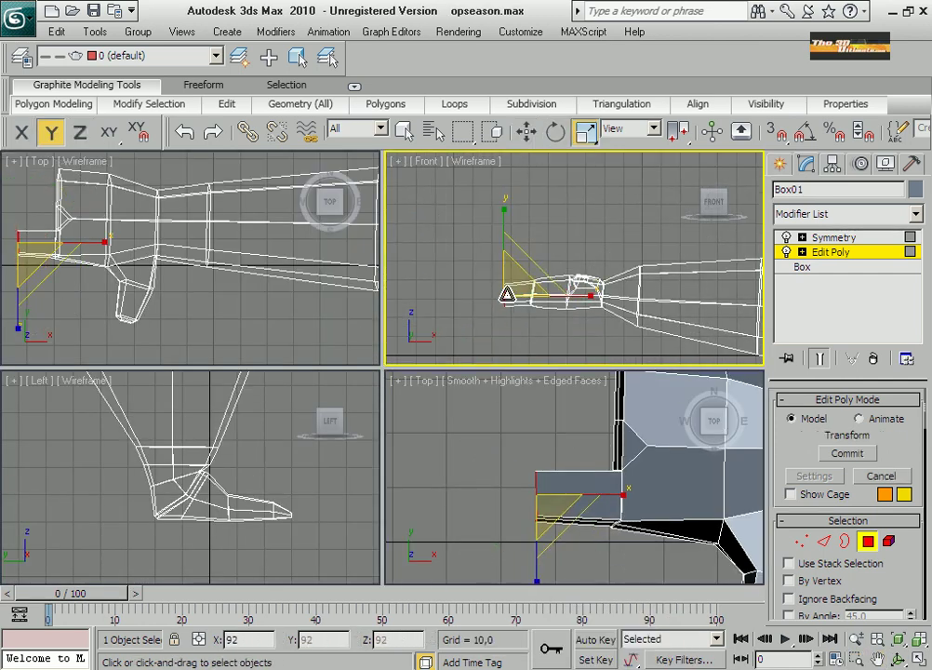
Widen the wrist edge loop along X in the maximized side view.
right_click(149, 555)
key(alt+w)
scroll(424, 254, up, 5)
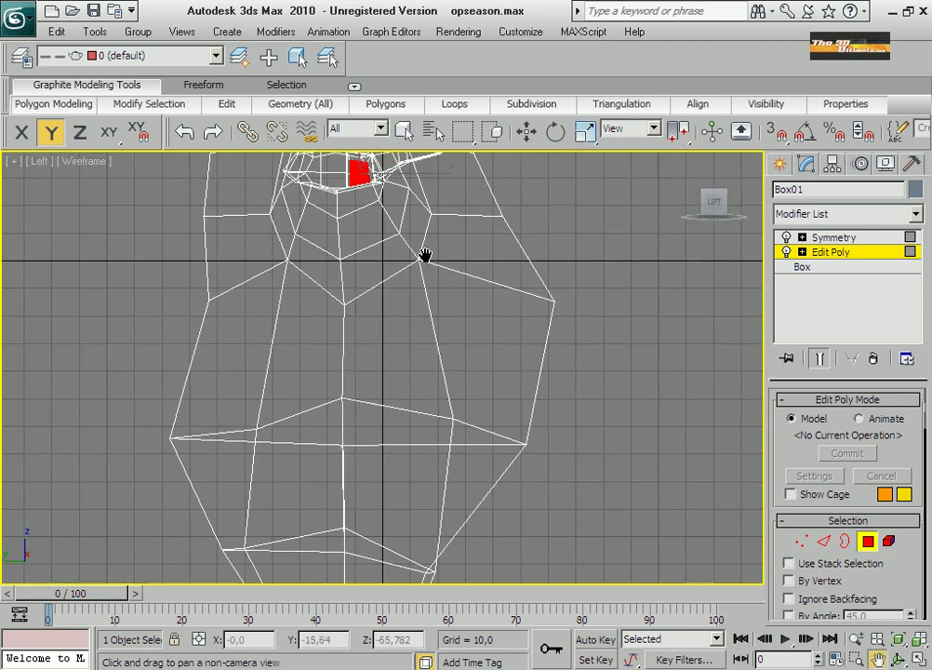
scroll(426, 416, up, 3)
scroll(426, 416, up, 1)
click(801, 540)
click(408, 353)
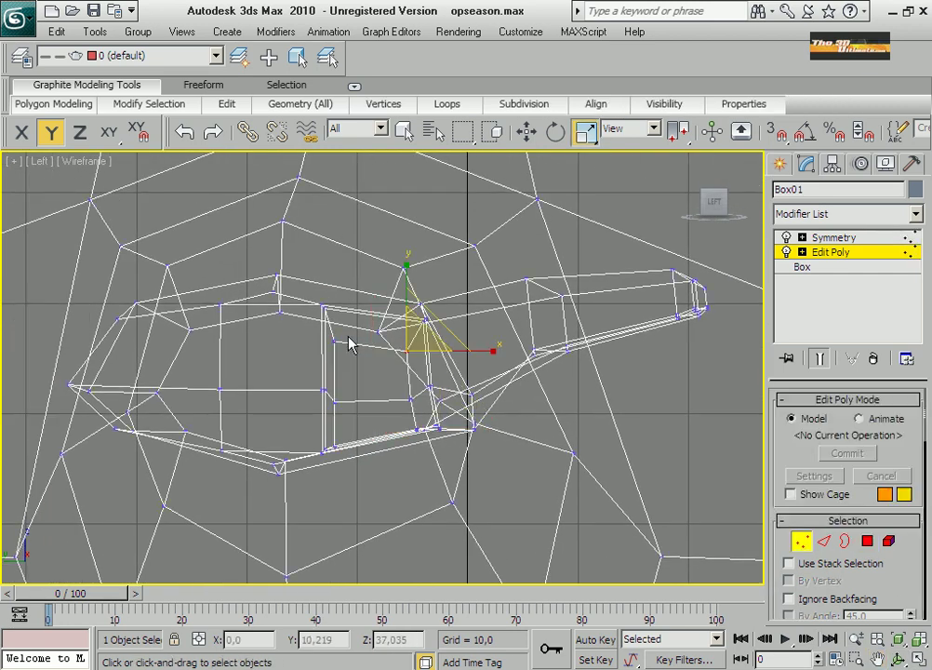
click(824, 540)
click(331, 397)
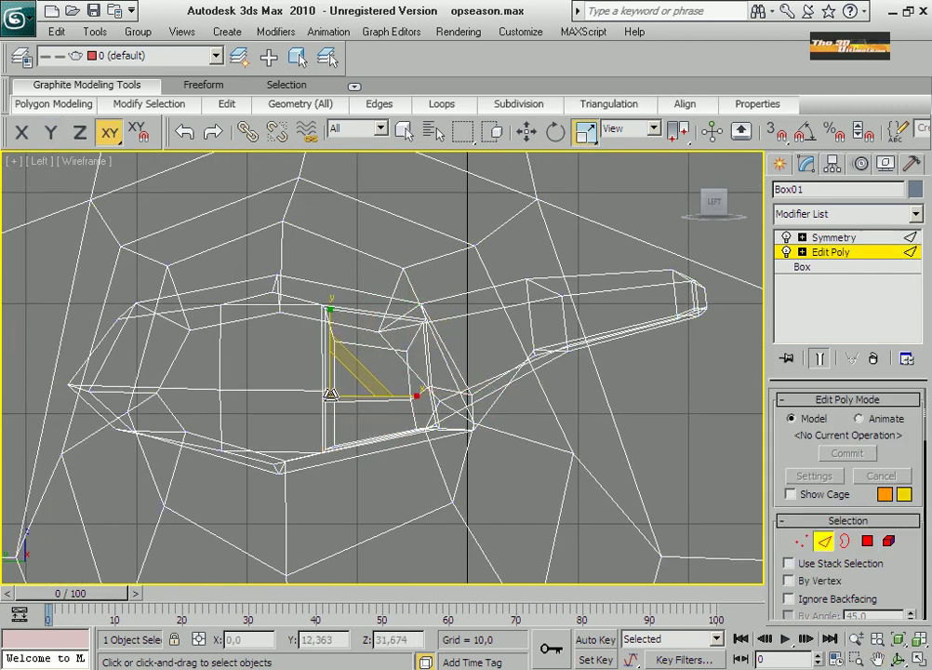
drag(425, 392, 530, 395)
drag(375, 321, 372, 398)
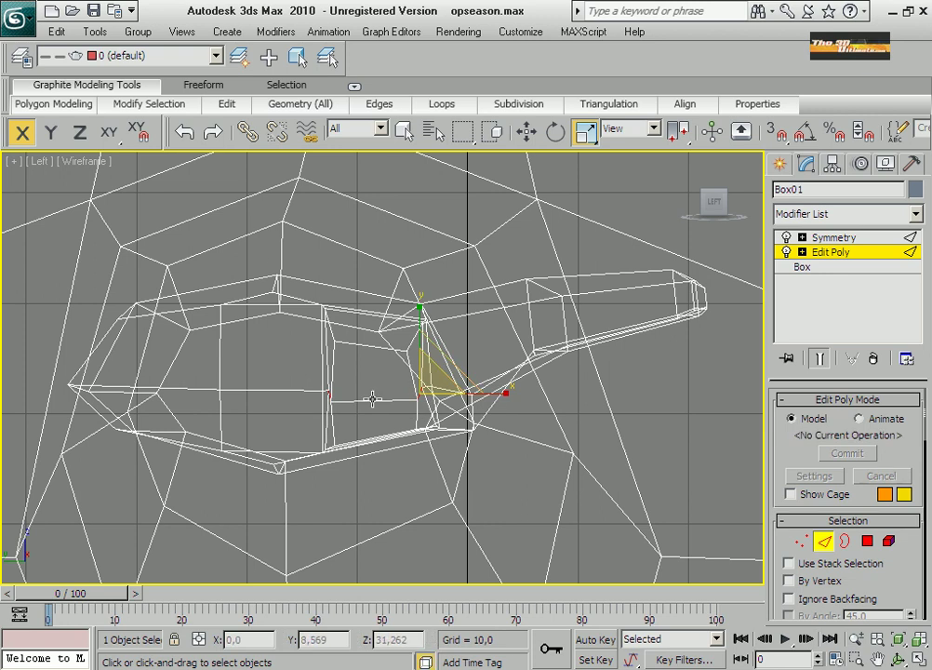
drag(452, 396, 472, 396)
Select the arm's end polygons and frame the arm end in the front view.
click(874, 542)
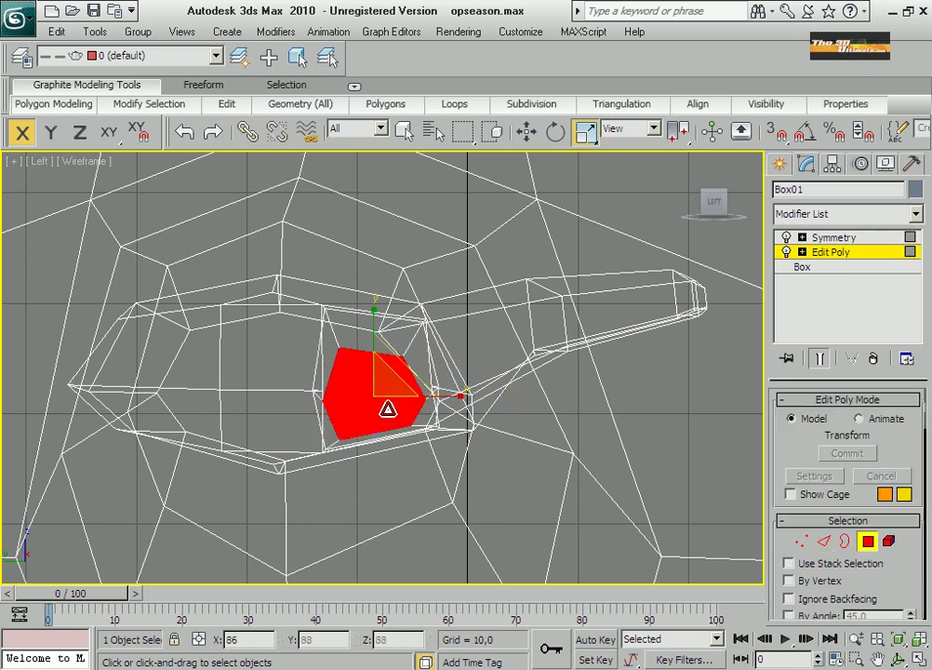
key(w)
click(377, 313)
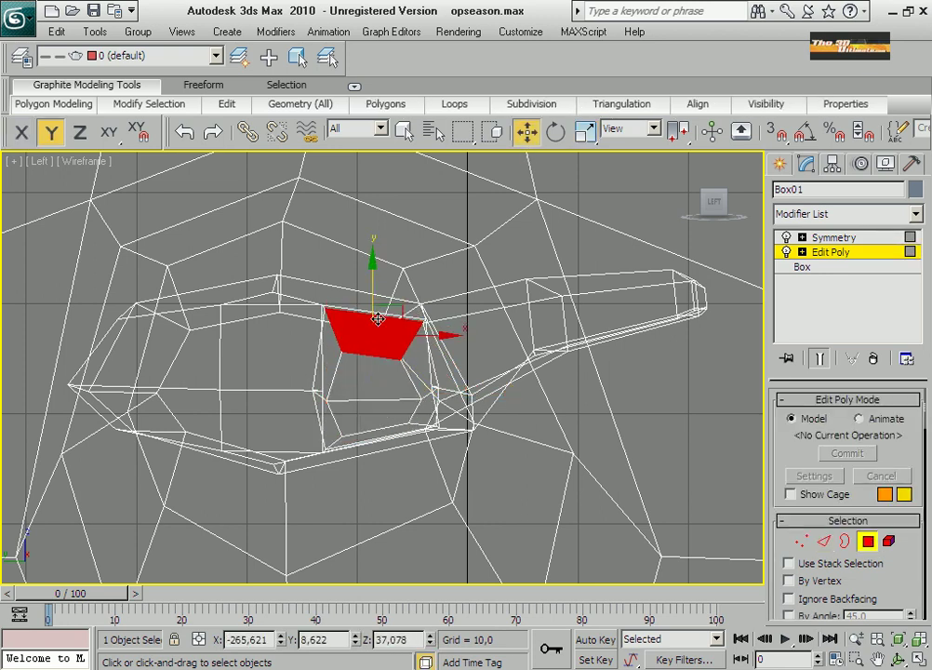
click(375, 372)
key(r)
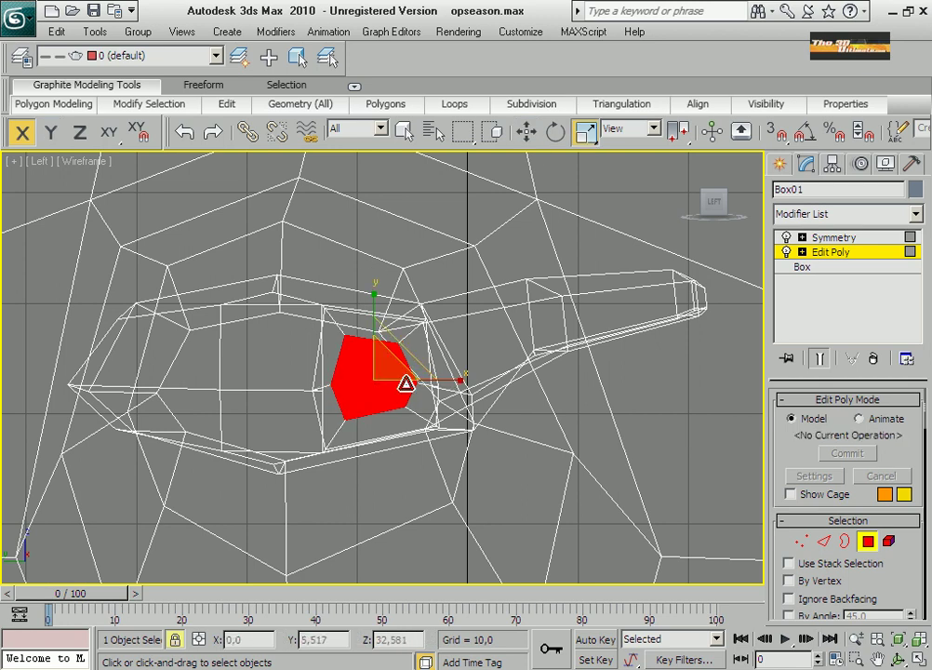
key(f)
key(ctrl+alt+z)
key(ctrl+w)
drag(14, 339, 89, 381)
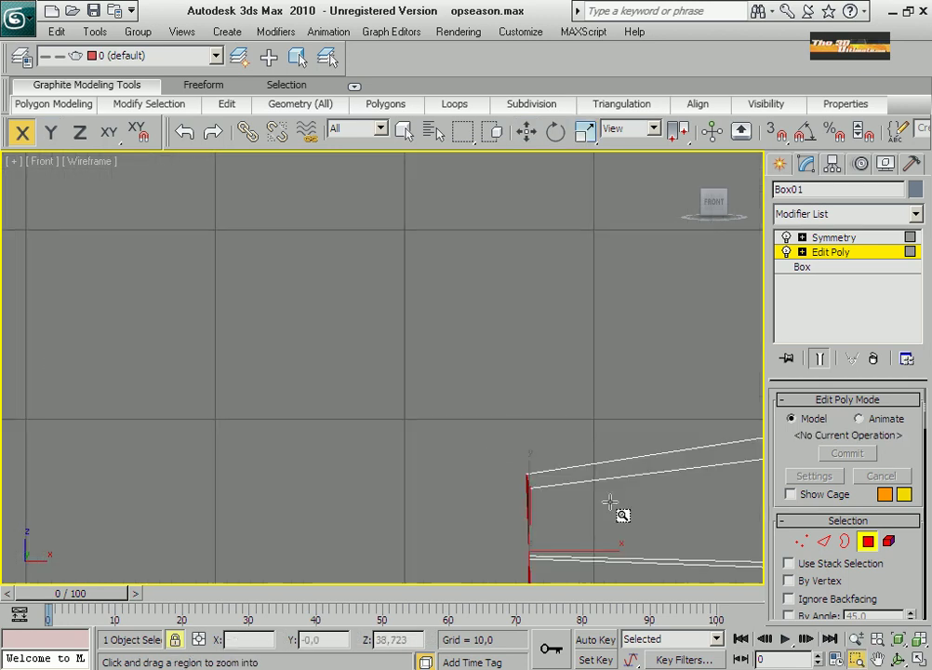
middle_drag(611, 503, 412, 156)
Extrude the arm's end face twice, pulling it outward and shrinking the tip.
right_click(380, 323)
click(313, 370)
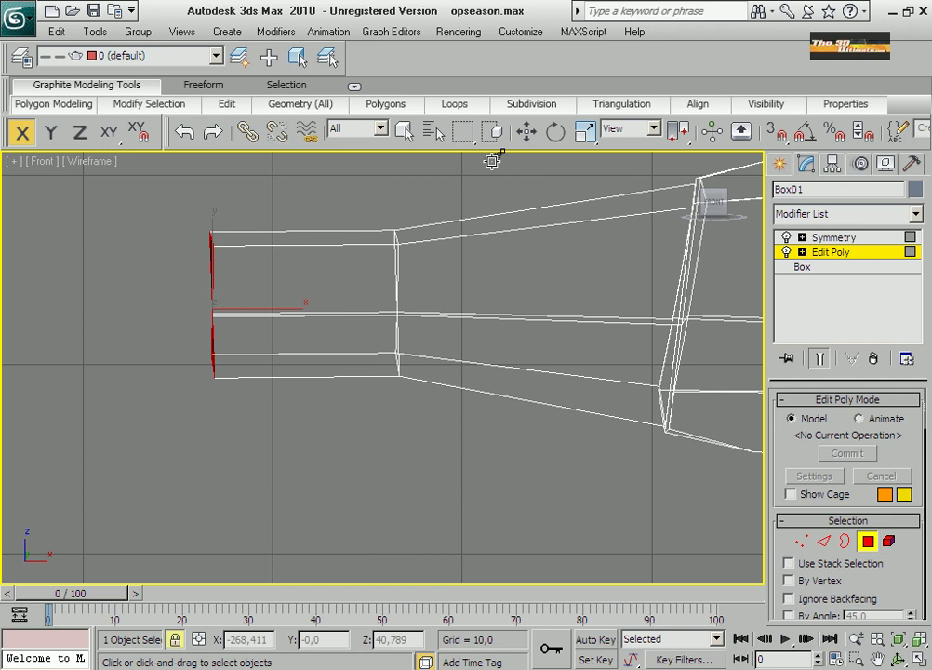
key(w)
drag(243, 304, 222, 305)
right_click(222, 306)
click(135, 342)
drag(140, 279, 109, 261)
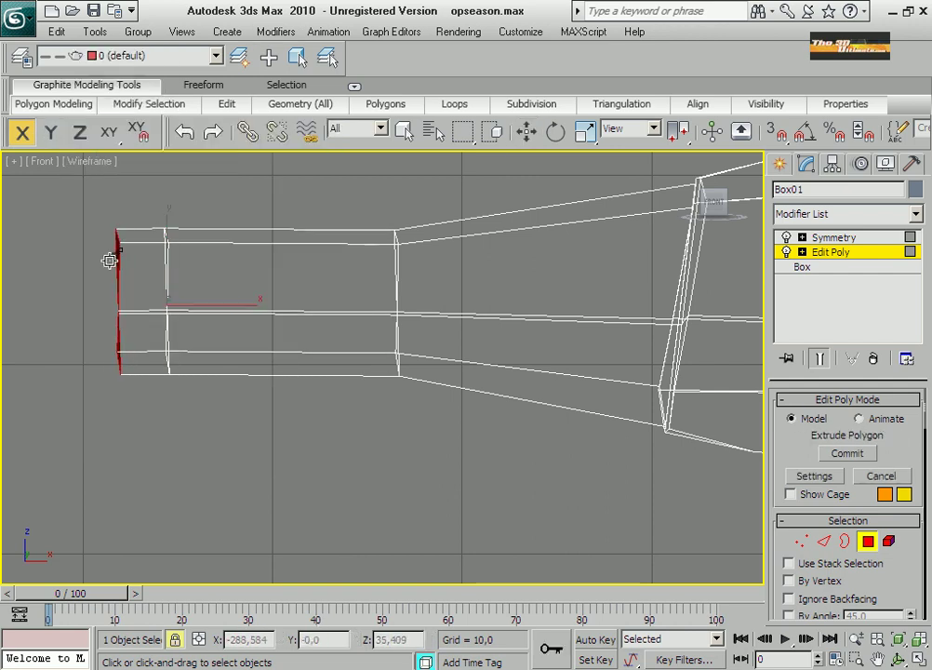
drag(170, 292, 118, 369)
Spread and raise the new vertex columns to taper the hand.
key(1)
drag(372, 209, 443, 391)
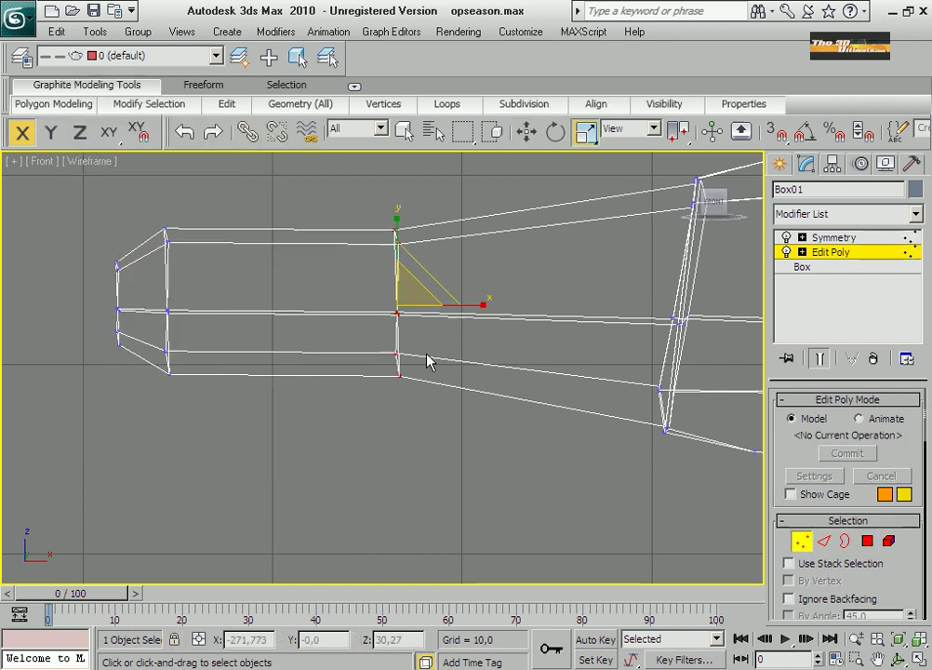
drag(397, 256, 397, 214)
click(527, 131)
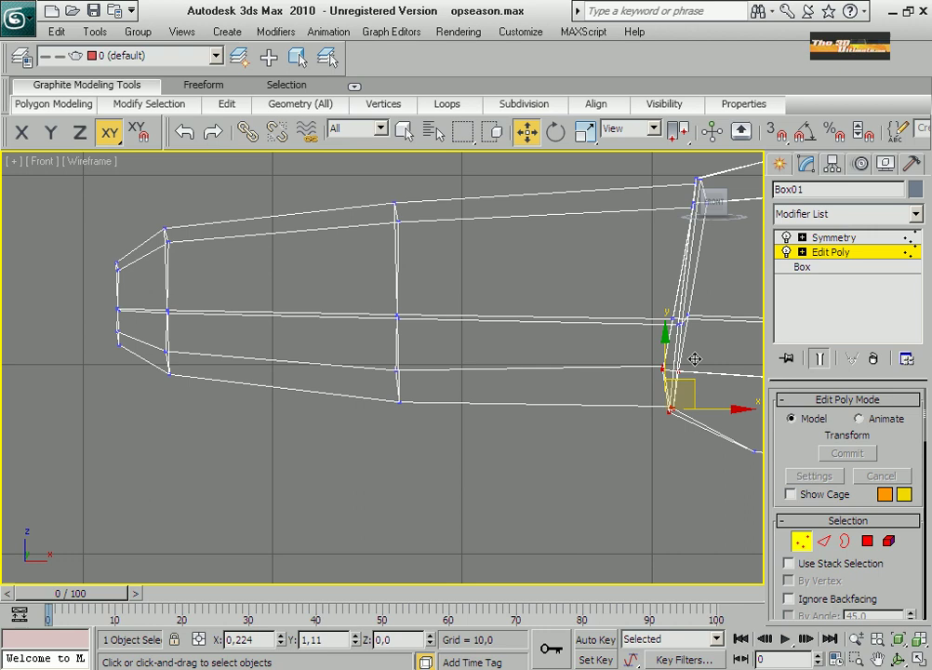
scroll(651, 372, down, 3)
ctrl+click(708, 379)
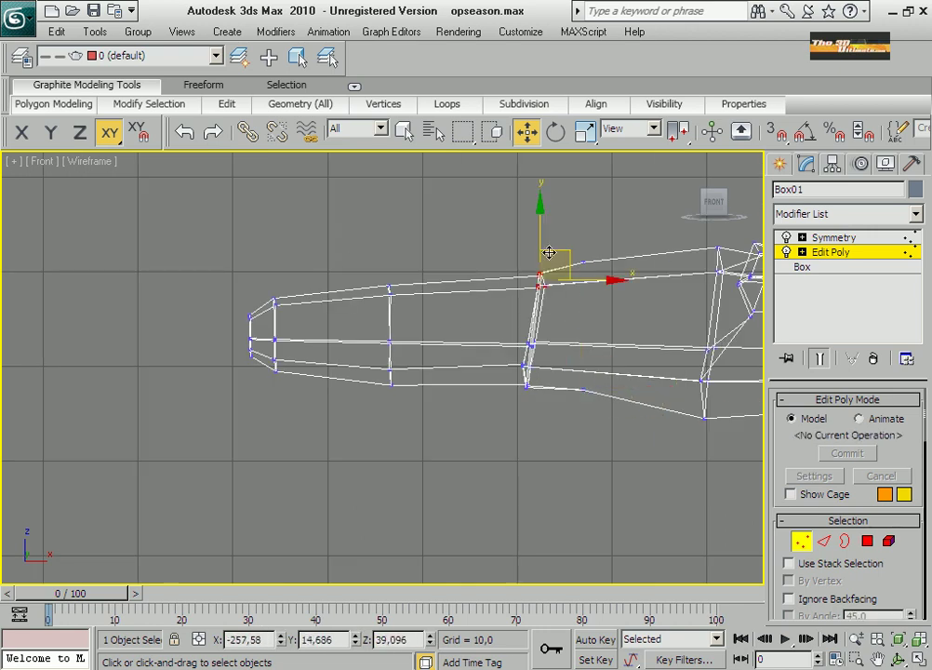
drag(544, 231, 544, 210)
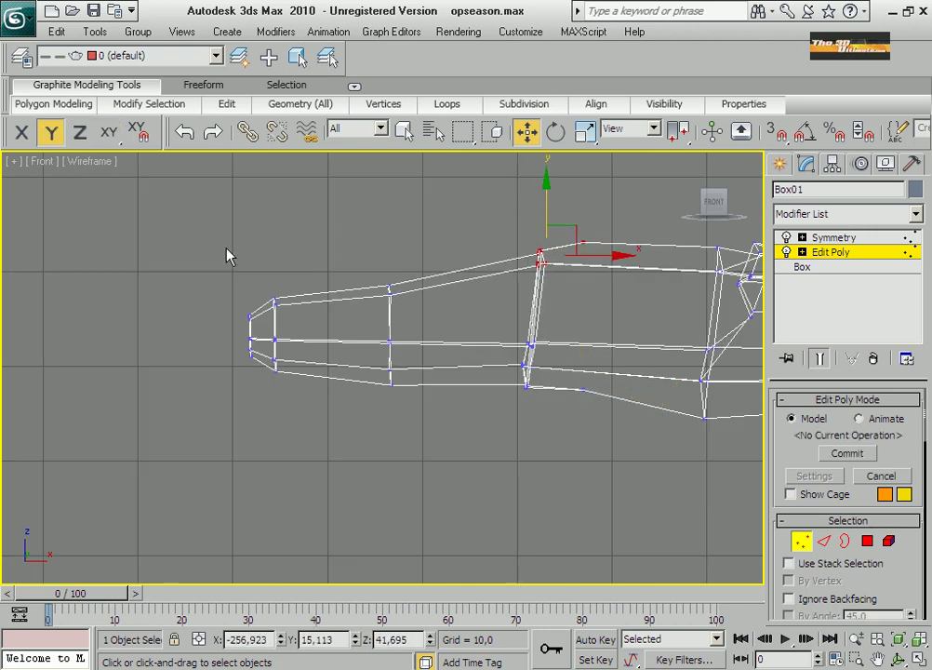
Select the arm-tip vertices and return to four views with a perspective viewport.
drag(227, 254, 302, 390)
scroll(367, 327, down, 3)
key(F8)
key(alt+w)
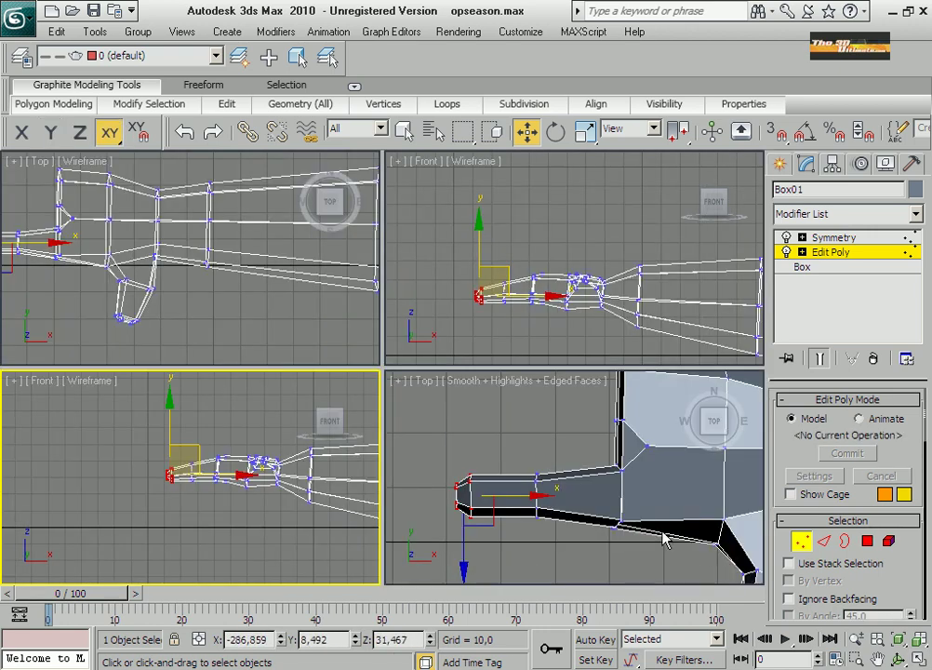
click(705, 386)
Zoom onto the hand tip in the maximized perspective view and select its tip faces.
click(916, 658)
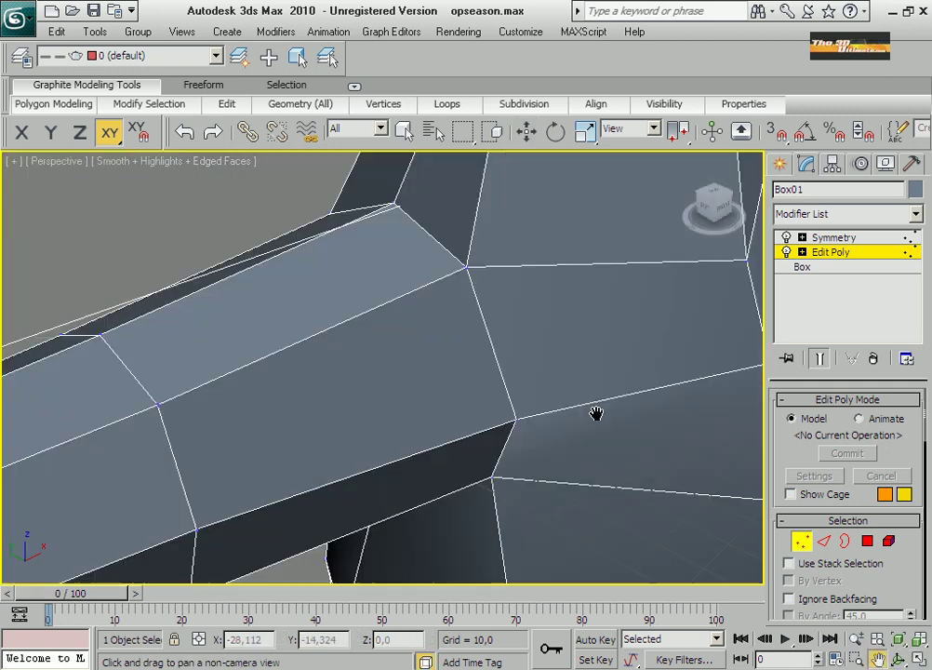
scroll(410, 460, down, 3)
scroll(323, 358, up, 4)
mouse_move(323, 358)
middle_down()
mouse_move(387, 396)
mouse_move(387, 407)
middle_up()
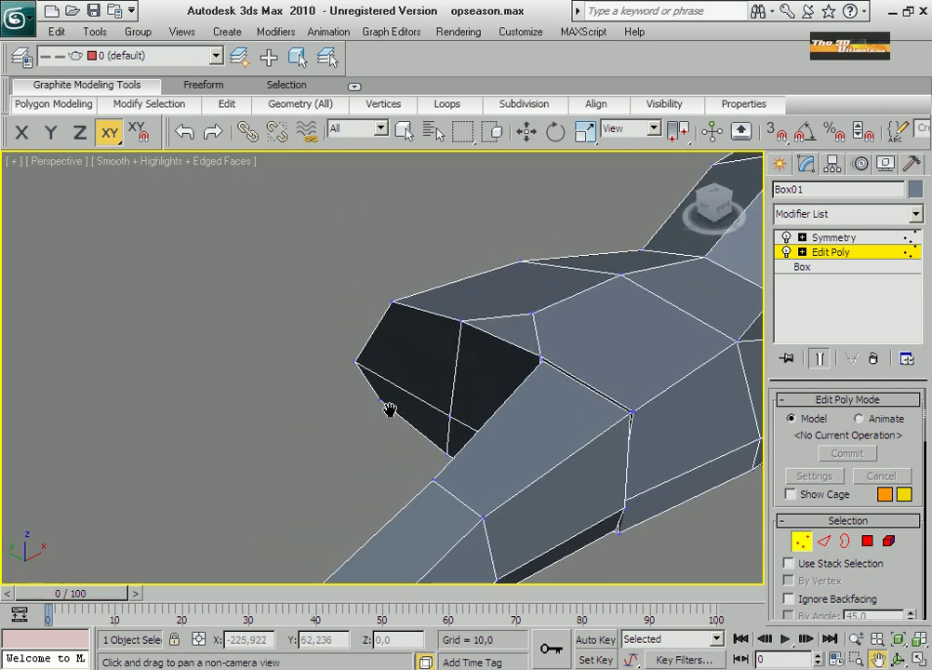
key(4)
key(w)
click(458, 430)
ctrl+click(419, 417)
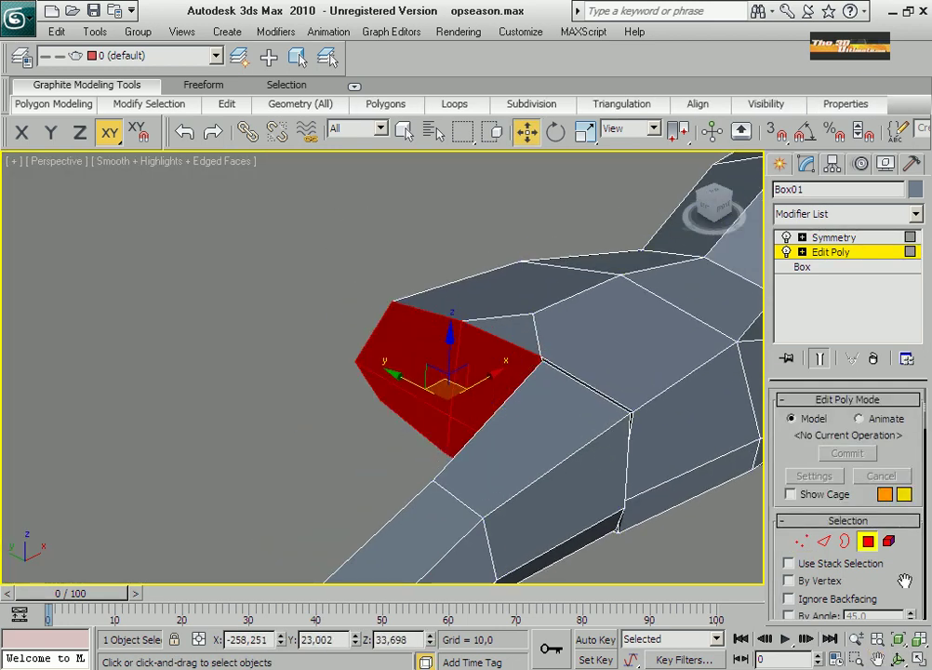
scroll(906, 557, down, 5)
Try Inset on the tip faces, cancel it, and reselect the two front tip faces.
click(908, 587)
click(546, 377)
click(493, 372)
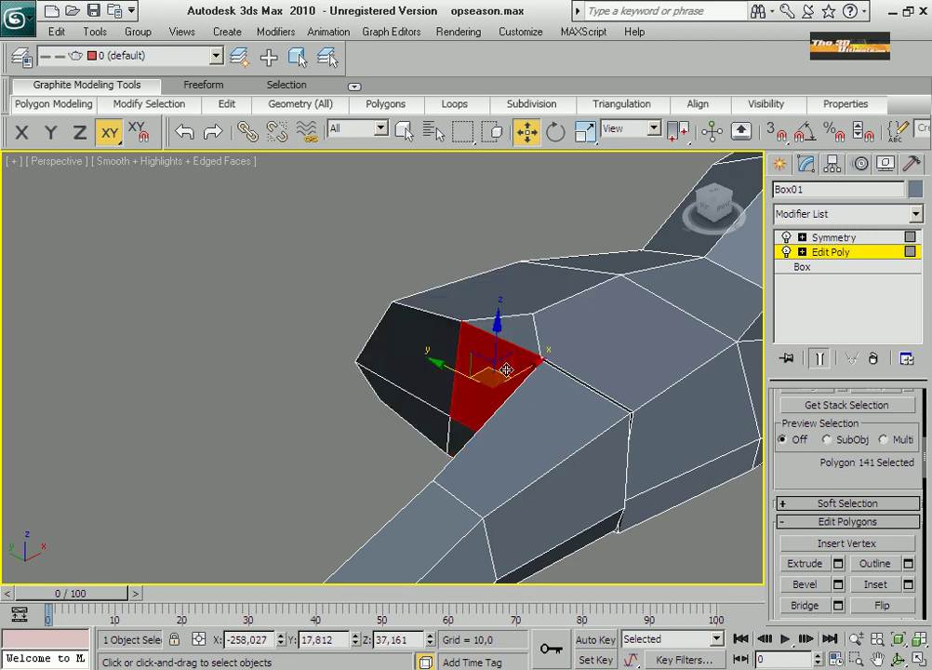
ctrl+click(465, 358)
click(908, 584)
click(455, 368)
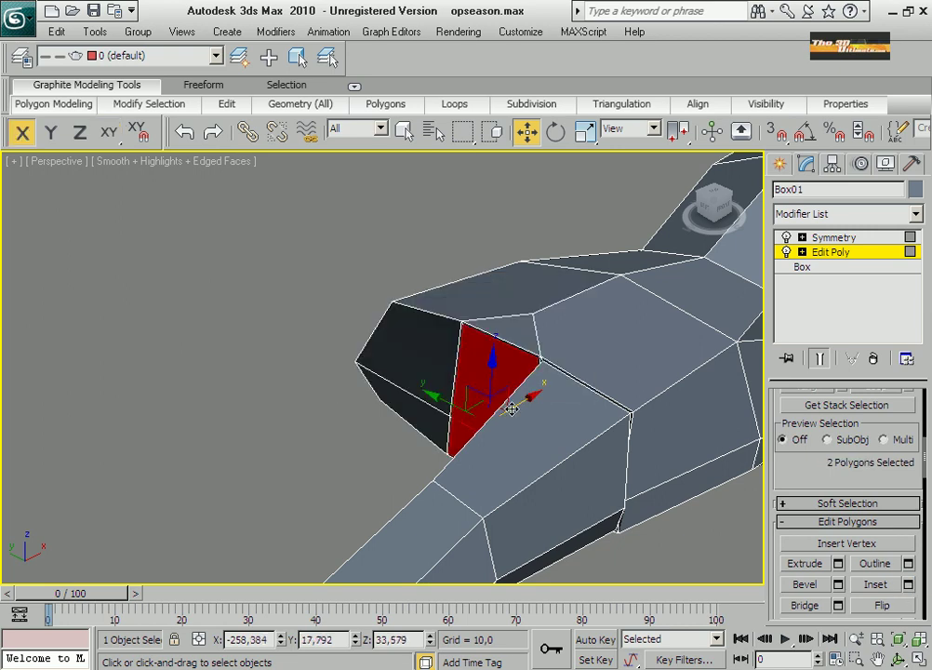
click(426, 364)
ctrl+click(426, 423)
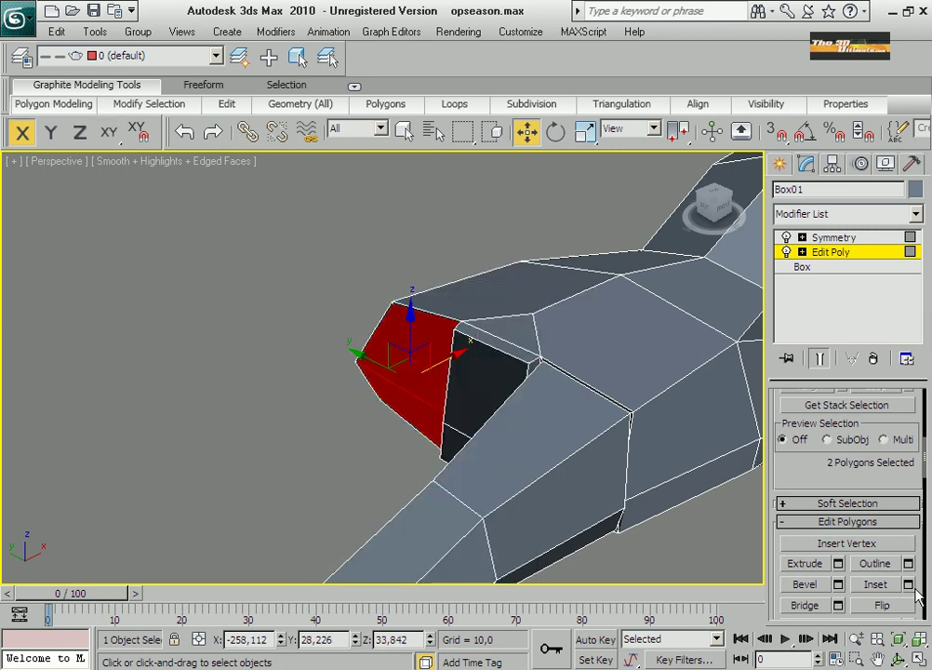
Shrink the tip faces slightly, then extrude four faces outward into two fingers.
click(585, 131)
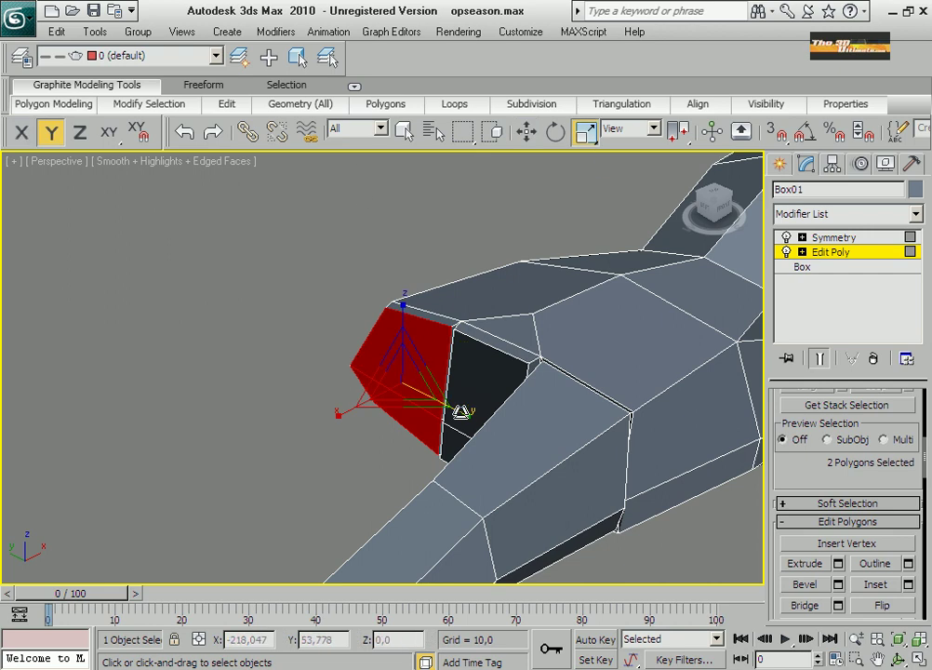
drag(458, 410, 405, 315)
click(486, 364)
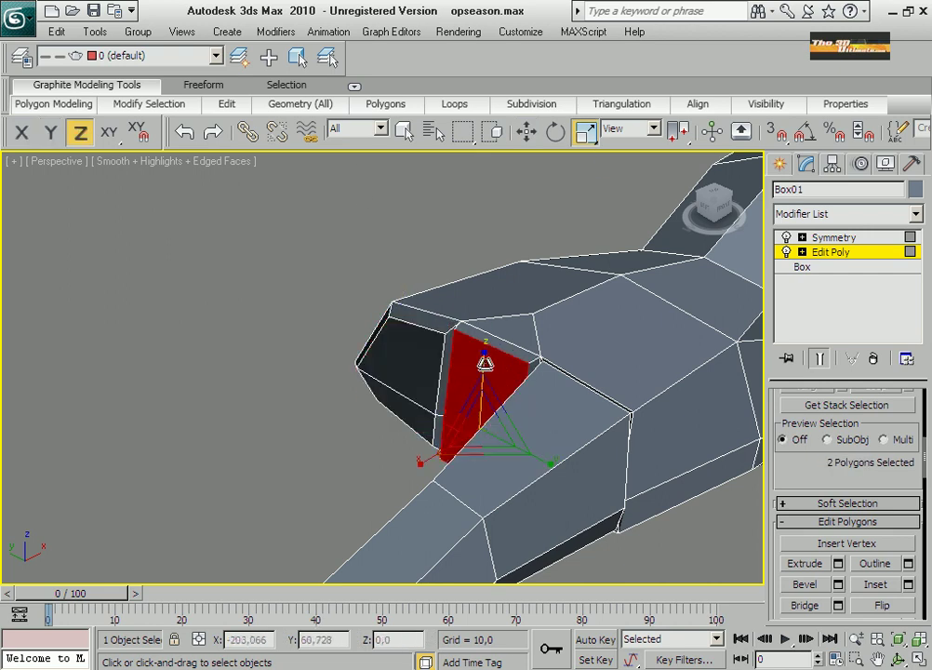
ctrl+click(422, 416)
ctrl+click(395, 437)
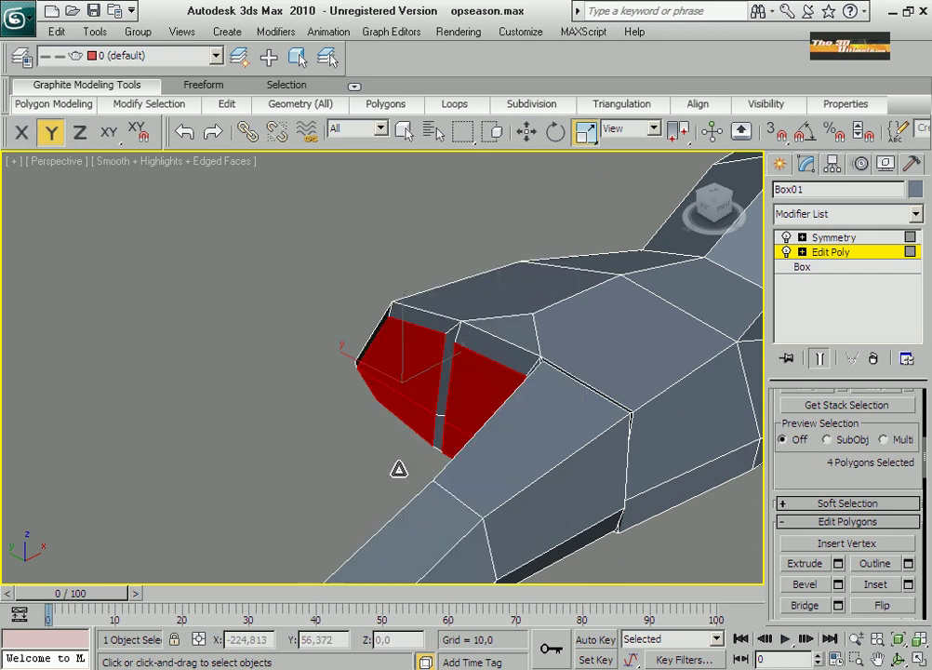
key(shift+e)
mouse_move(396, 468)
mouse_down()
mouse_move(460, 315)
mouse_move(454, 292)
mouse_up()
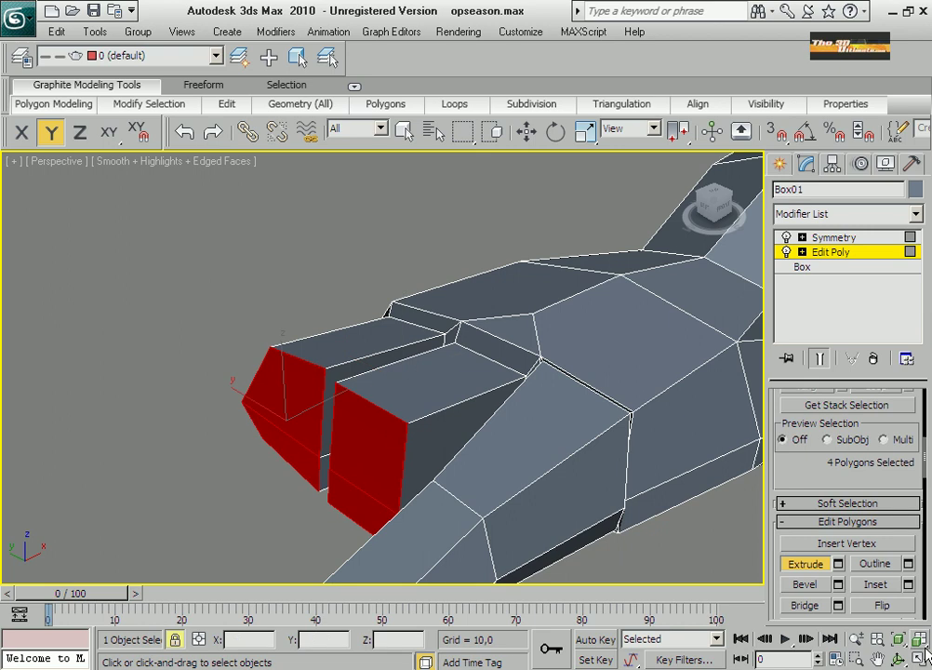
key(alt+w)
key(alt+w)
Zoom to the hand in the front view, then frame the selected polygons in the Left view.
key(ctrl+alt+z)
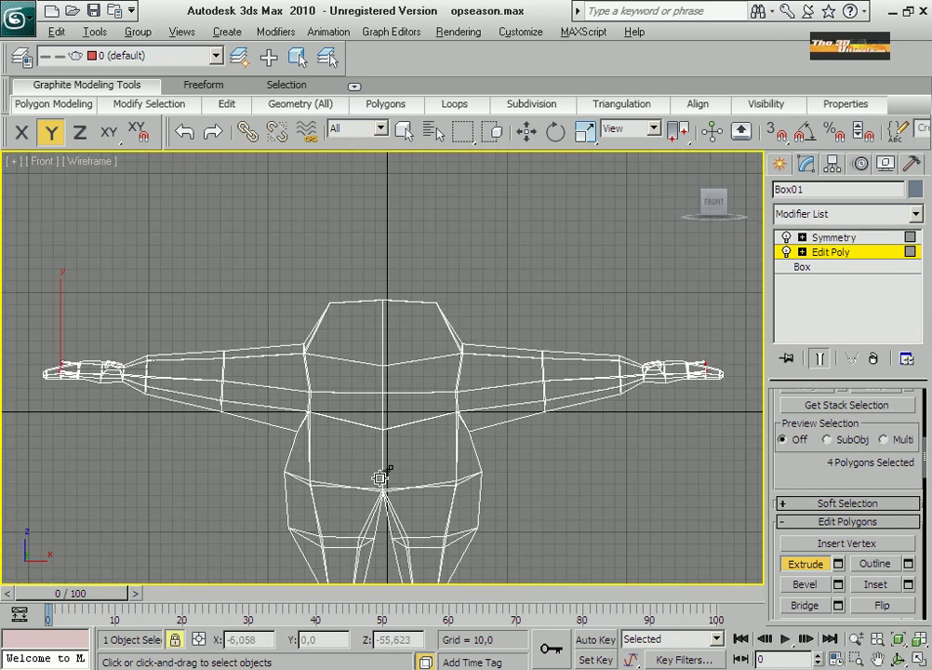
click(877, 660)
drag(16, 353, 95, 399)
key(e)
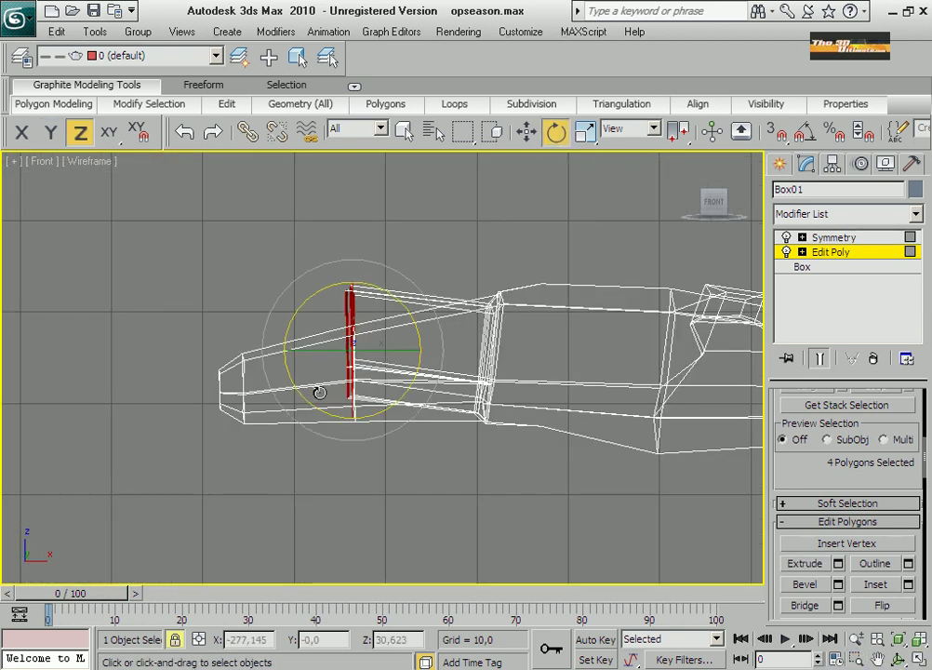
key(w)
key(F6)
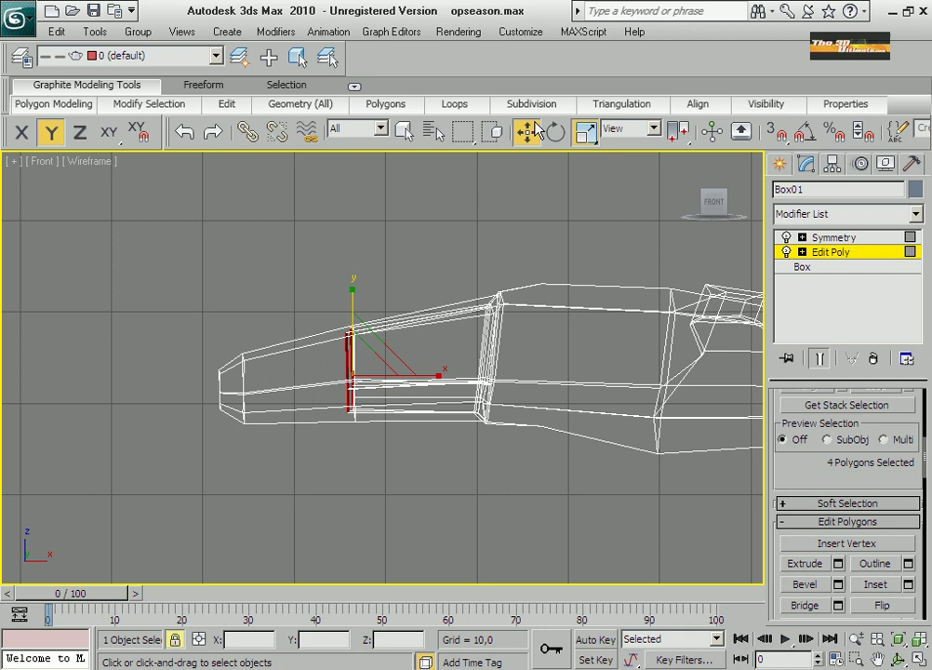
click(917, 658)
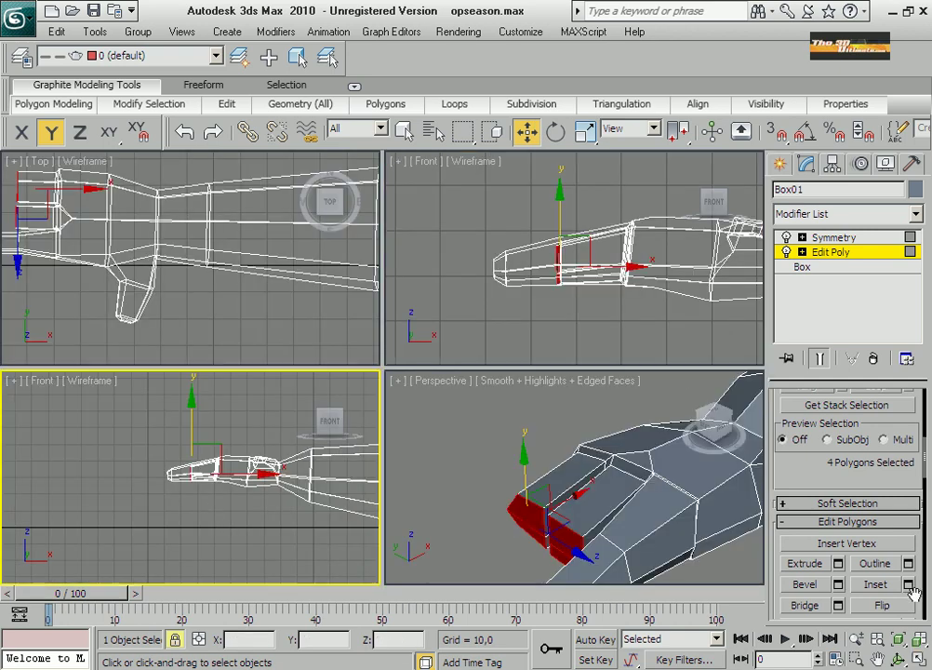
click(917, 658)
key(l)
key(z)
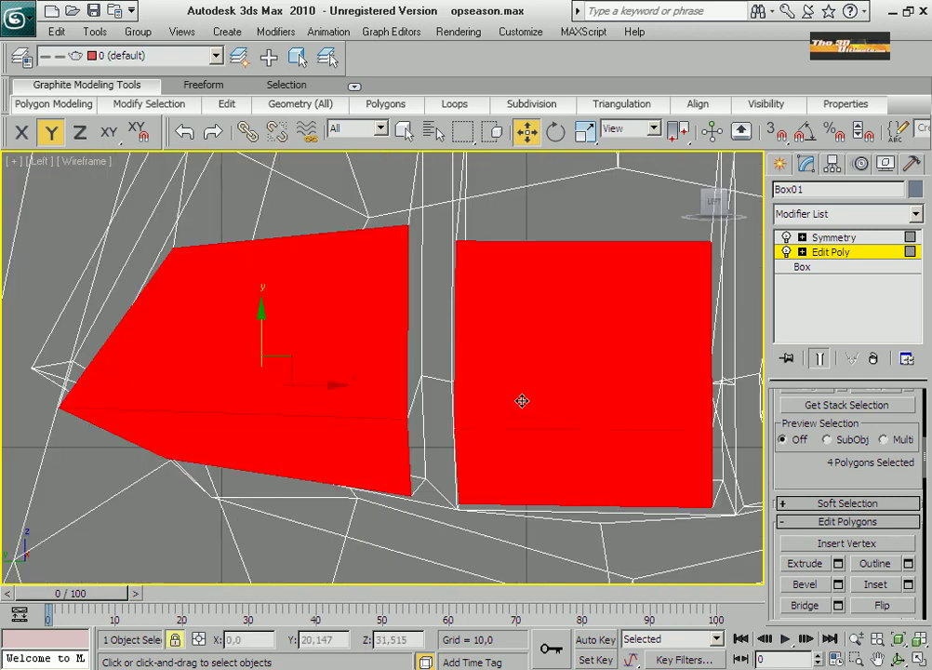
Select the finger face edge, edit its triangulation and raise the edges.
click(545, 412)
click(526, 448)
ctrl+click(558, 371)
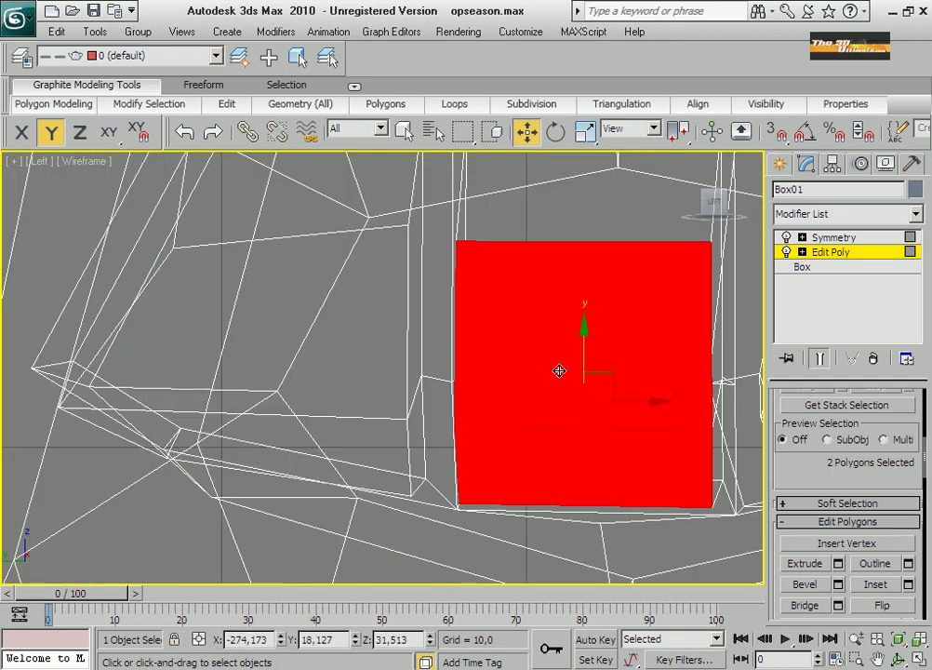
key(1)
key(2)
click(509, 426)
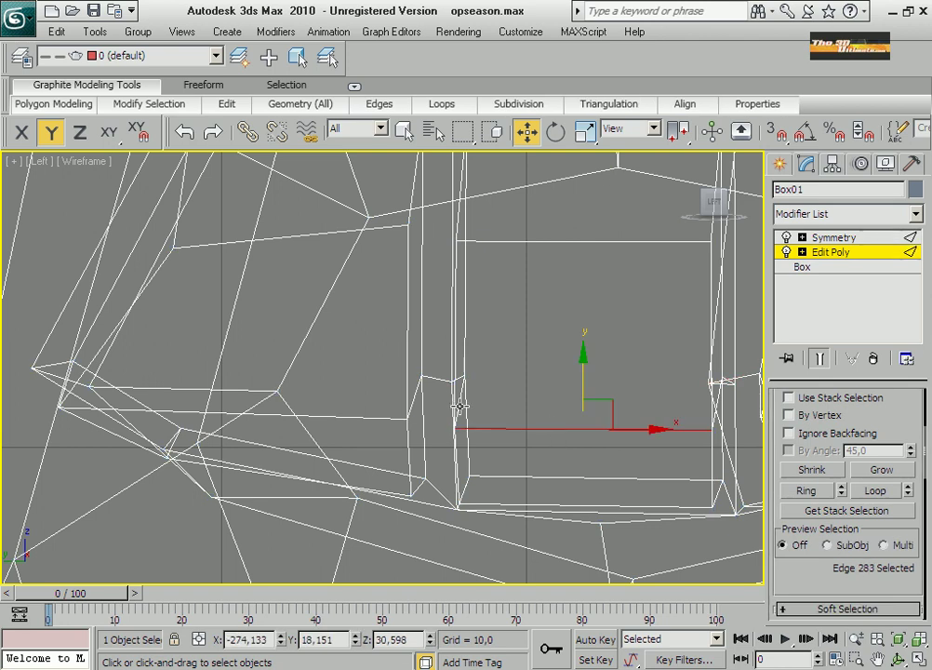
click(586, 141)
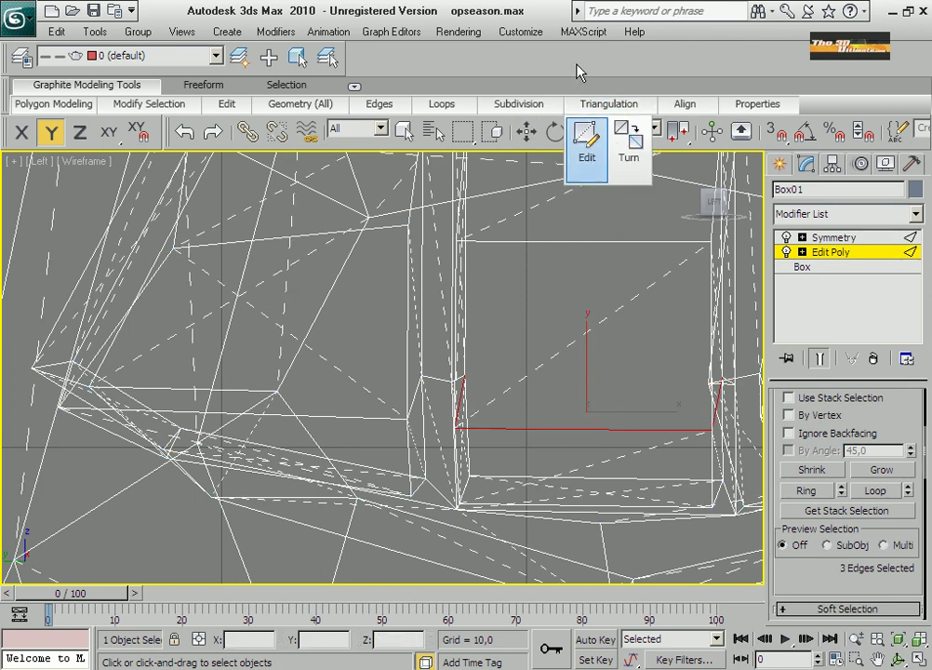
drag(631, 410, 587, 372)
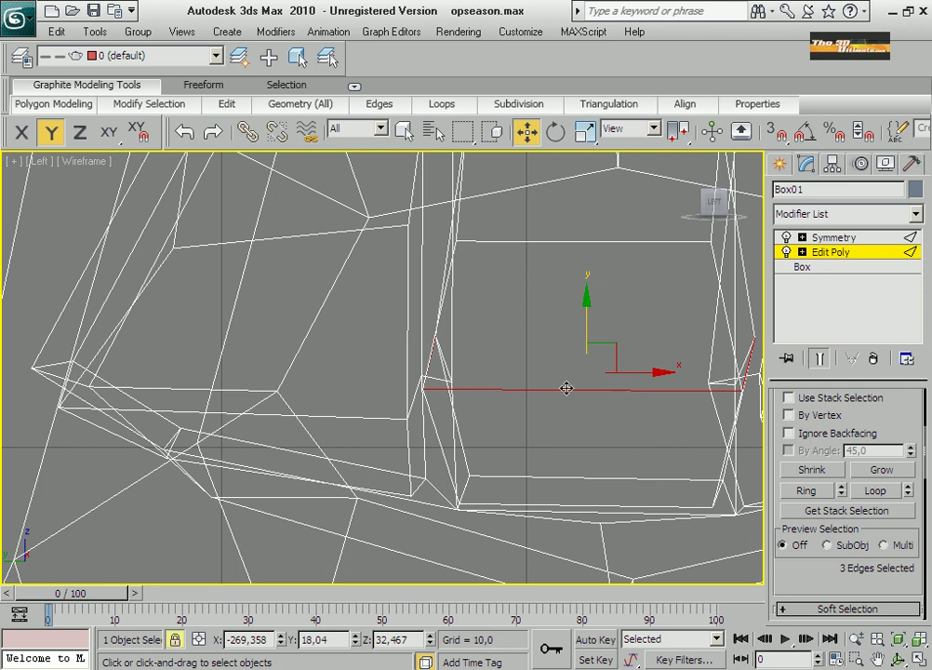
key(4)
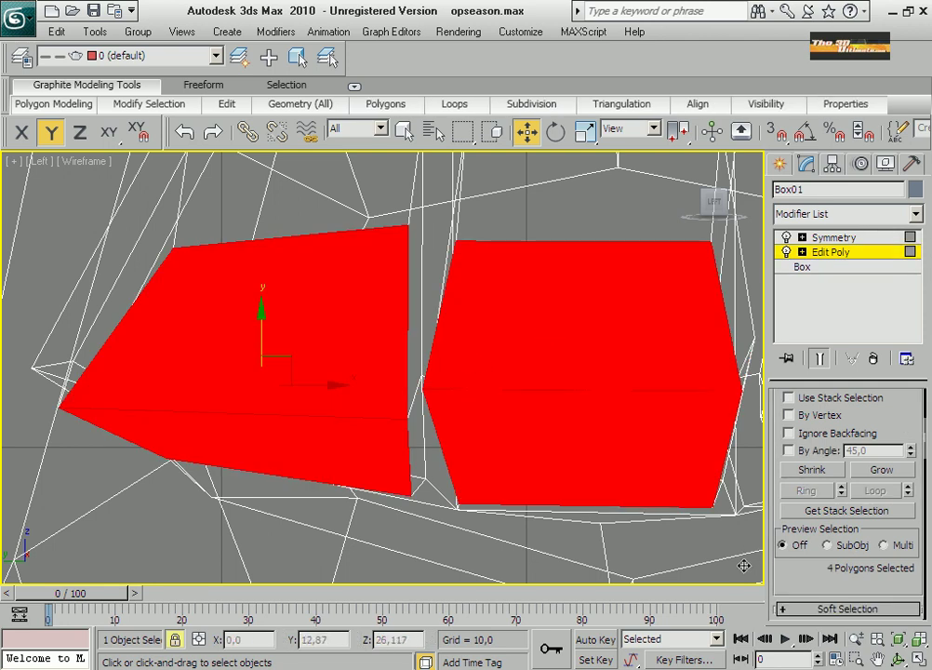
Push the finger end faces further out to the left in the Top view.
key(t)
key(z)
key(ctrl+w)
mouse_move(395, 540)
mouse_down()
mouse_move(336, 360)
mouse_move(312, 341)
mouse_up()
right_click(336, 360)
click(364, 416)
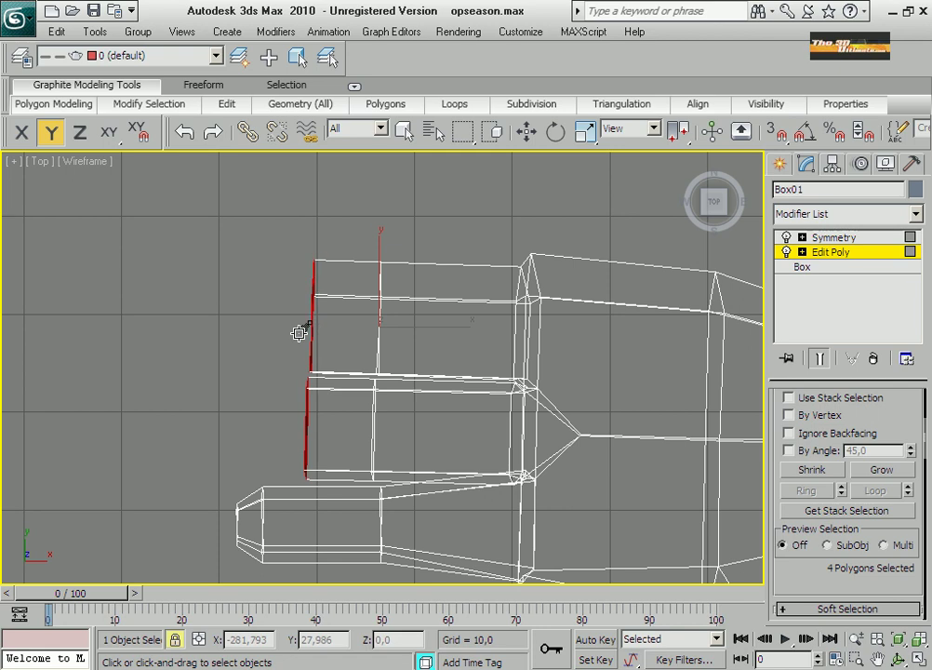
Squash the finger faces along X, then set up vertex-level moving in the Top view.
key(F5)
drag(266, 295, 535, 162)
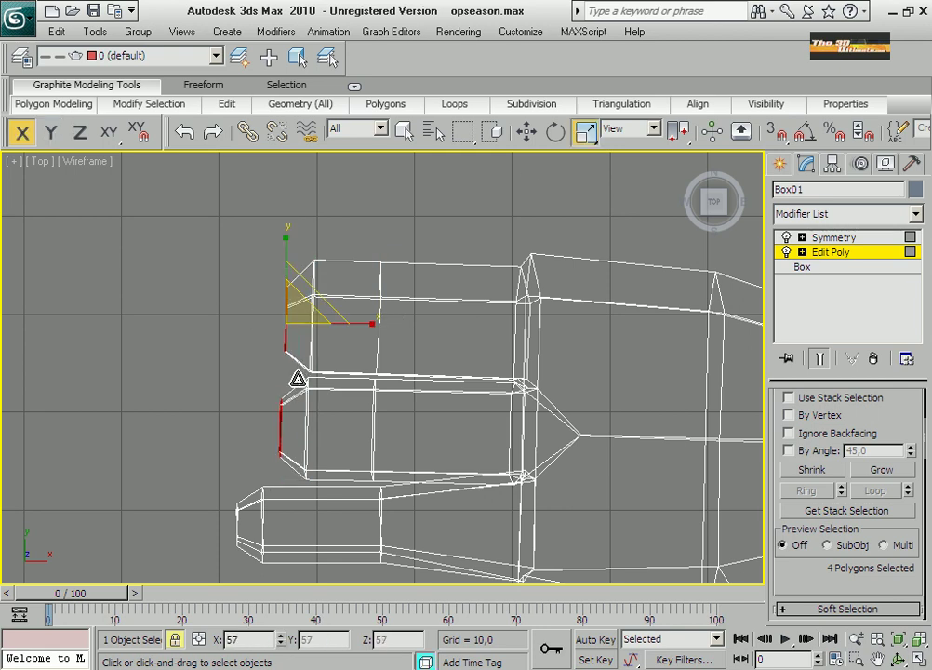
key(1)
key(F8)
key(bracketleft)
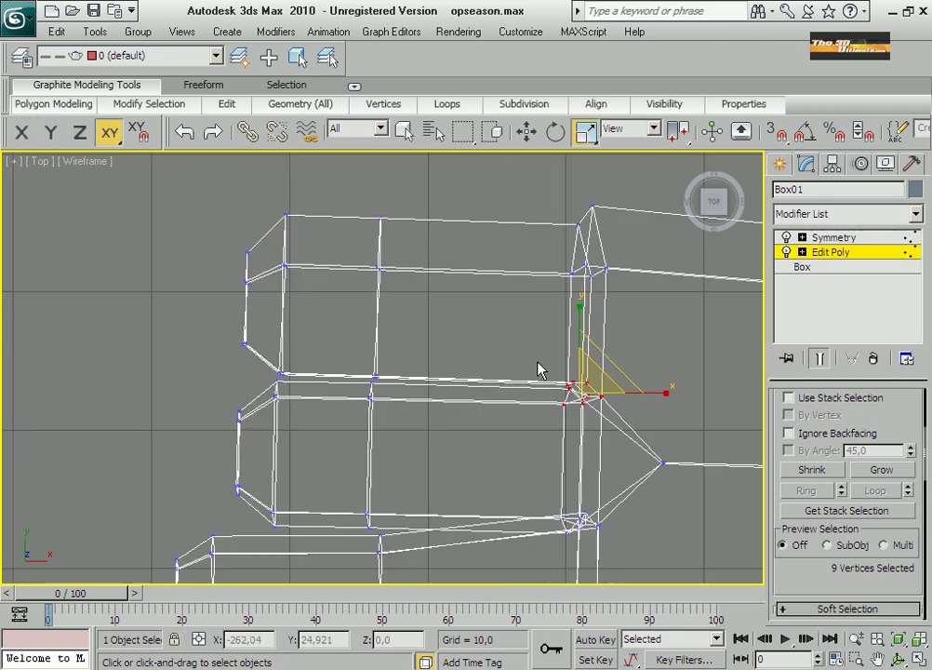
key(w)
key(F6)
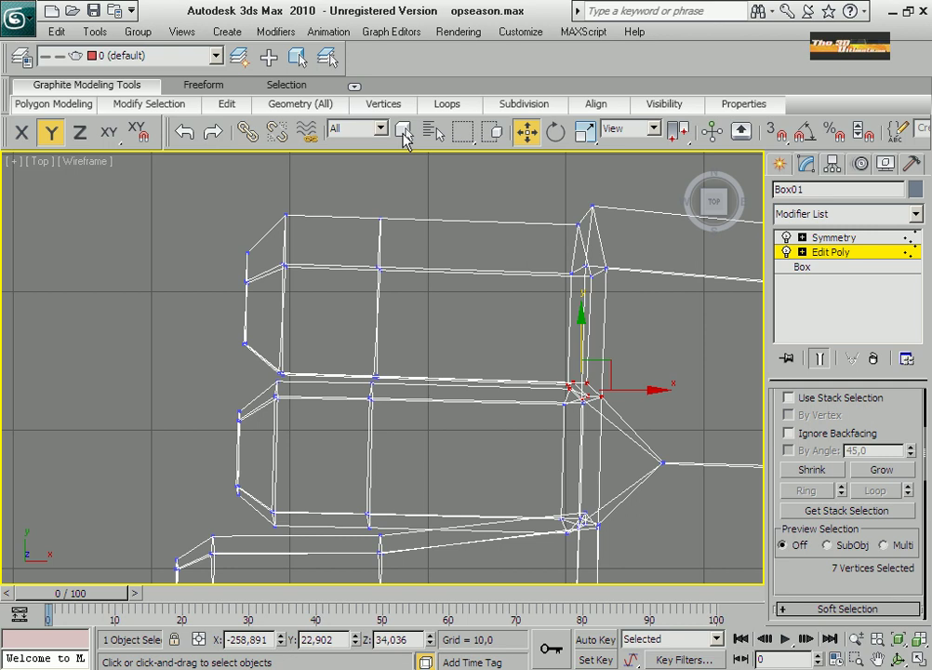
click(403, 131)
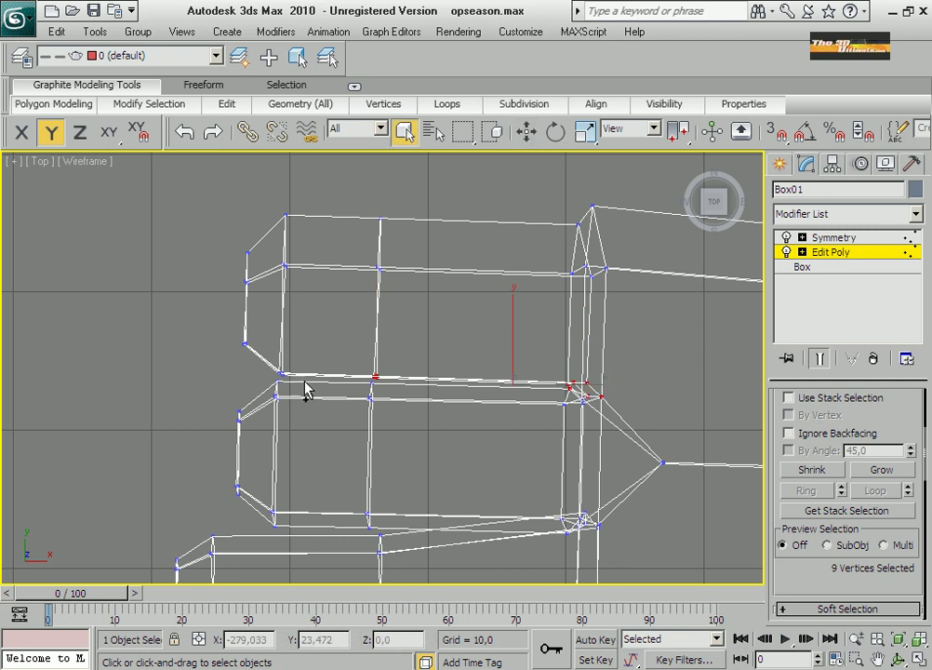
key(w)
key(F8)
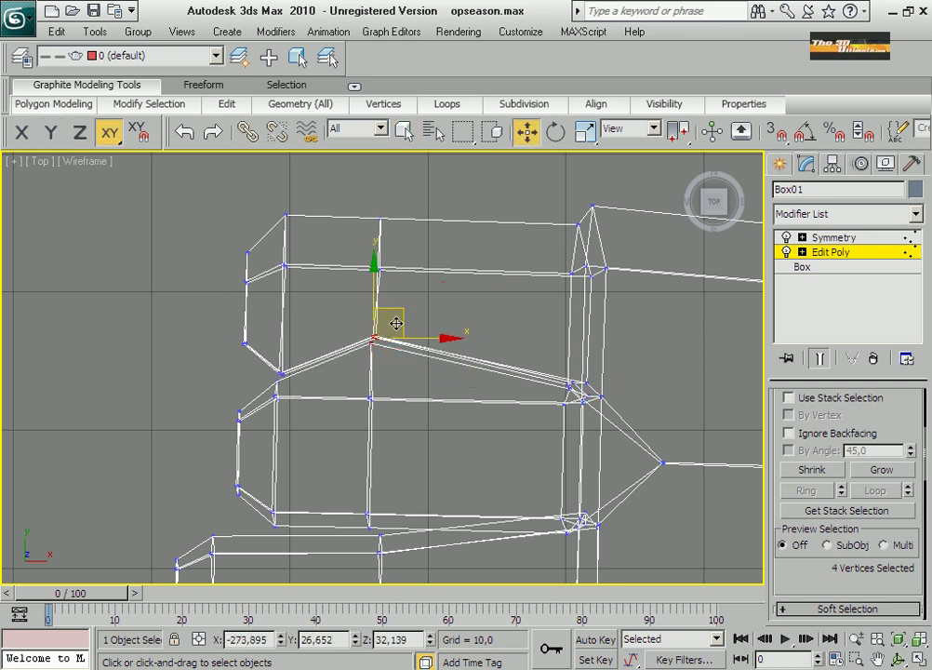
scroll(386, 414, up, 5)
scroll(388, 217, down, 3)
Select the finger's inner-corner and base vertices, then the middle finger's vertices.
drag(160, 354, 196, 385)
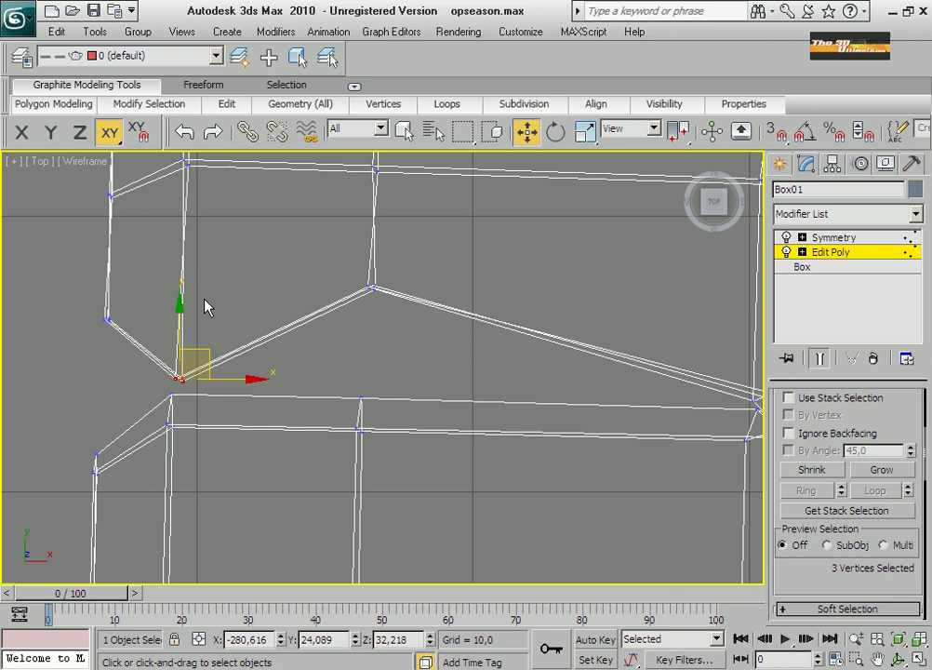
scroll(214, 343, down, 4)
scroll(691, 396, up, 2)
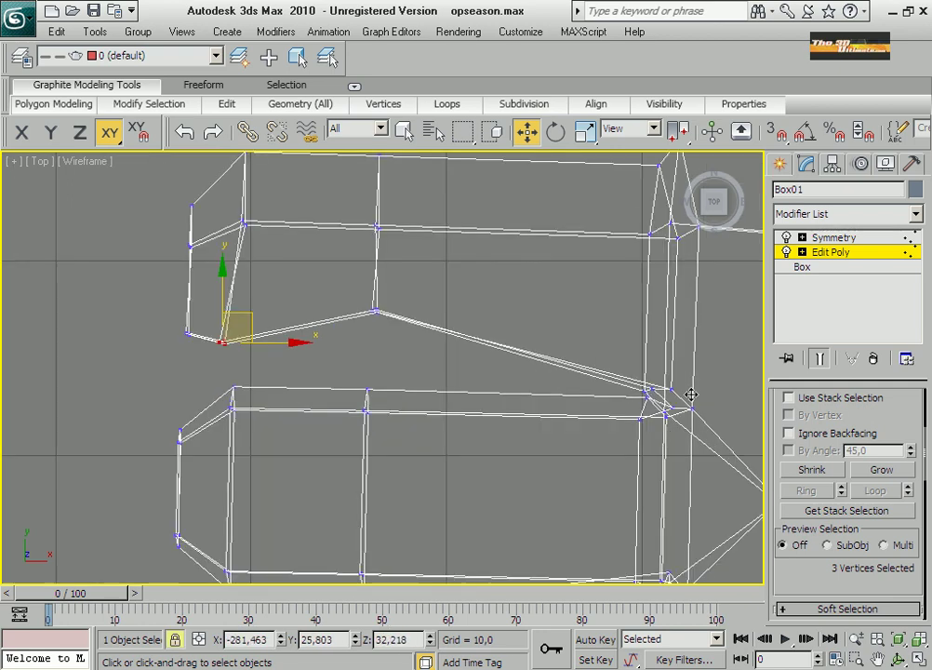
scroll(503, 442, up, 4)
scroll(400, 428, up, 2)
drag(367, 380, 475, 410)
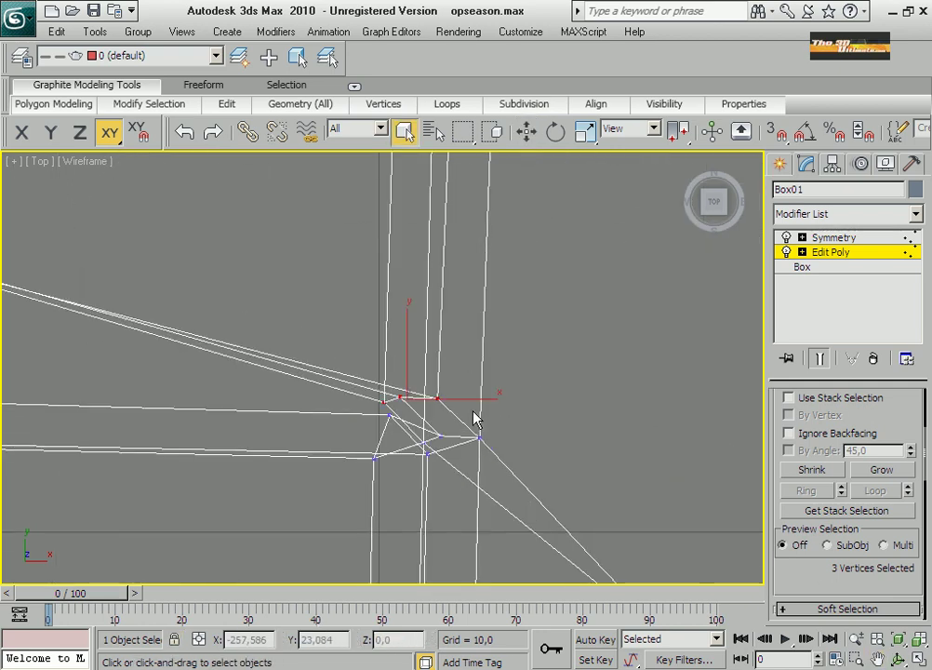
middle_drag(425, 370, 413, 291)
scroll(407, 323, down, 3)
mouse_move(116, 332)
mouse_down()
mouse_move(168, 362)
mouse_move(272, 395)
mouse_up()
Move the middle finger's vertices along its length and shorten the top finger.
key(F6)
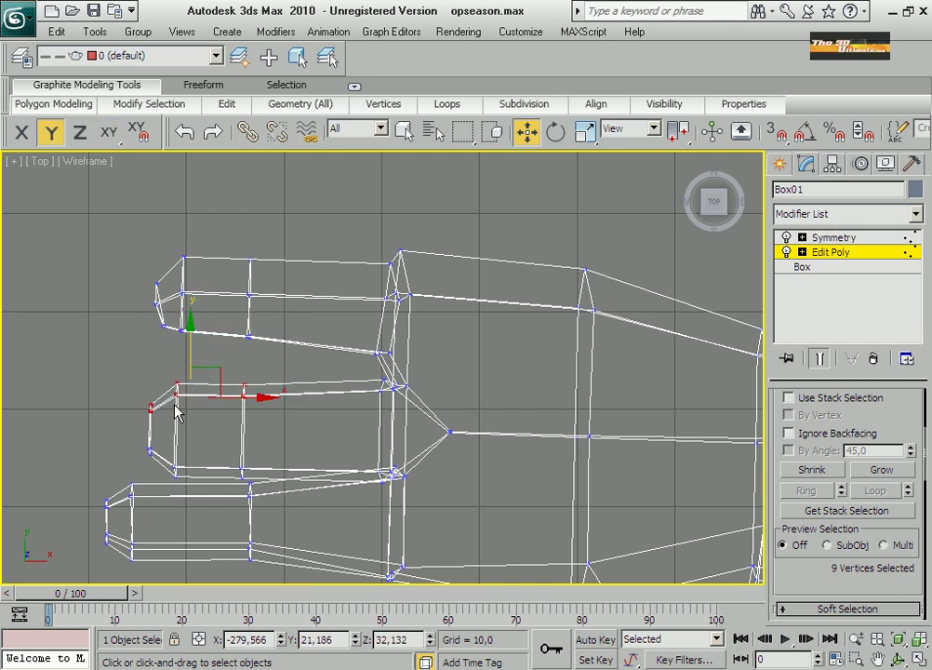
scroll(383, 371, up, 4)
middle_drag(426, 539, 426, 447)
scroll(426, 447, down, 2)
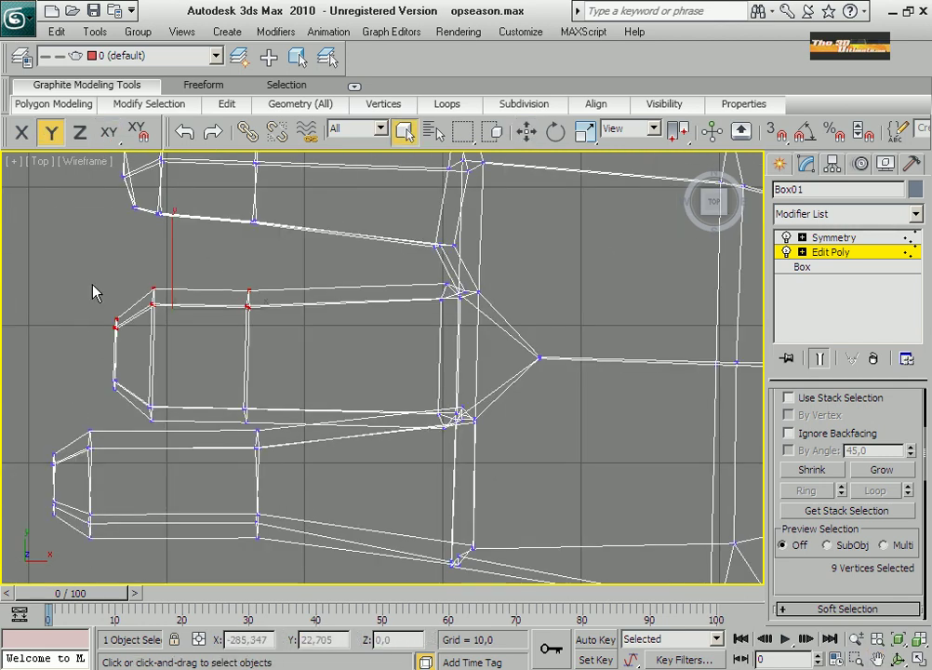
click(527, 132)
scroll(192, 359, down, 3)
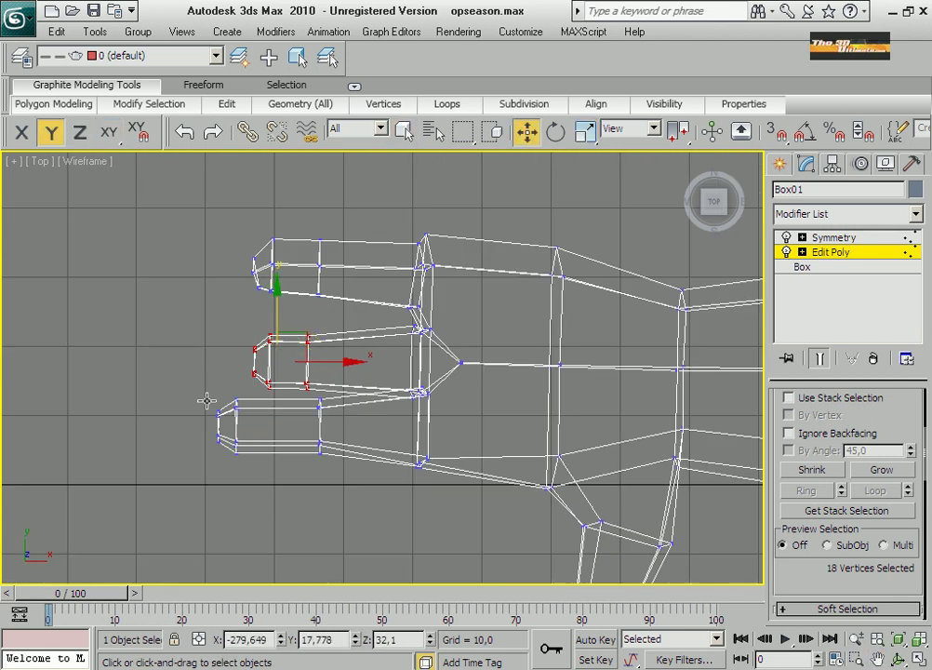
drag(269, 427, 298, 427)
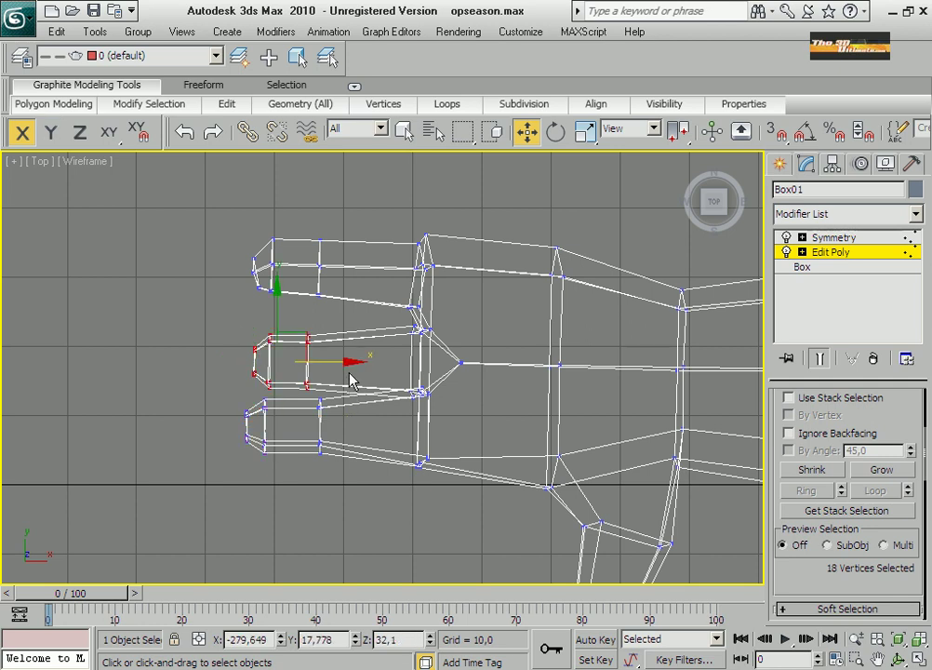
key(ctrl+z)
mouse_move(241, 236)
mouse_down()
mouse_move(348, 303)
mouse_move(404, 226)
mouse_up()
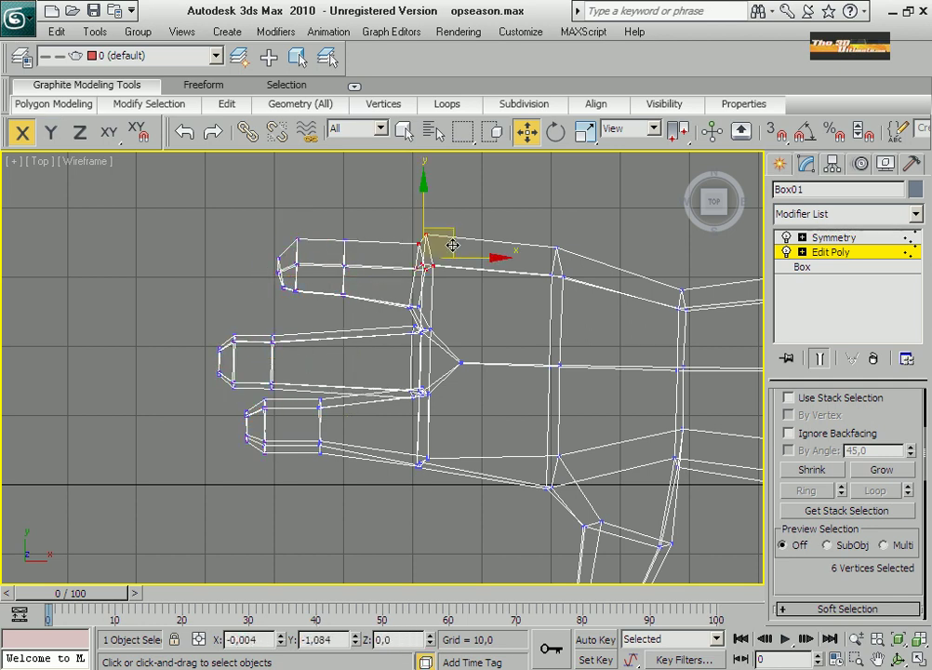
Select all the fingertip vertices and pan to see the whole arm.
drag(267, 226, 368, 300)
key(F8)
scroll(338, 298, down, 5)
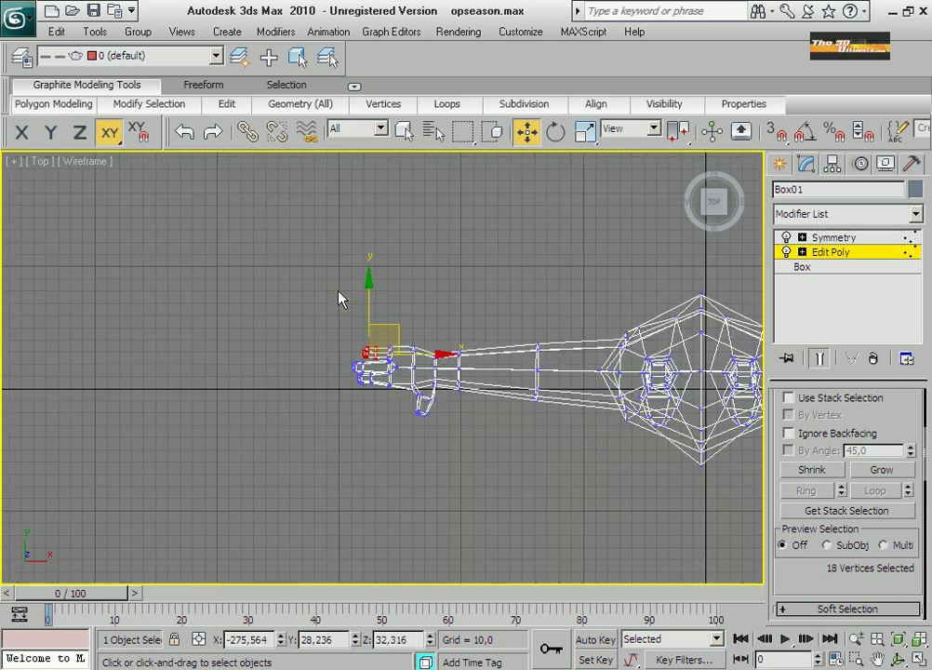
click(339, 298)
middle_drag(630, 440, 477, 440)
Extrude the polygons on top of the body upward to start the head.
key(alt+w)
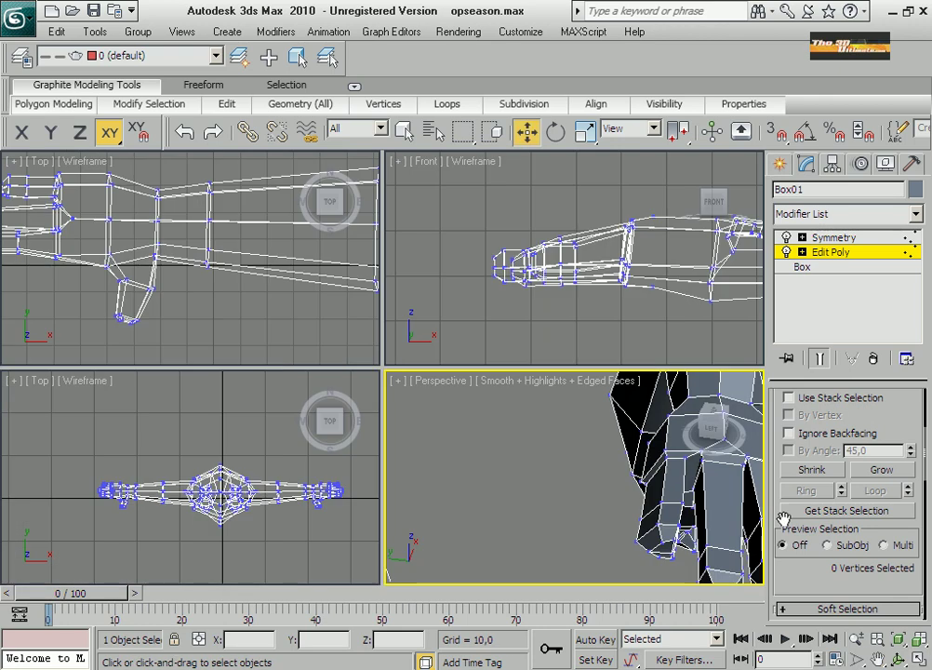
scroll(595, 476, up, 3)
key(alt+w)
scroll(476, 422, down, 5)
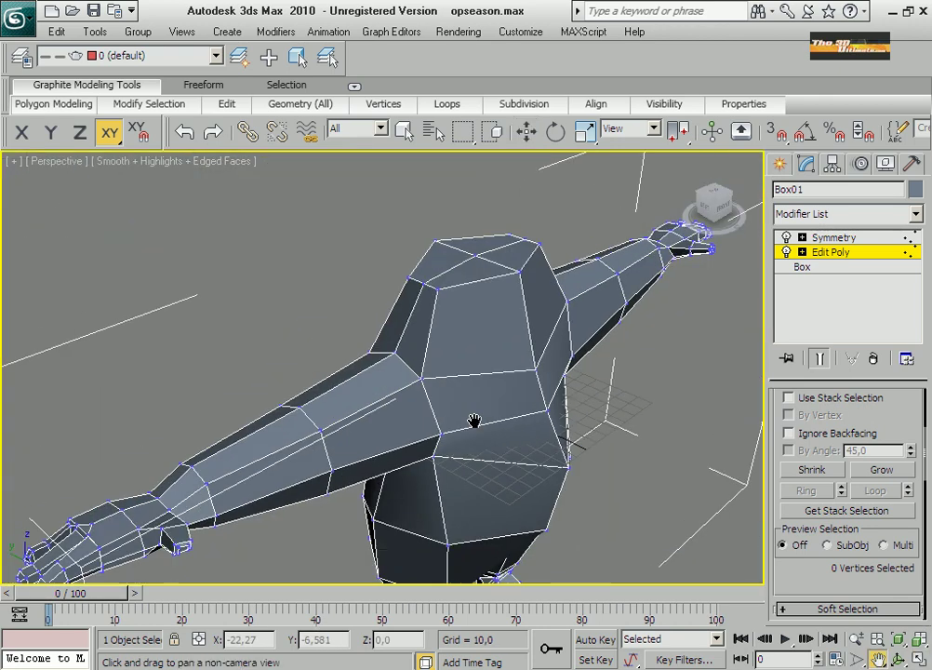
alt+middle_drag(476, 422, 465, 447)
scroll(450, 467, up, 4)
key(4)
click(419, 437)
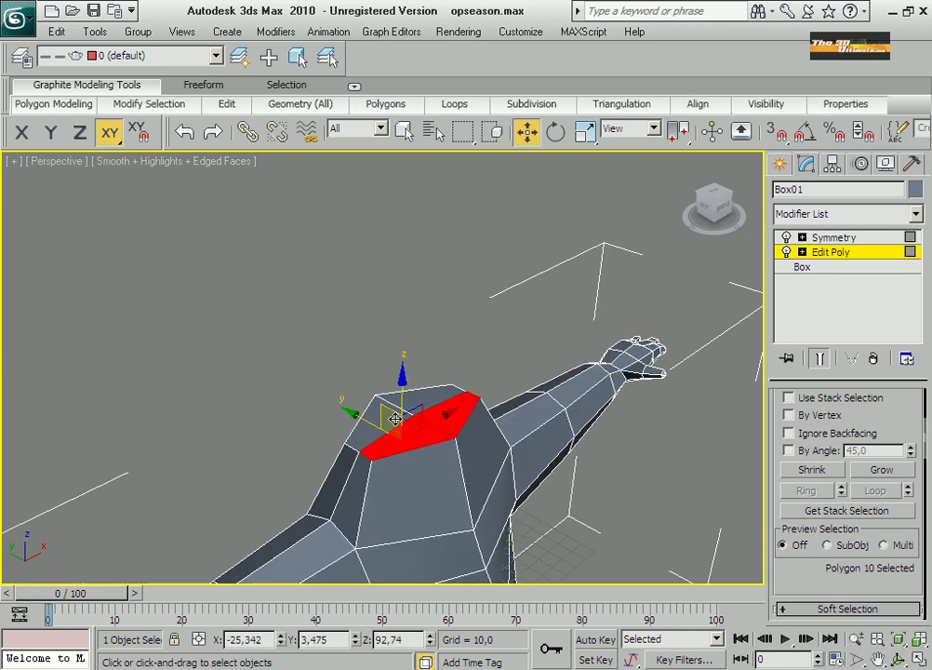
ctrl+click(423, 405)
right_click(380, 535)
click(302, 584)
drag(410, 409, 400, 354)
Scale the extruded top narrower, then extrude it upward twice more.
click(587, 130)
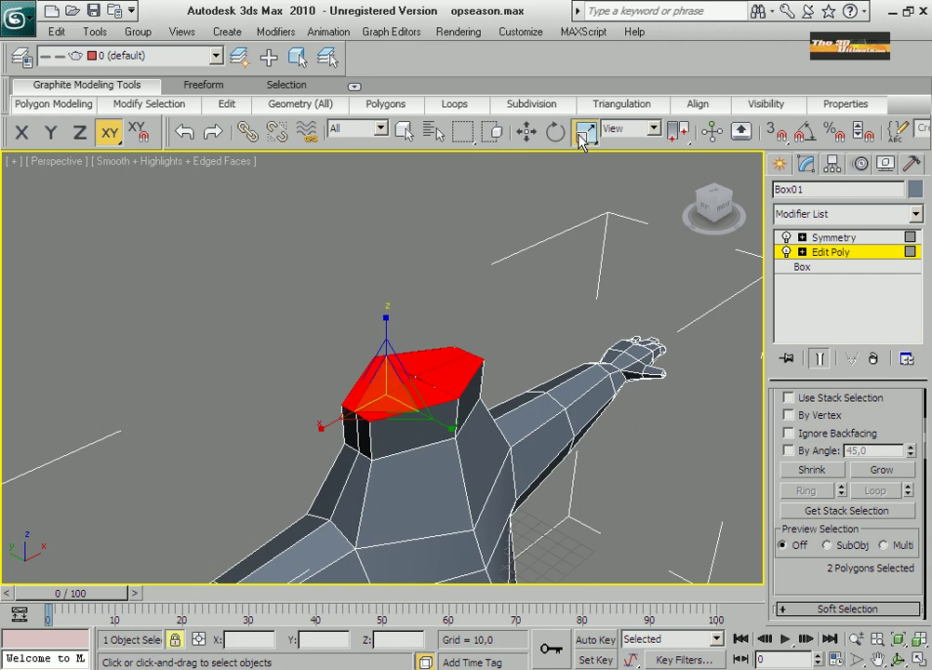
drag(367, 395, 344, 416)
click(527, 131)
right_click(414, 389)
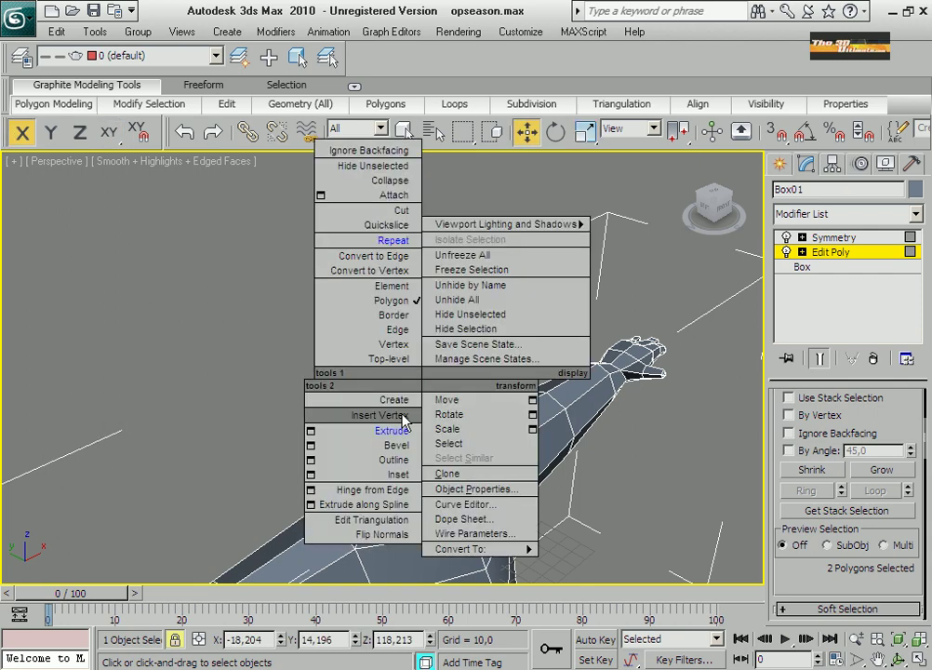
click(386, 430)
drag(419, 377, 423, 182)
right_click(448, 326)
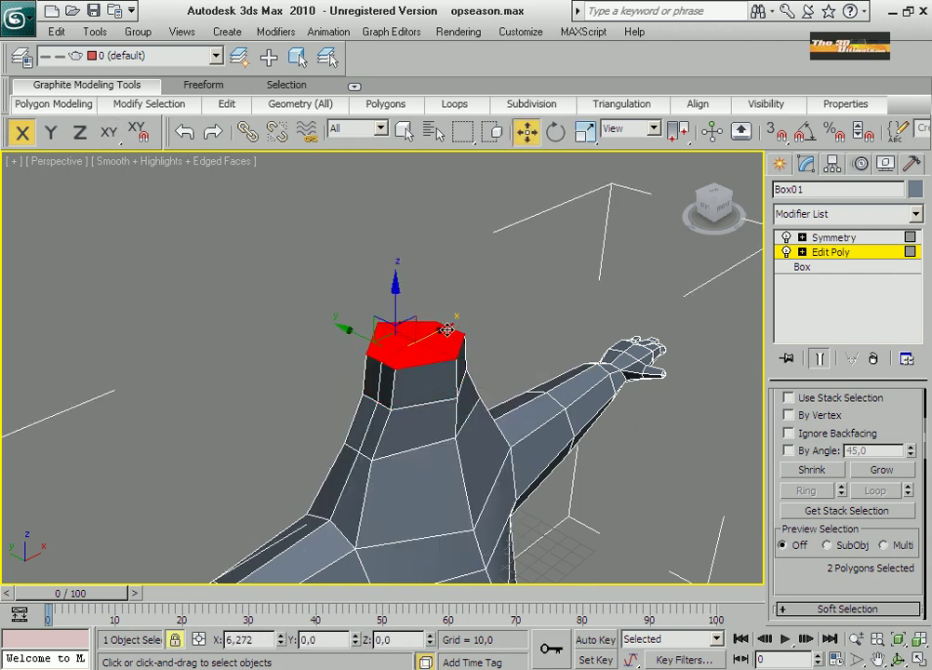
right_click(410, 340)
click(328, 387)
drag(419, 326, 418, 249)
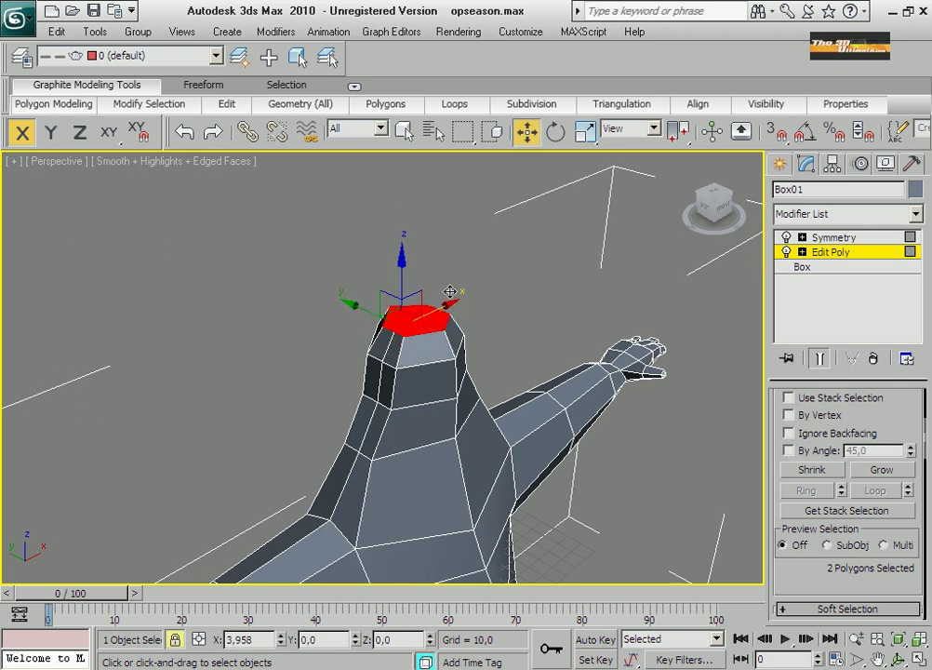
Maximize the Left view zoomed and panned onto the head top, in Vertex mode.
click(921, 658)
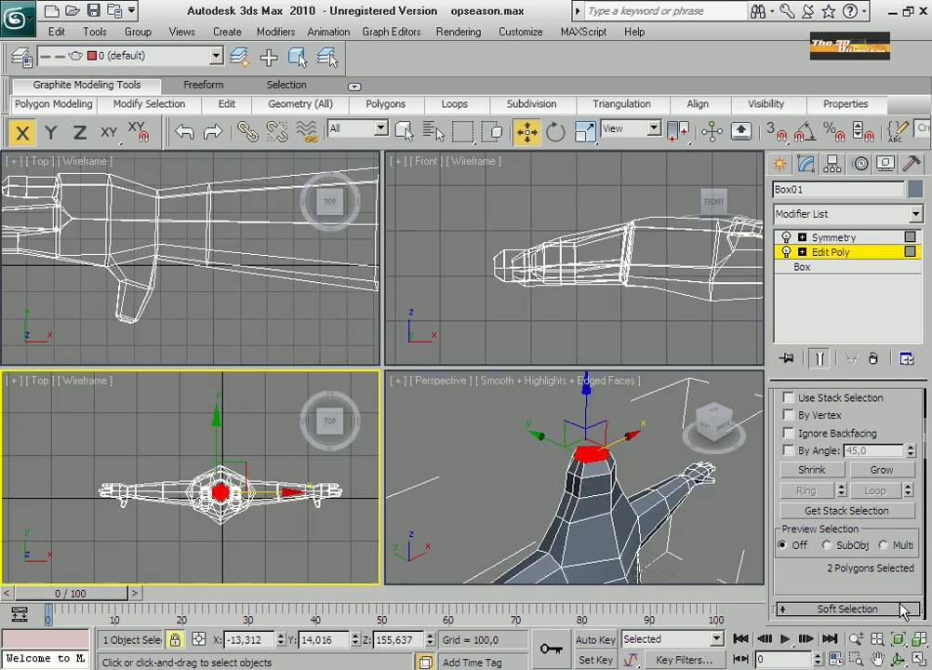
key(alt+w)
key(l)
click(855, 639)
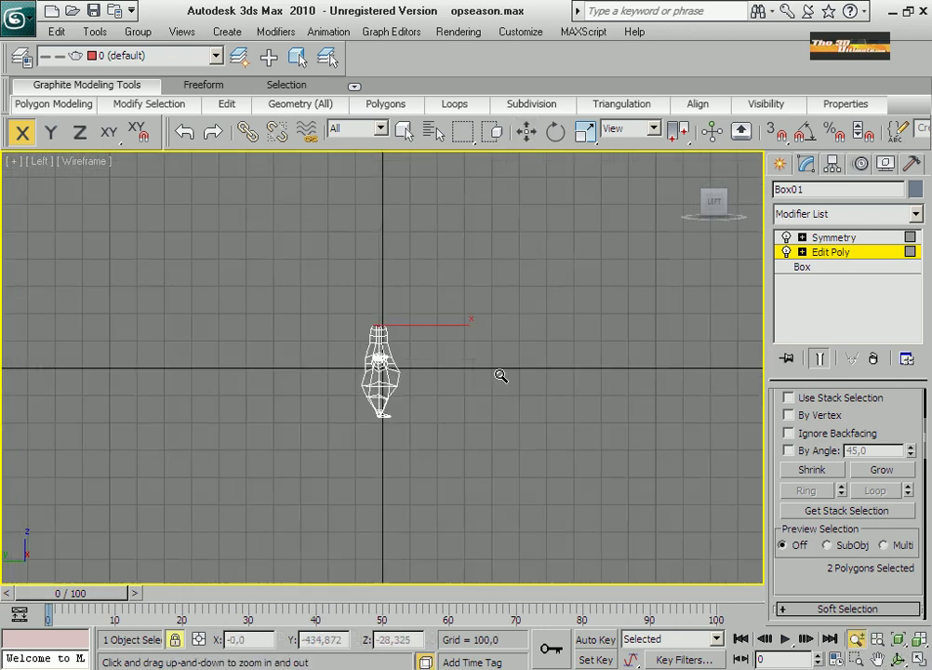
drag(500, 375, 500, 233)
click(878, 659)
drag(517, 482, 427, 545)
scroll(427, 545, down, 2)
key(w)
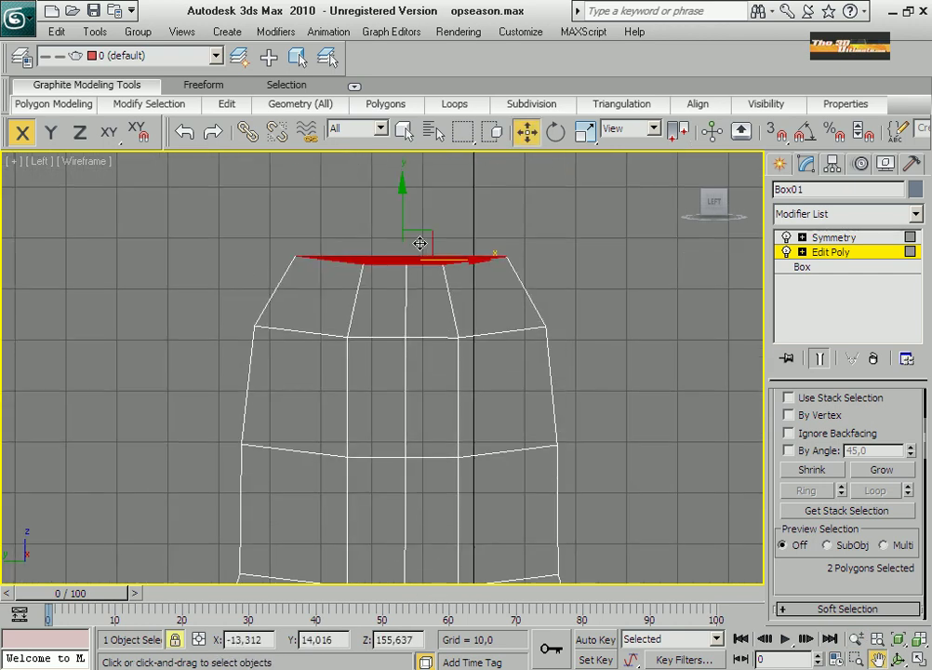
scroll(364, 379, down, 4)
key(1)
scroll(297, 415, down, 2)
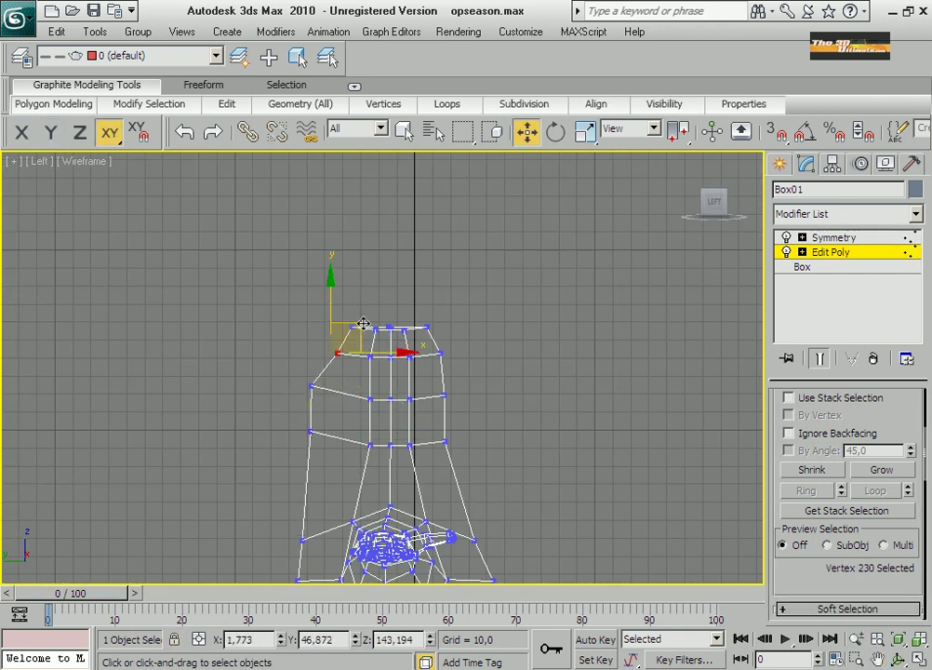
Select the front polygons of the head in the perspective view.
key(4)
click(426, 384)
key(alt+w)
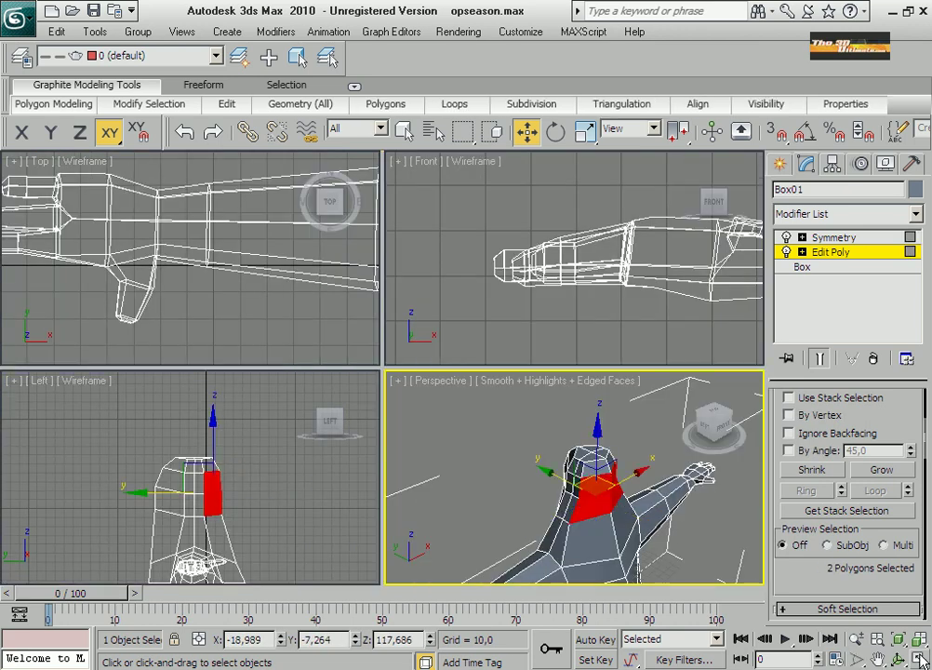
key(alt+w)
scroll(430, 391, up, 4)
scroll(422, 407, down, 5)
alt+click(396, 355)
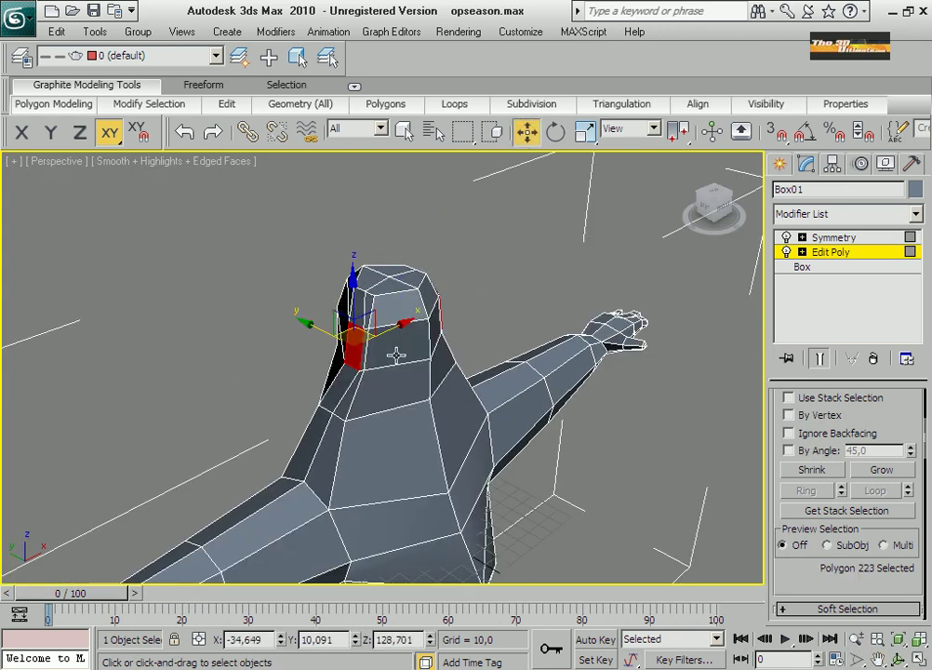
alt+middle_drag(396, 355, 418, 391)
ctrl+click(414, 391)
alt+click(418, 391)
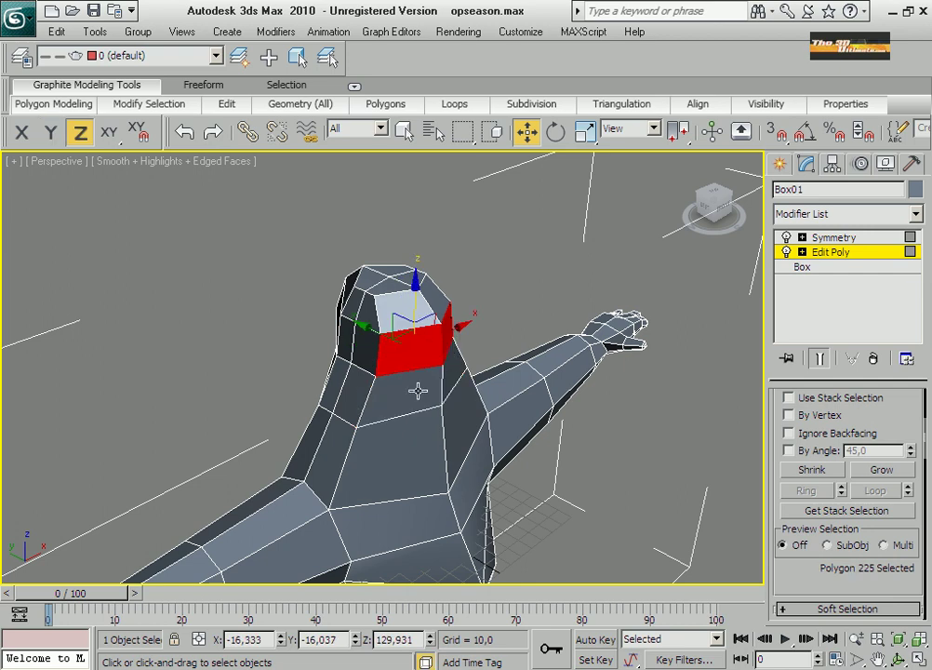
Pull the front faces forward into a muzzle after undoing a first extrusion.
right_click(418, 391)
click(387, 395)
drag(419, 372, 437, 409)
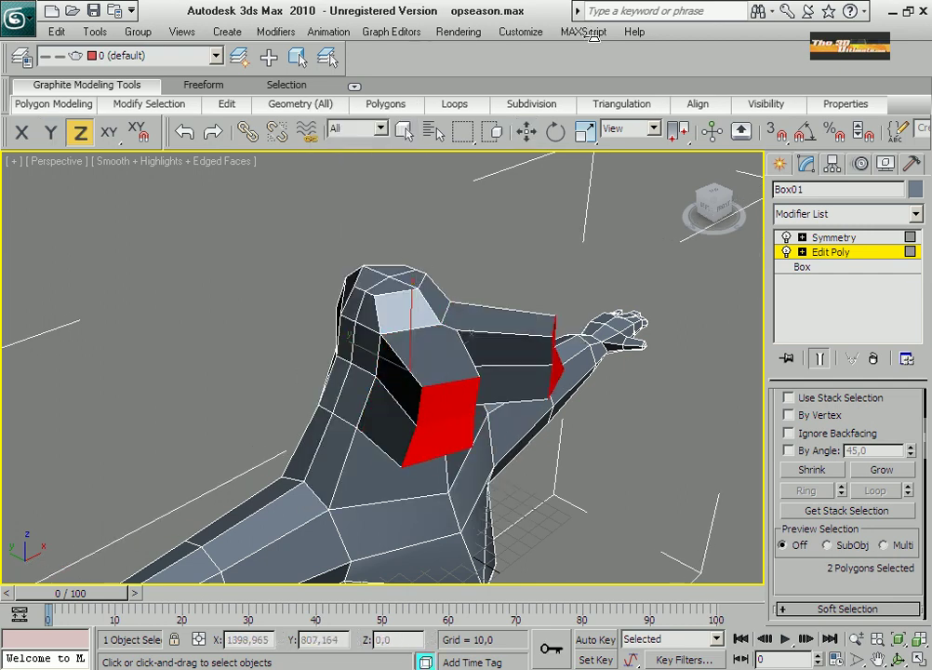
key(ctrl+z)
right_click(411, 368)
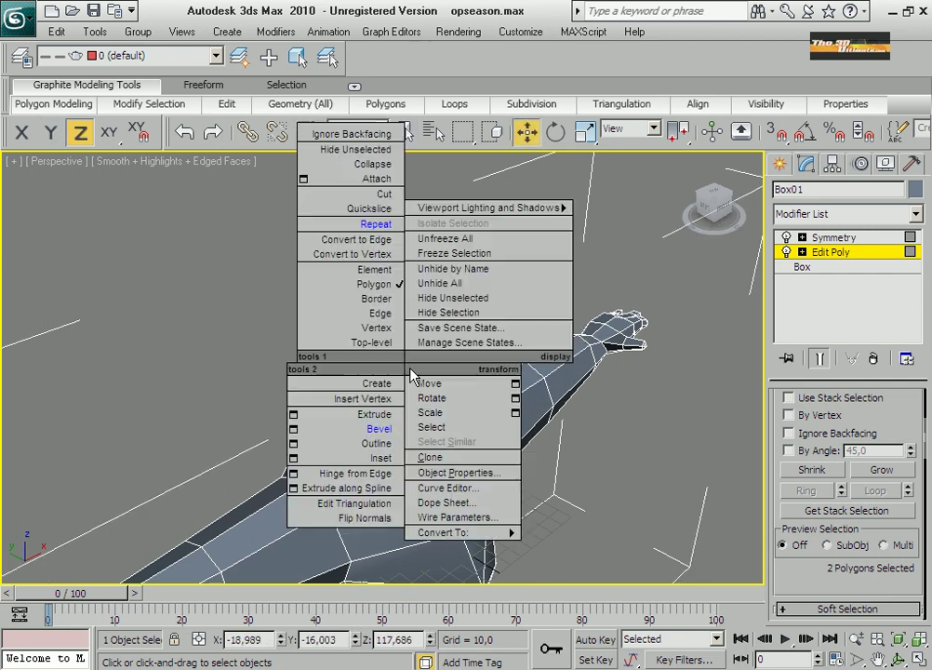
click(427, 374)
drag(383, 360, 447, 403)
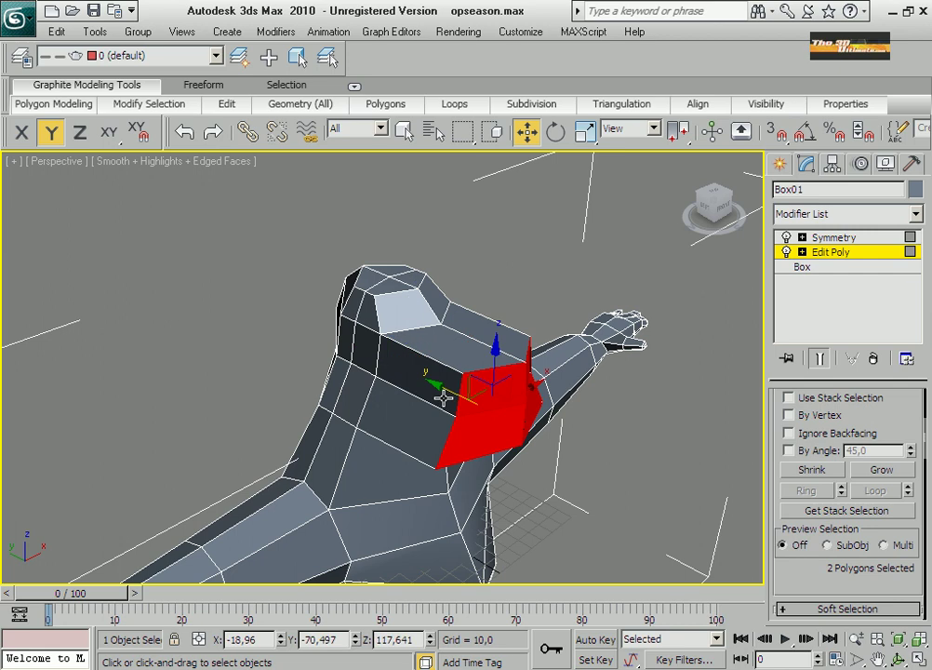
In a maximized Front view, widen the muzzle's middle vertices and raise its upper ones.
key(alt+w)
right_click(645, 323)
key(alt+w)
key(z)
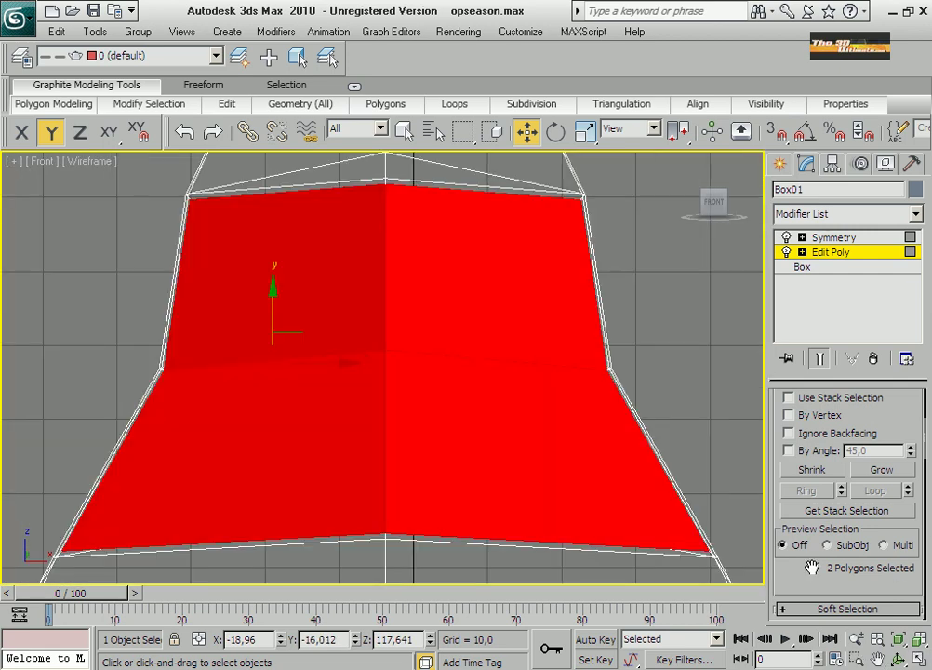
scroll(364, 354, down, 3)
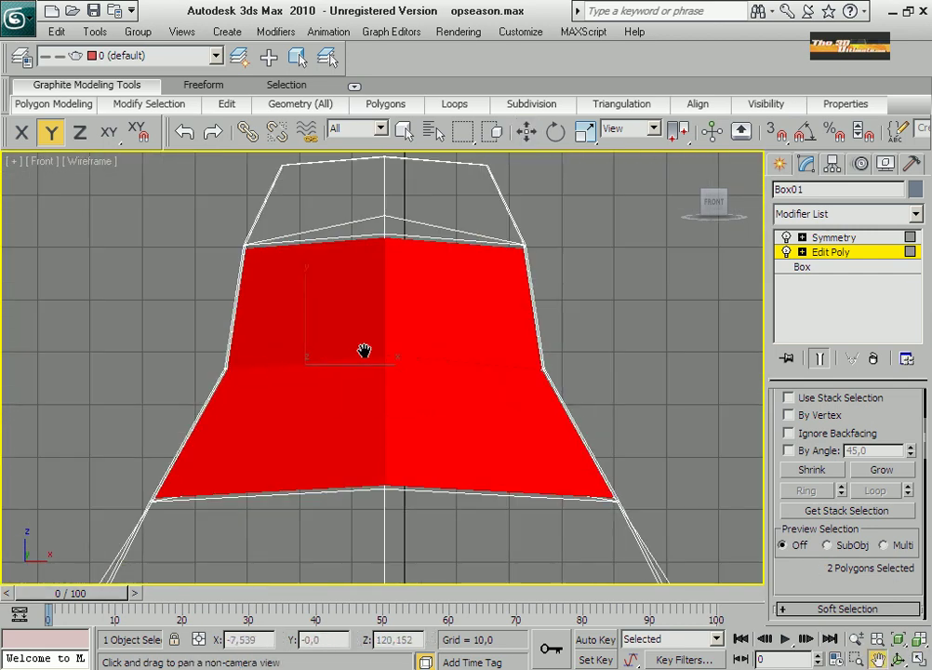
key(1)
key(w)
drag(266, 365, 172, 366)
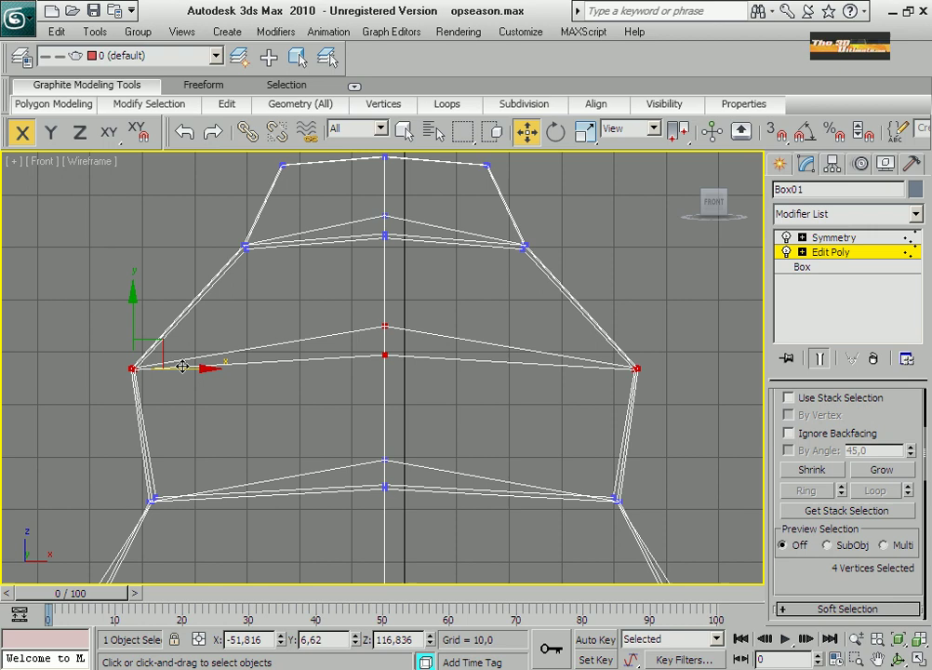
scroll(318, 251, down, 3)
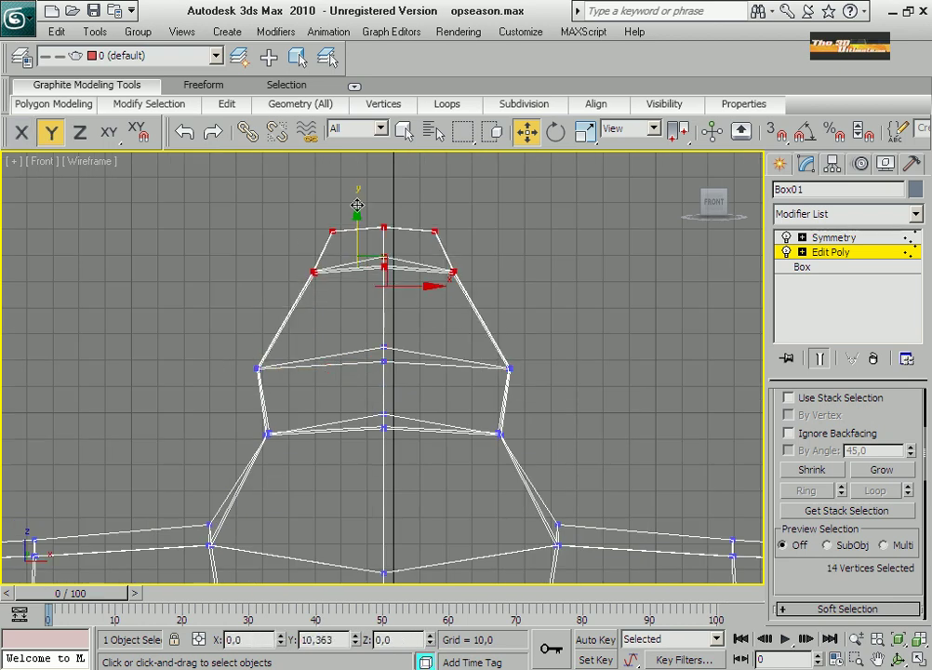
drag(358, 247, 358, 220)
click(363, 335)
key(4)
click(360, 345)
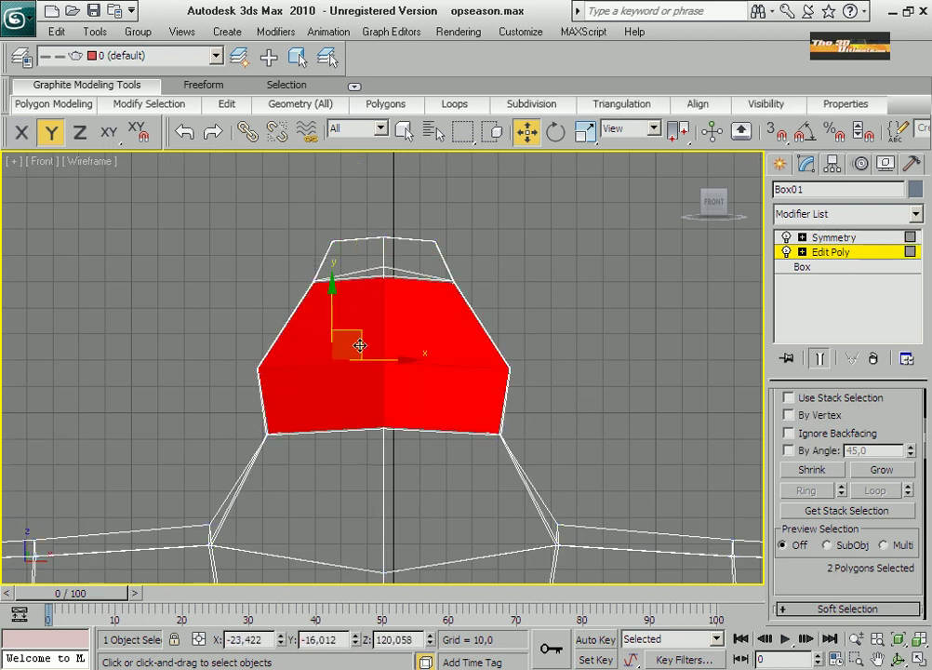
Push the muzzle faces further forward and scale the tip down to about 59%.
right_click(360, 344)
key(ctrl+r)
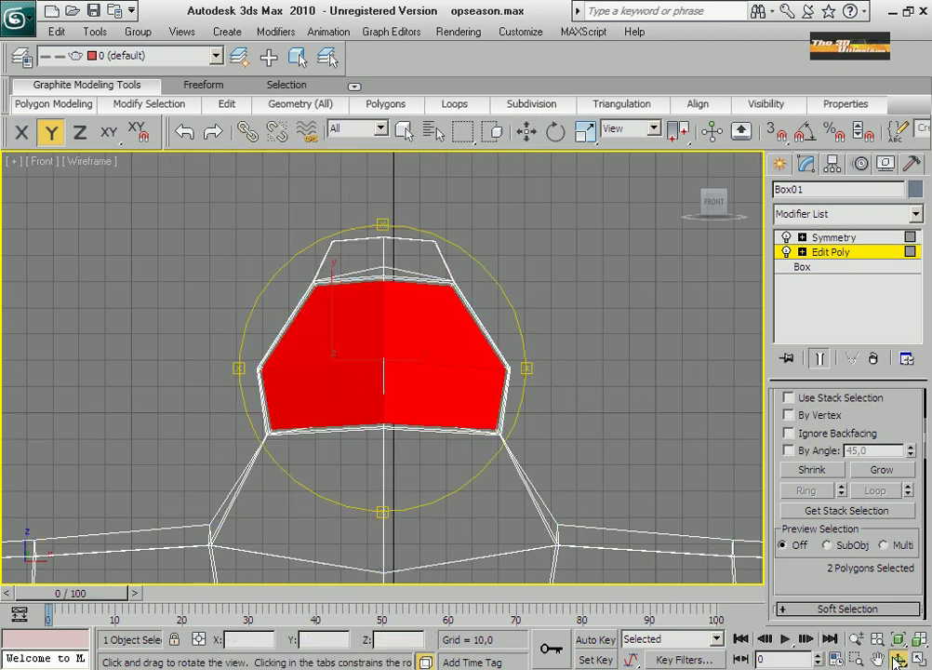
key(alt+w)
right_click(579, 479)
key(w)
drag(605, 484, 688, 536)
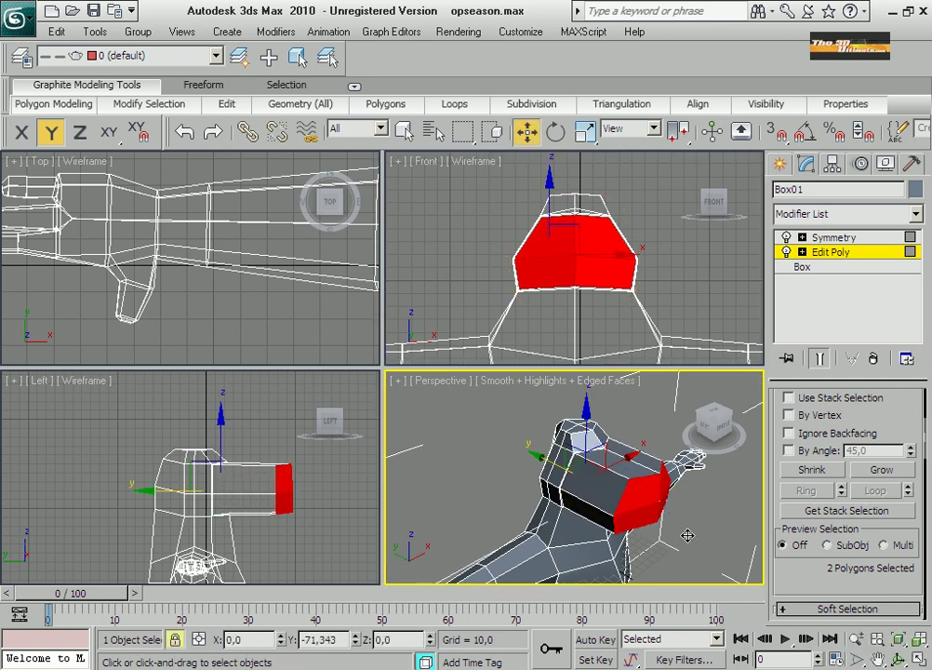
click(585, 131)
drag(645, 508, 643, 570)
Slide the two tip faces together in Front view, then maximize the Left view.
key(w)
right_click(577, 307)
drag(614, 253, 577, 253)
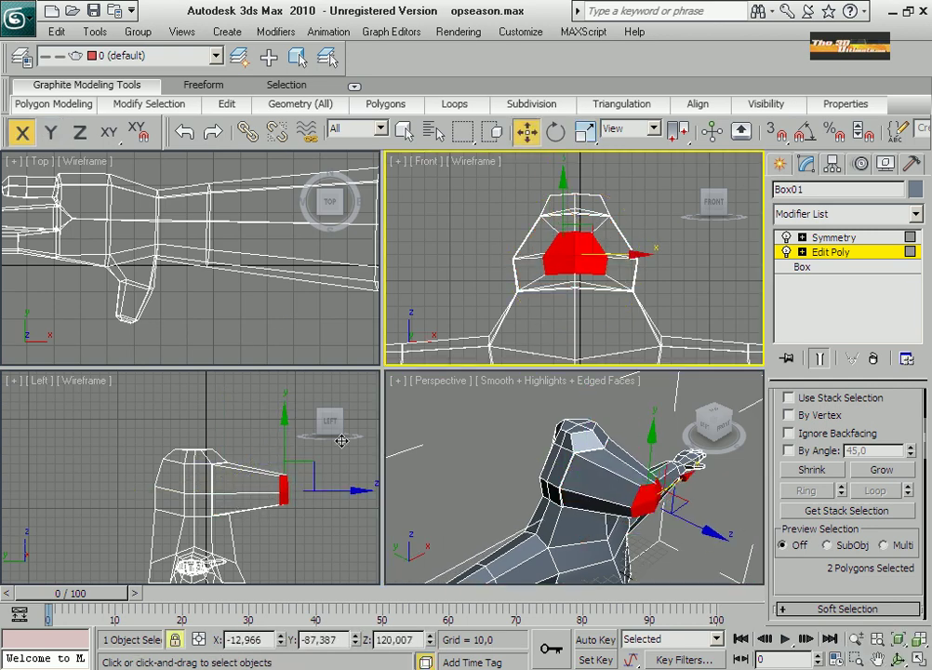
right_click(186, 465)
key(alt+w)
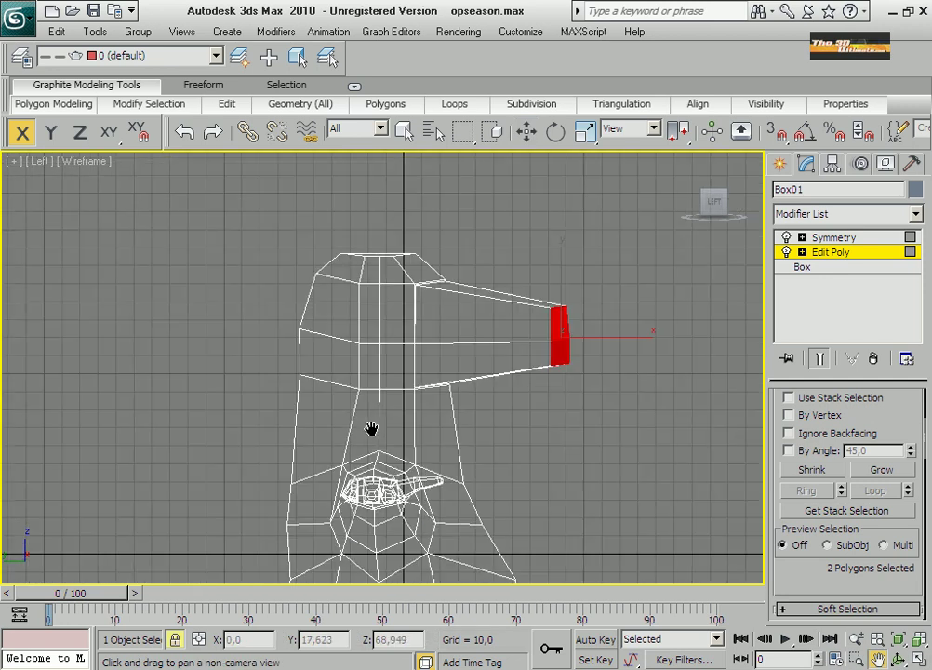
scroll(414, 477, up, 2)
scroll(414, 476, up, 2)
Lower the muzzle's top face in Left view, then undo that stray move.
key(1)
right_click(546, 342)
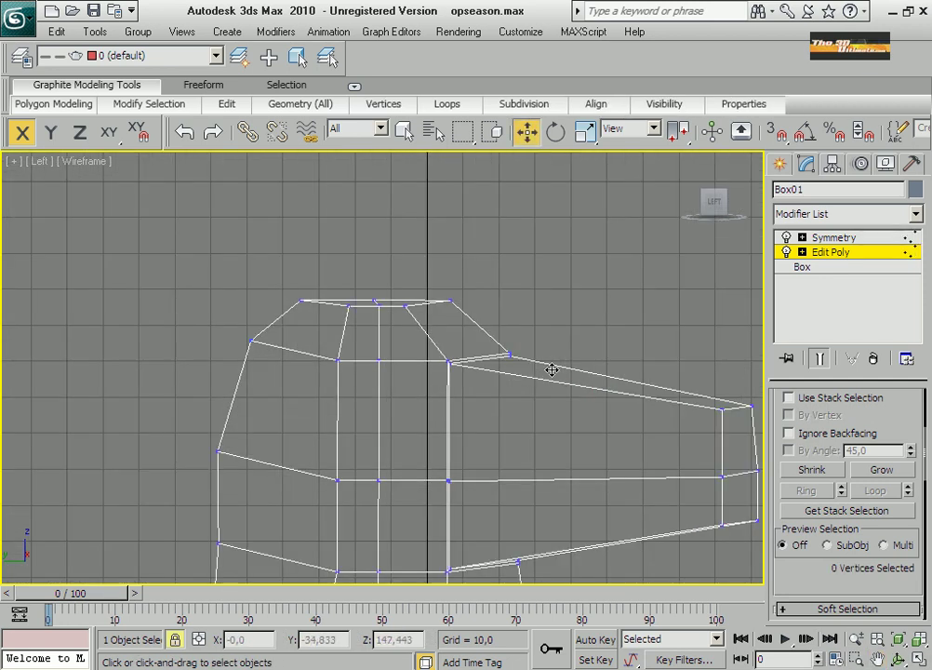
key(4)
drag(609, 312, 610, 357)
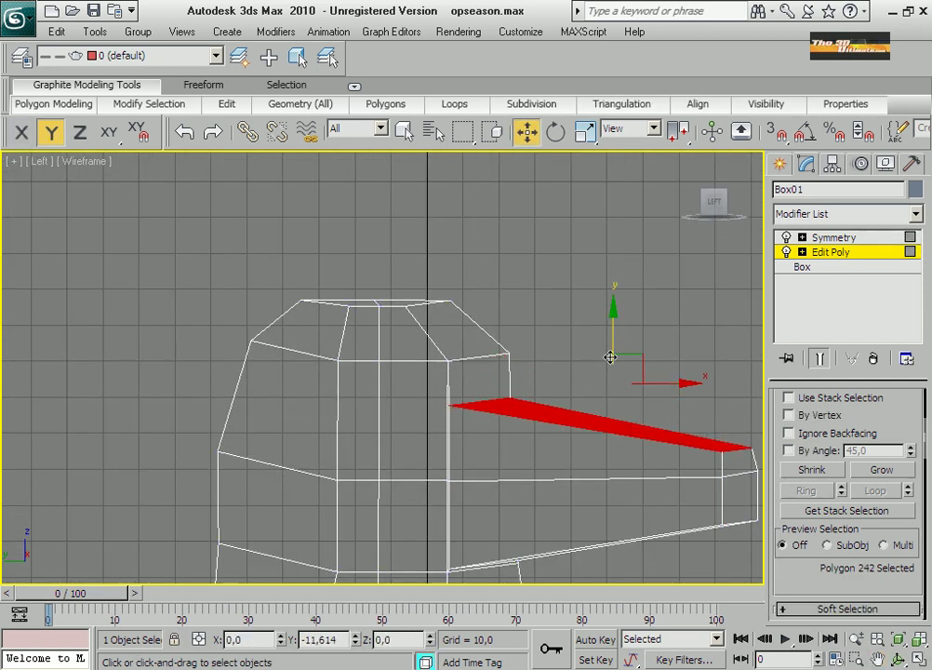
key(ctrl+z)
key(F5)
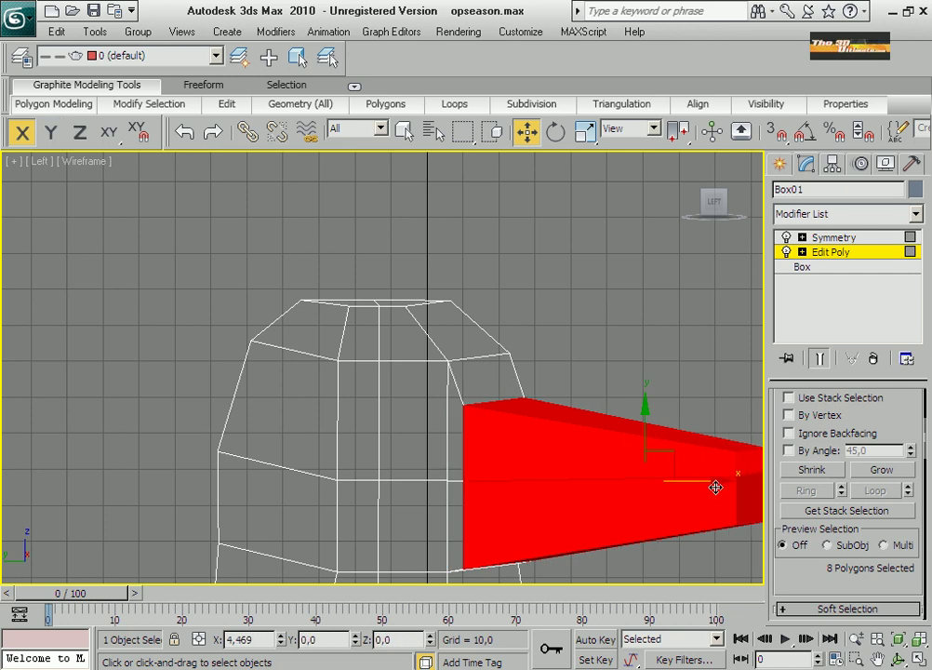
key(ctrl+z)
key(ctrl+z)
click(875, 660)
scroll(470, 422, up, 5)
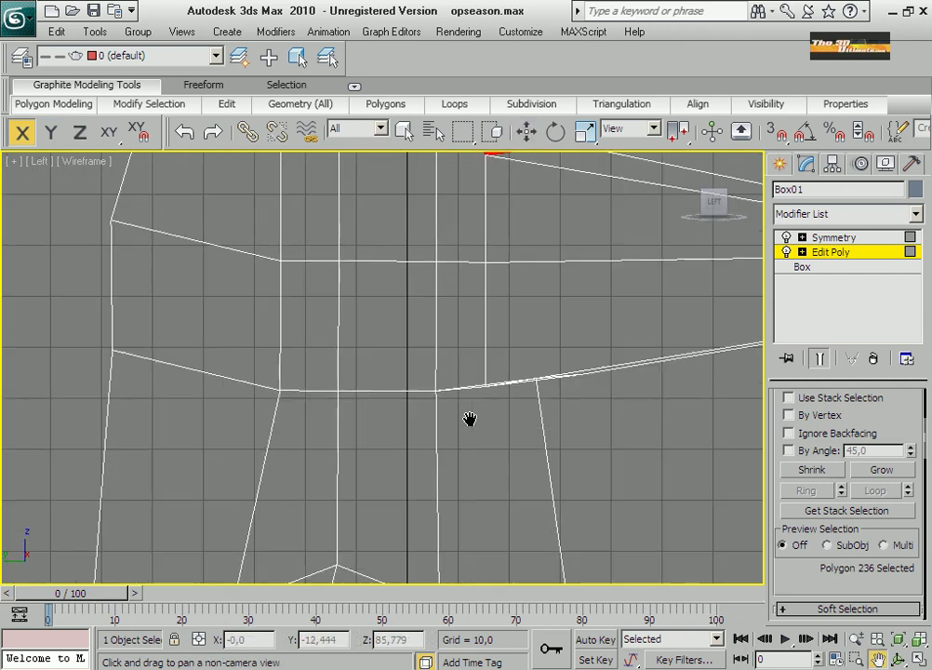
In Left view Vertex mode, box-select the vertices below the muzzle.
key(1)
right_click(526, 349)
key(F8)
scroll(615, 376, down, 2)
scroll(279, 307, down, 3)
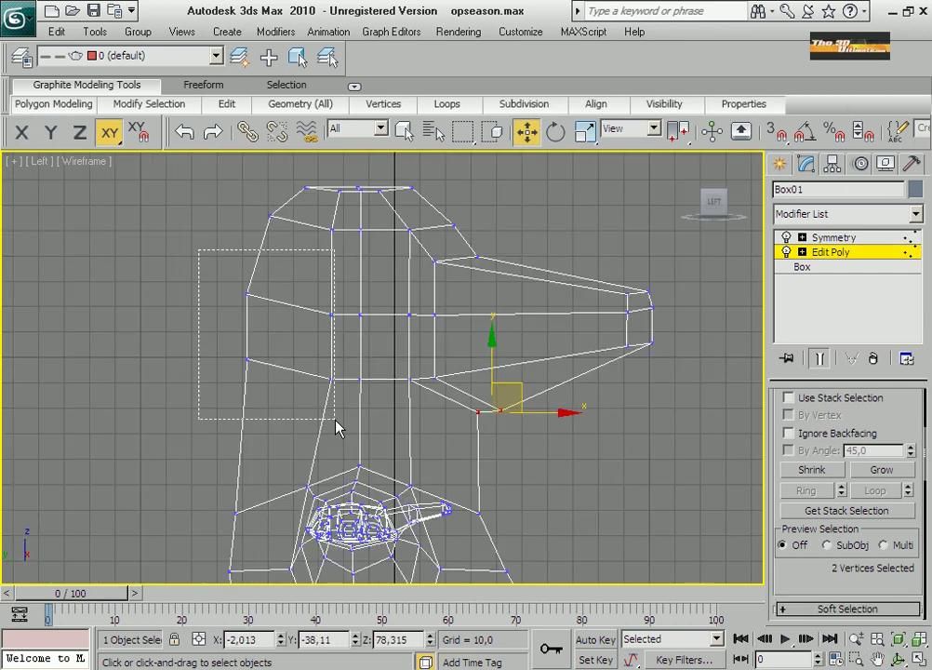
drag(198, 254, 337, 426)
scroll(222, 221, down, 2)
scroll(372, 390, down, 2)
middle_drag(450, 324, 459, 267)
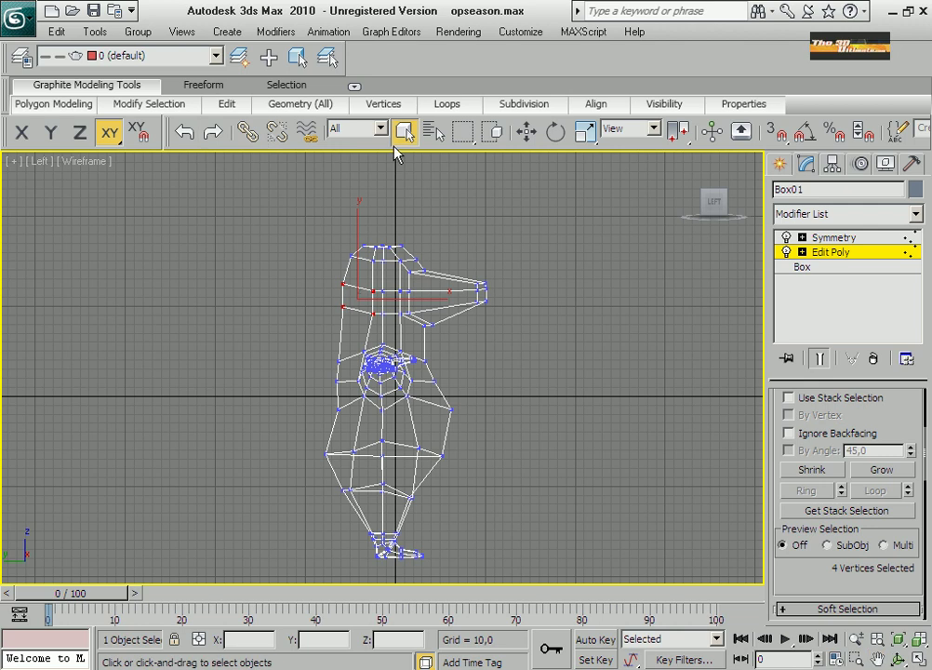
Select the body's back-half vertices and shift them backward along X.
drag(389, 586, 389, 584)
key(w)
key(F5)
drag(428, 385, 400, 385)
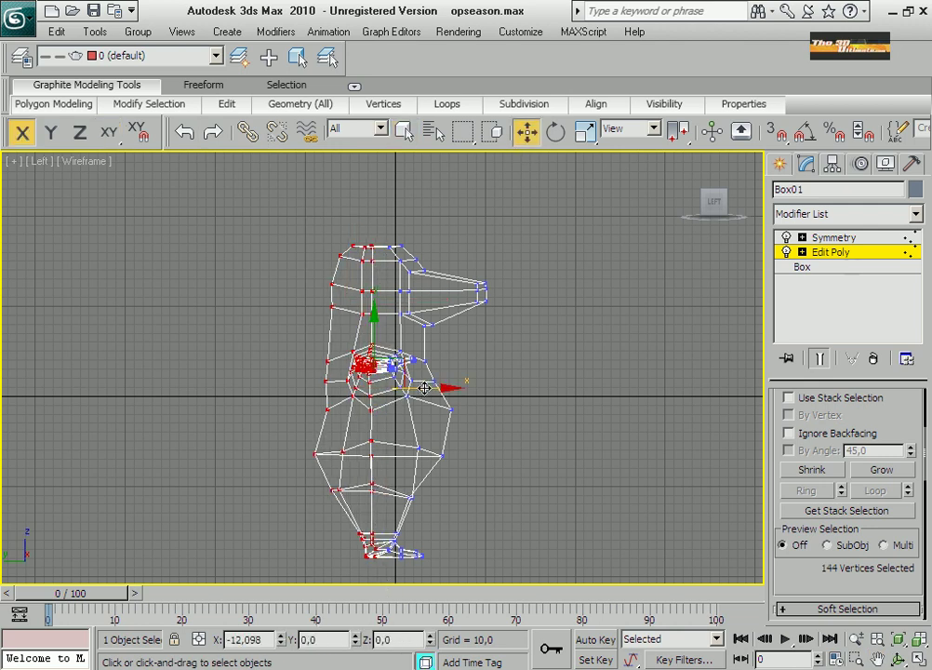
scroll(567, 362, up, 4)
click(553, 381)
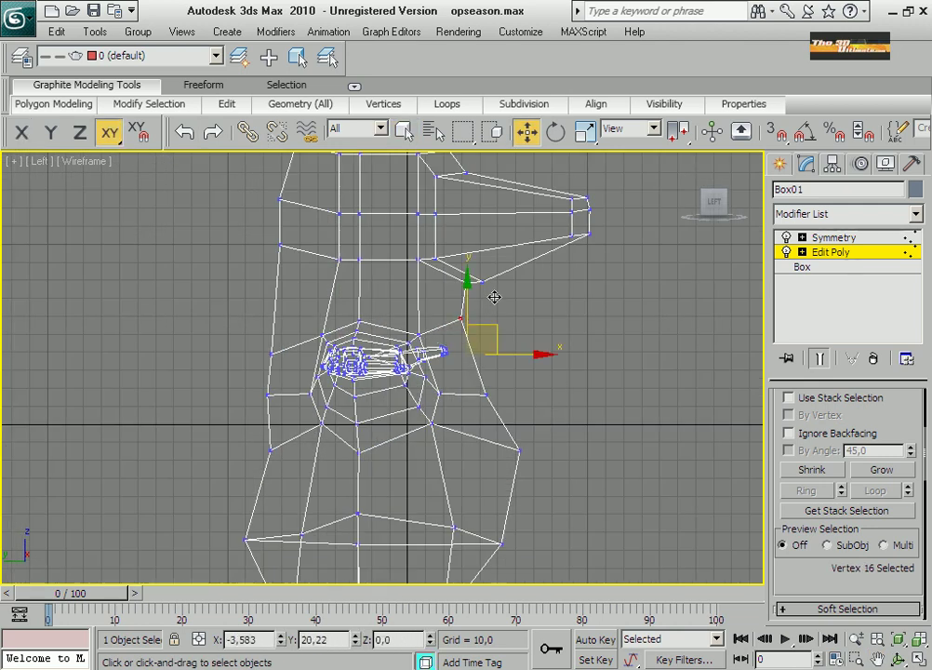
Raise the head's top vertices slightly along Y, then frame the head in perspective.
click(877, 659)
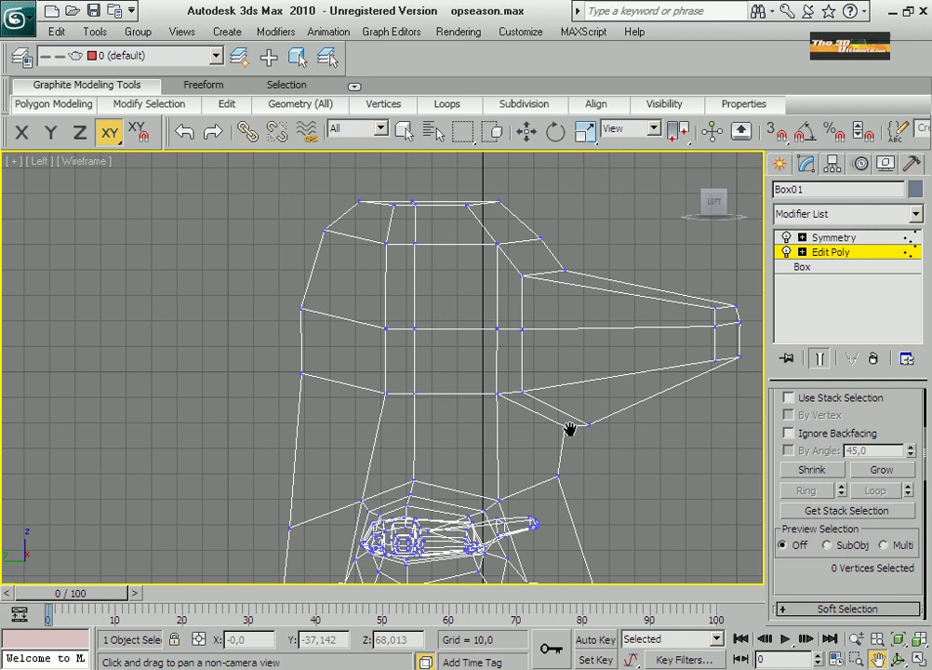
drag(573, 427, 471, 309)
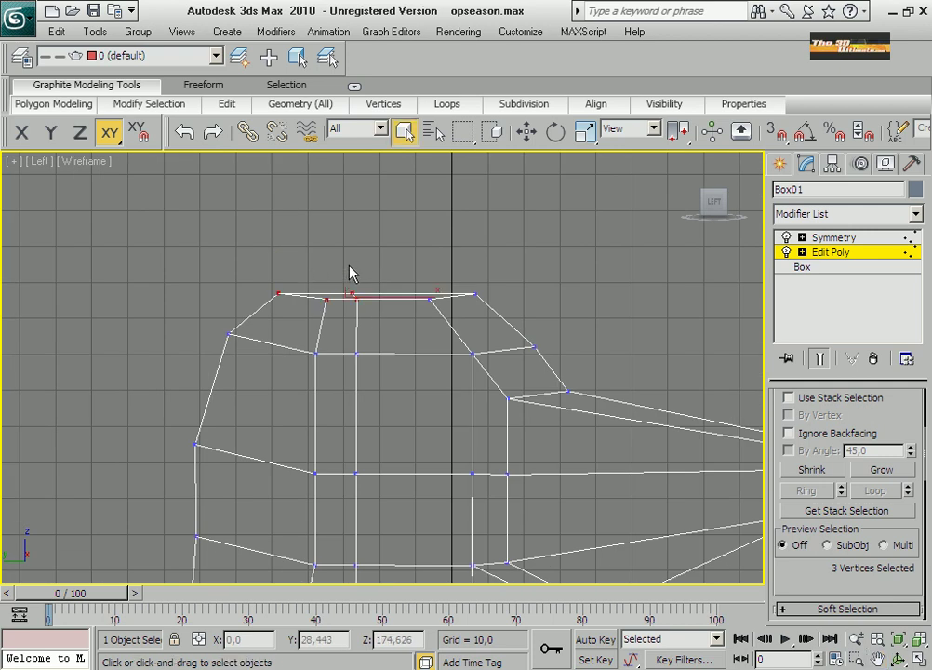
key(w)
drag(343, 239, 346, 224)
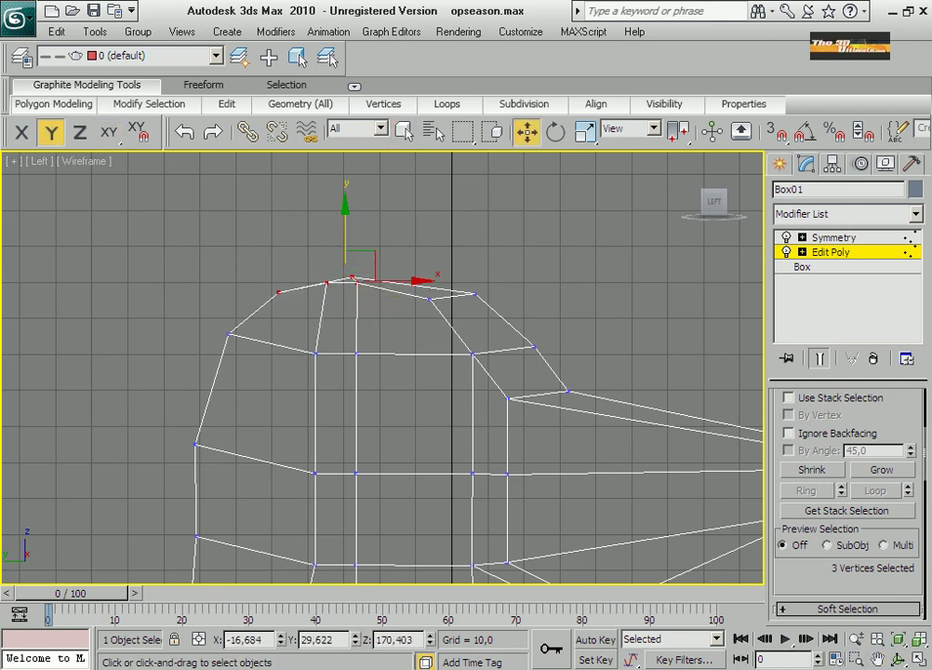
key(alt+w)
right_click(641, 381)
key(alt+w)
middle_drag(457, 345, 460, 421)
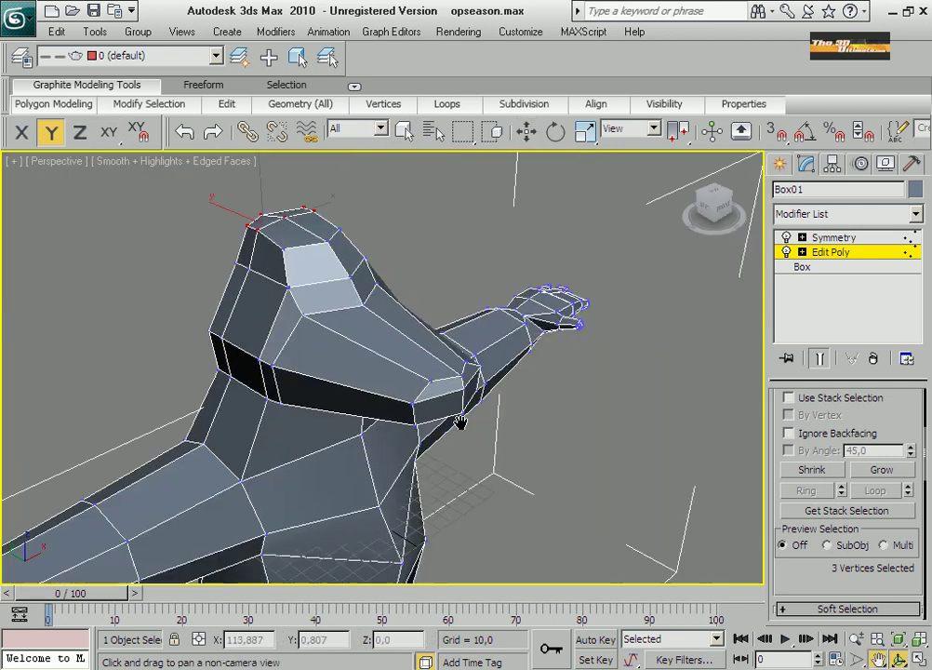
scroll(618, 481, up, 3)
scroll(617, 481, down, 1)
Move a side face of the head along Y then X, and rotate it to tilt.
key(4)
click(395, 385)
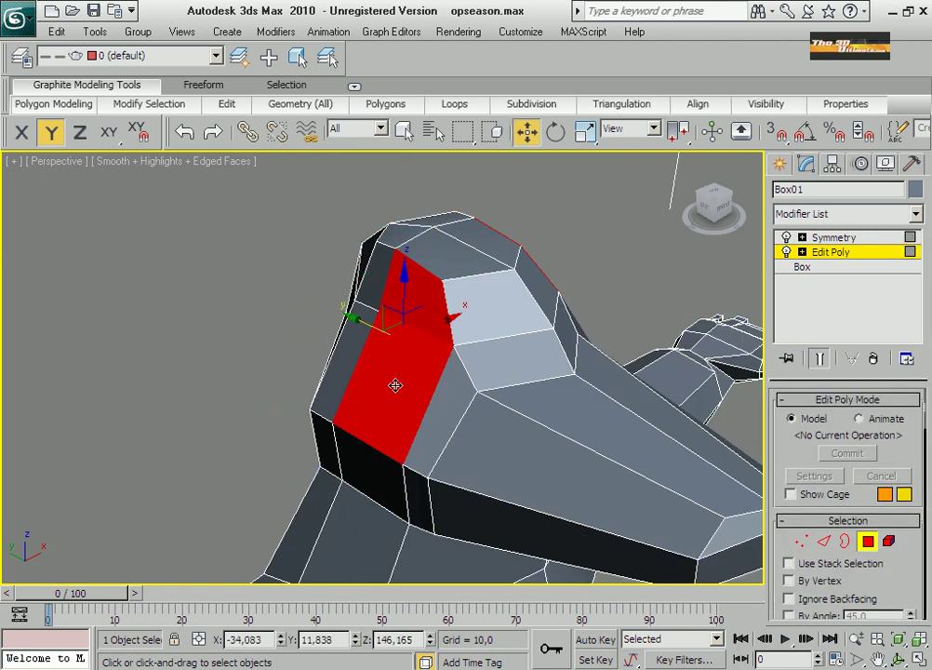
drag(396, 385, 350, 354)
mouse_move(400, 311)
mouse_down()
mouse_move(381, 318)
mouse_move(375, 367)
mouse_up()
click(554, 135)
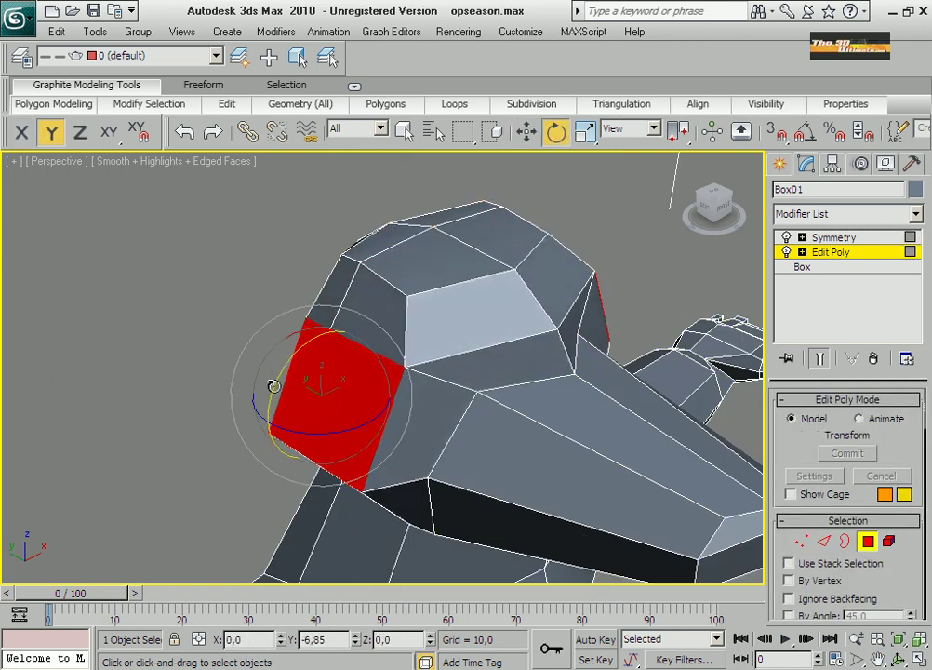
alt+middle_drag(271, 385, 449, 363)
click(899, 651)
mouse_move(410, 381)
mouse_down()
mouse_move(389, 366)
mouse_move(678, 372)
mouse_move(372, 400)
mouse_move(628, 430)
mouse_move(379, 405)
mouse_up()
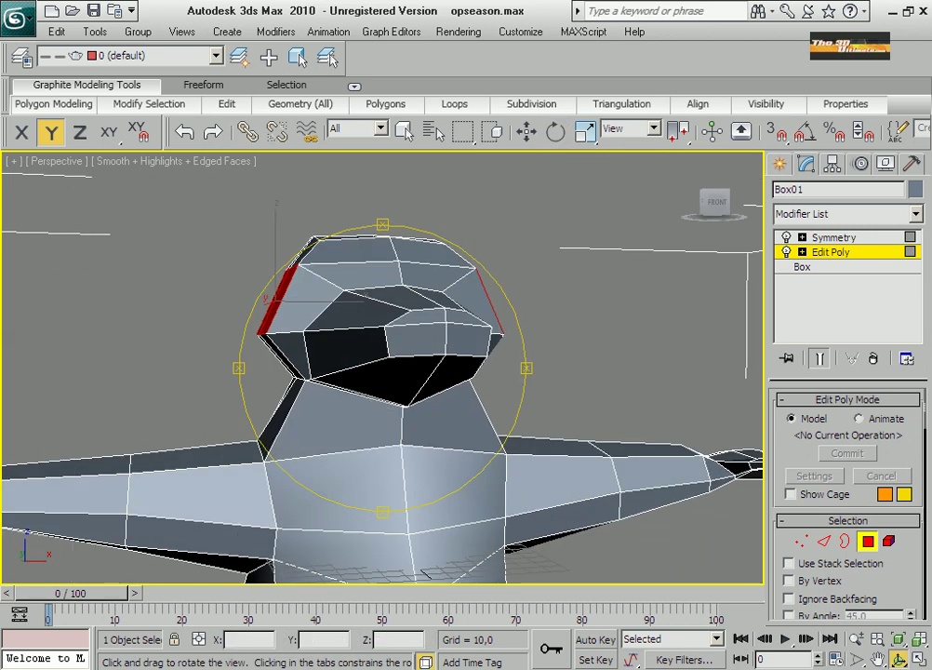
In Front view, pull the crown's top middle vertex up into a peak.
key(alt+w)
key(alt+w)
key(1)
key(e)
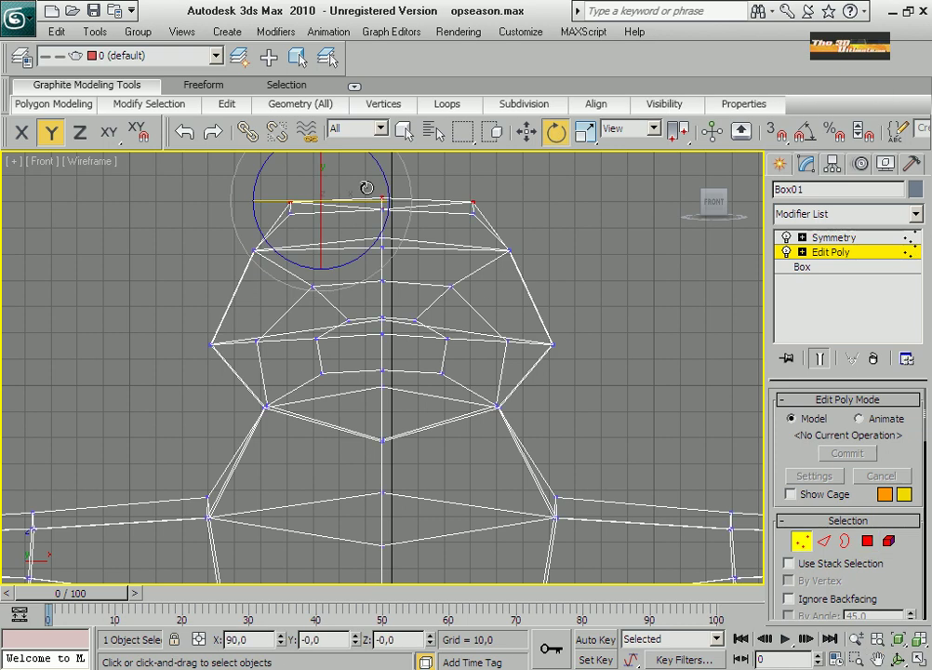
click(402, 129)
key(w)
drag(383, 200, 382, 167)
right_click(243, 452)
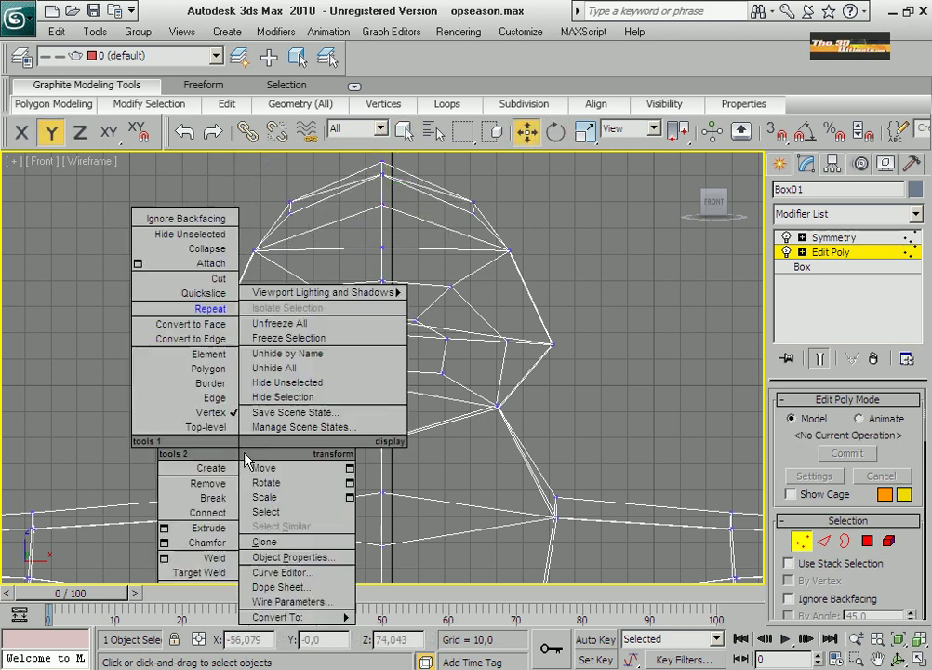
In the Front view, move the selected vertices down onto the shoulders.
key(q)
key(z)
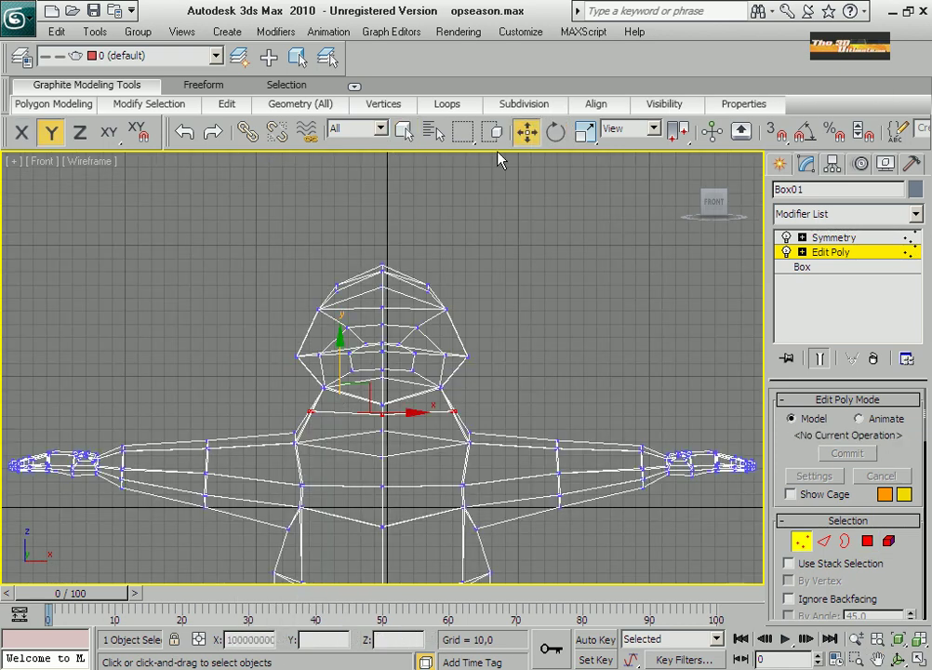
drag(394, 378, 306, 404)
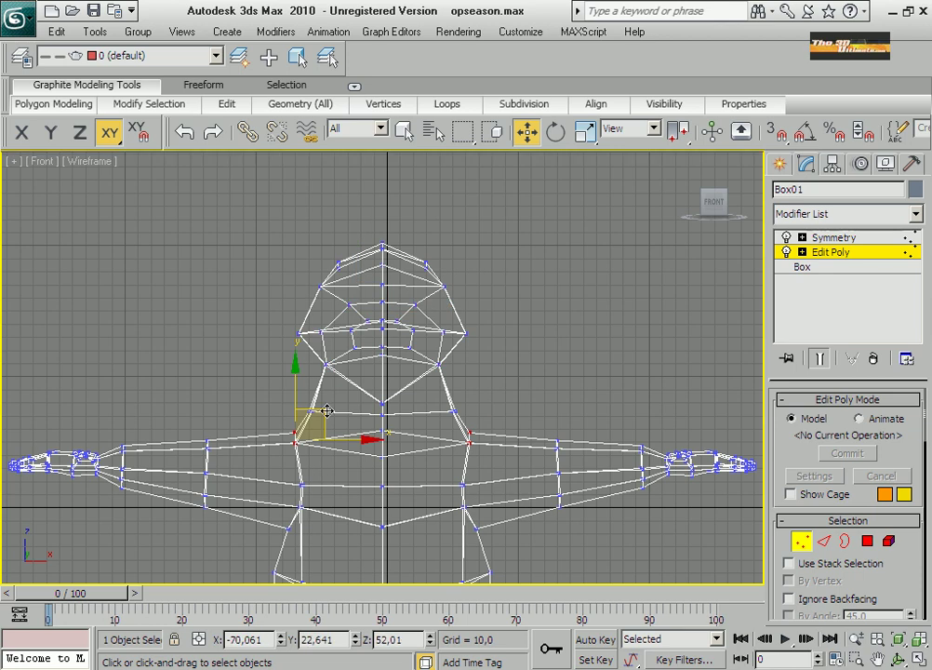
drag(223, 402, 229, 414)
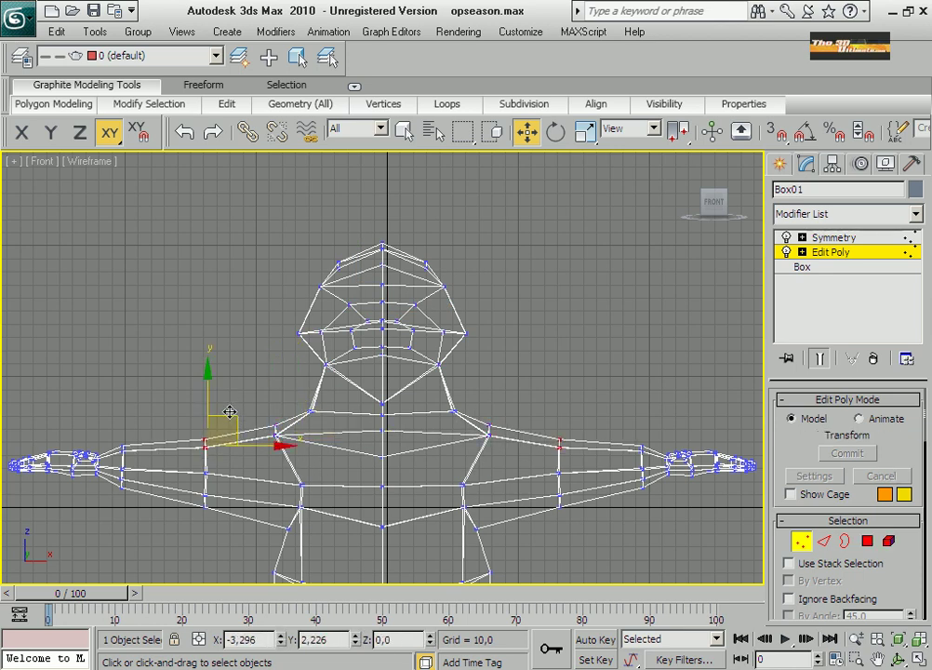
Slice a new cut across the neck.
right_click(308, 391)
click(240, 229)
right_click(321, 395)
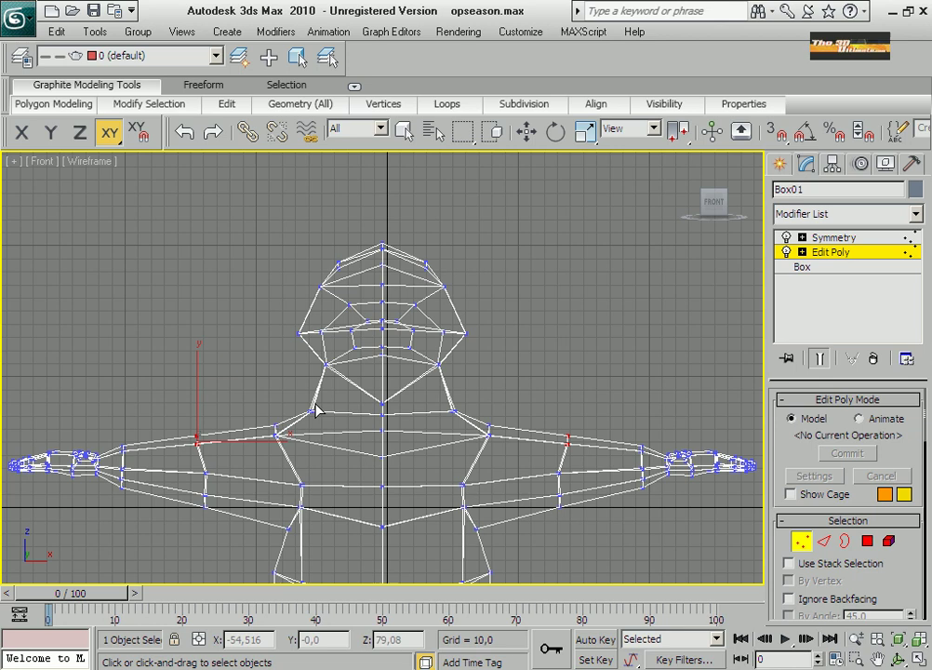
Raise the head vertices and pull the neck vertices up into a V.
drag(286, 284, 512, 409)
drag(370, 279, 358, 225)
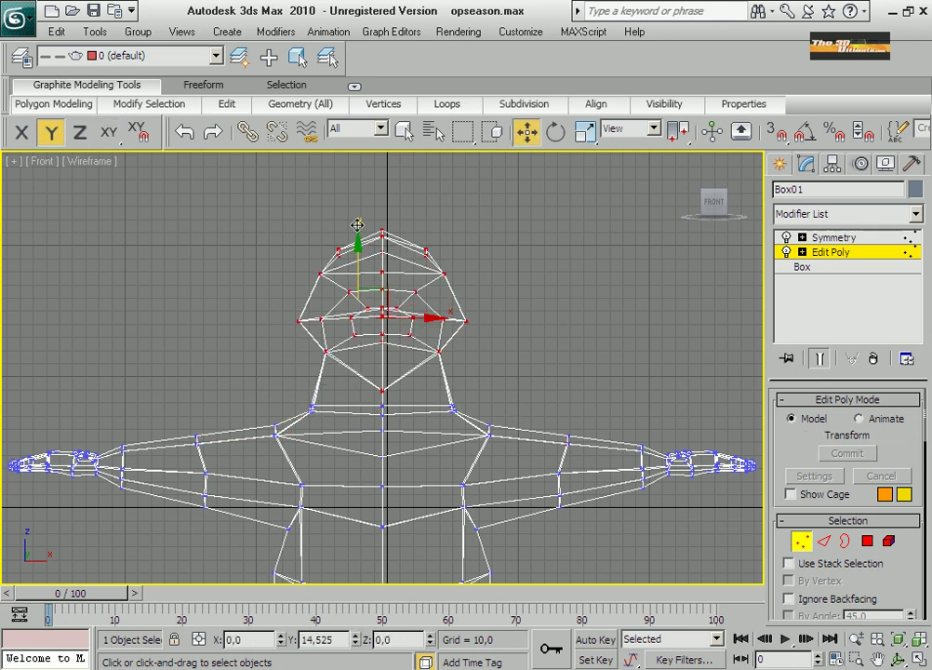
scroll(320, 460, up, 3)
drag(256, 457, 256, 307)
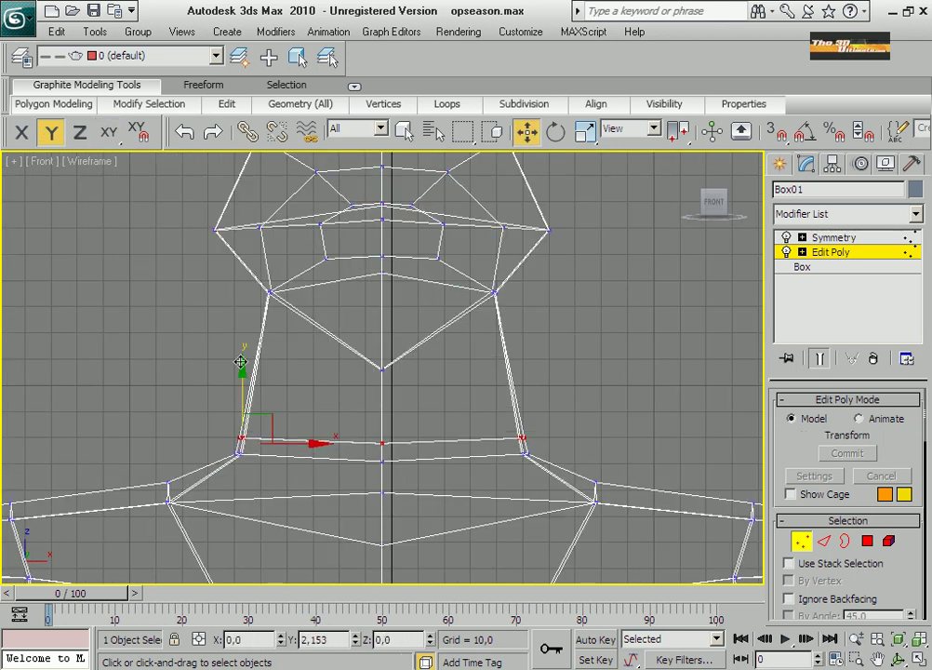
Push the shoulder vertices outward and drag the leg vertices down to lengthen the body.
drag(212, 437, 243, 473)
key(F8)
scroll(226, 427, down, 2)
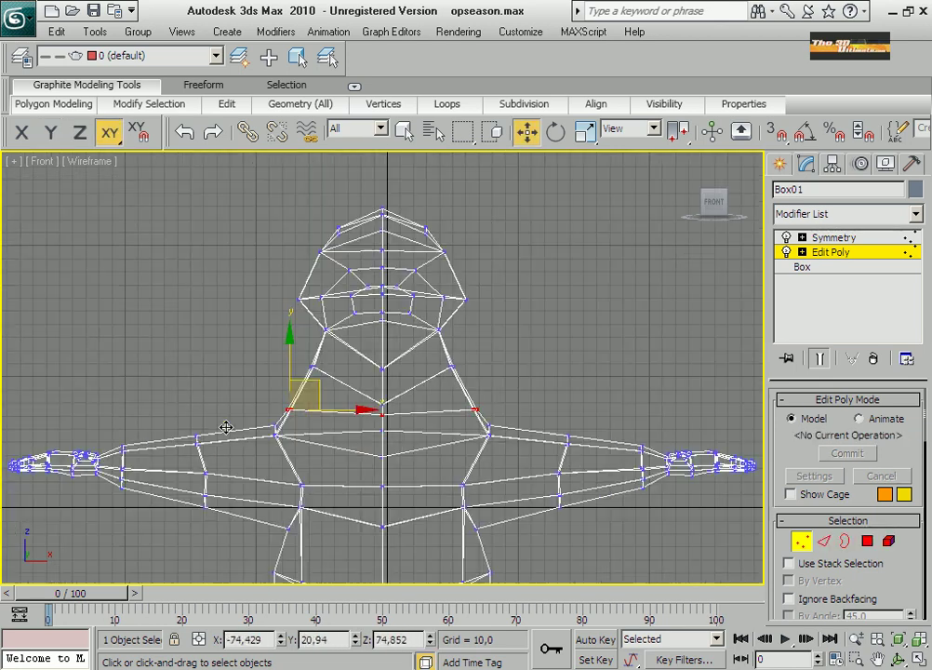
mouse_move(293, 402)
mouse_down()
mouse_move(233, 447)
mouse_move(217, 416)
mouse_move(195, 429)
mouse_up()
scroll(196, 430, down, 2)
scroll(322, 433, down, 2)
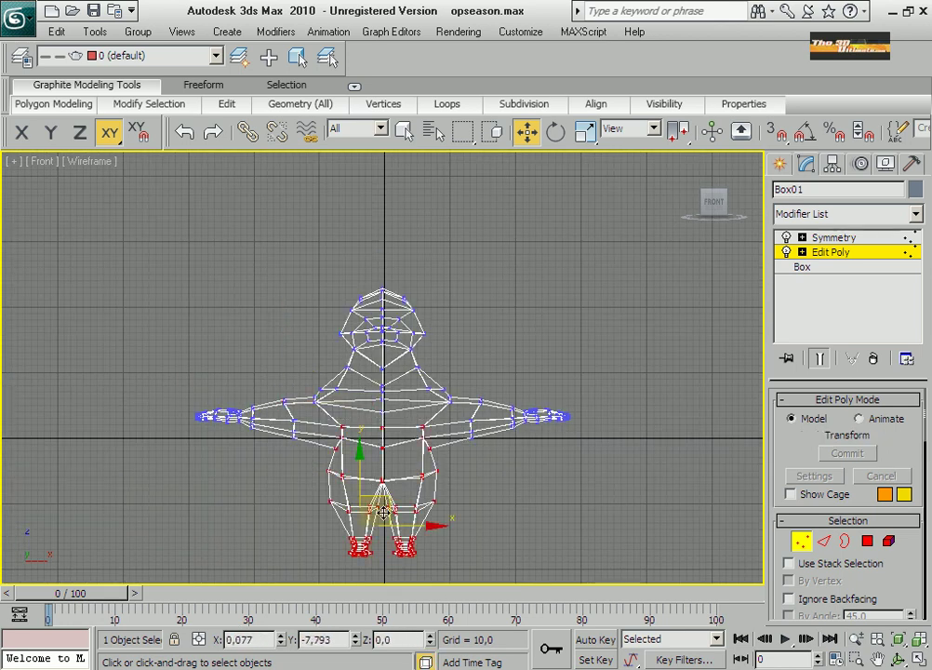
drag(383, 511, 383, 515)
Select all vertices and scale the whole mesh slightly wider along X.
key(F5)
key(ctrl+a)
key(r)
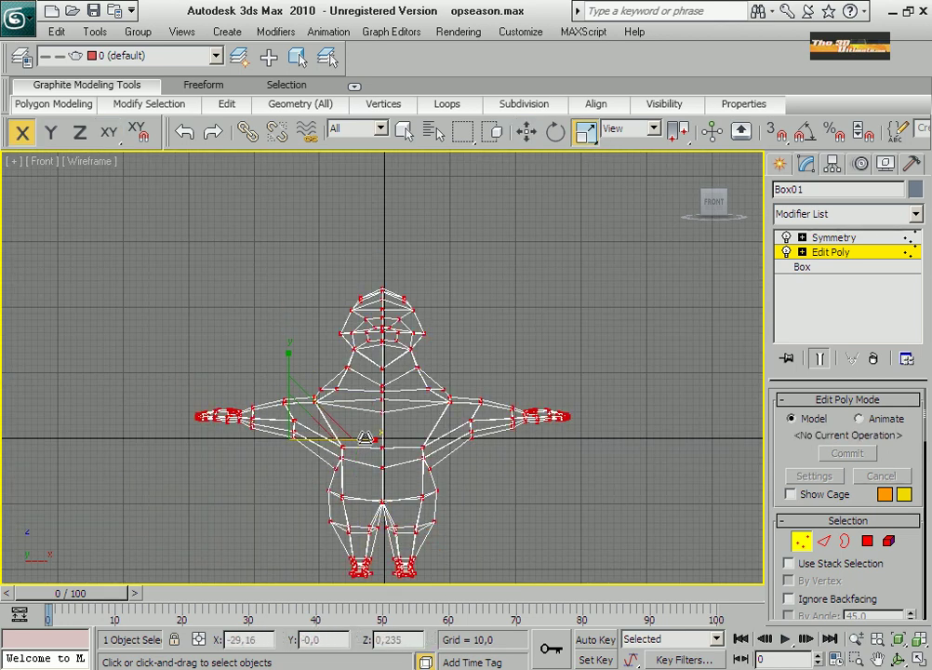
drag(364, 437, 367, 435)
click(480, 491)
Maximize the Perspective view and orbit around to inspect the head.
scroll(479, 491, up, 4)
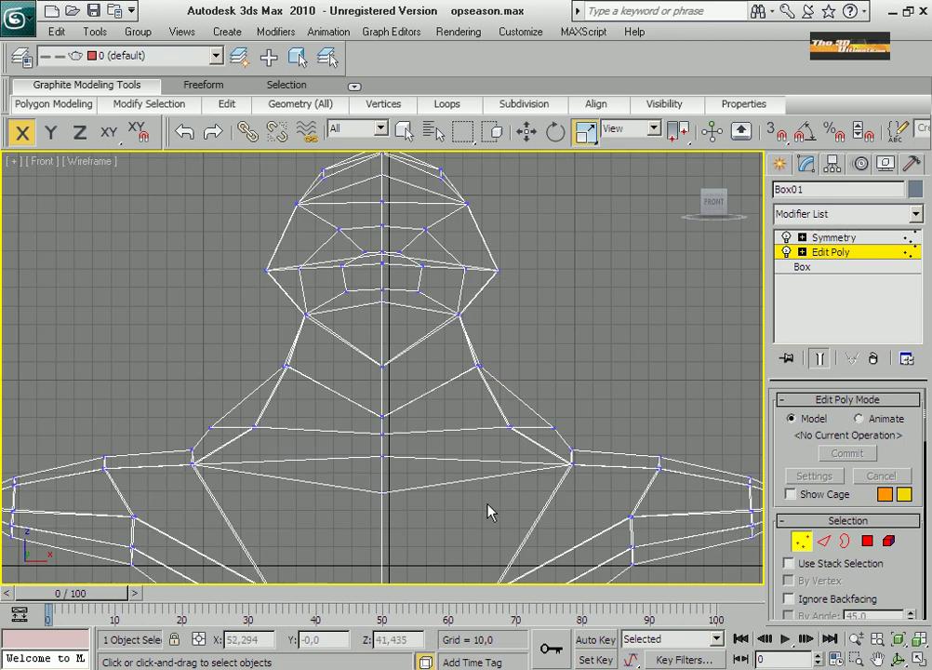
click(916, 660)
right_click(599, 520)
key(ctrl+r)
key(alt+w)
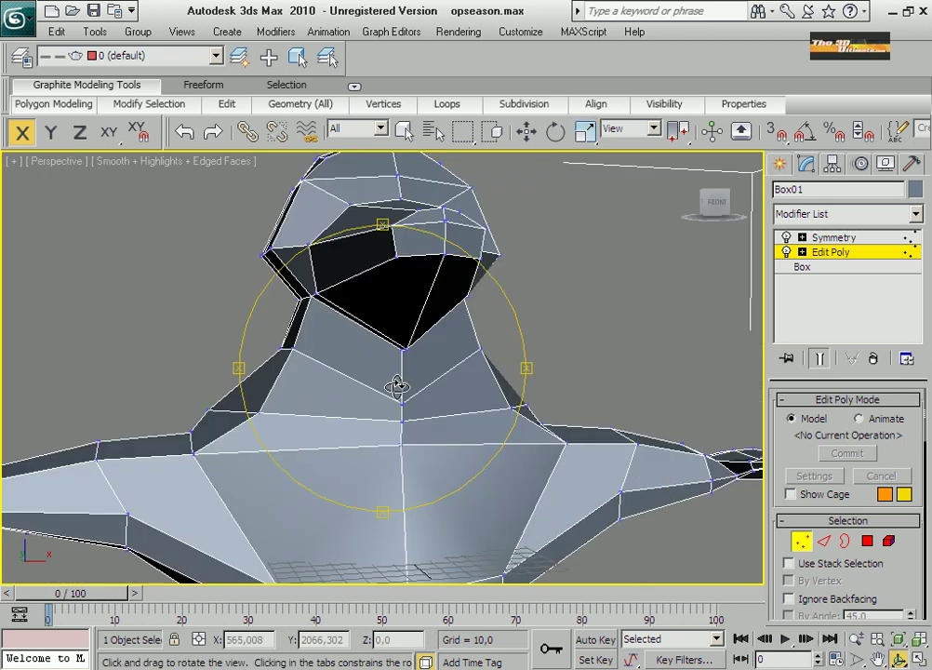
drag(397, 386, 507, 443)
click(867, 541)
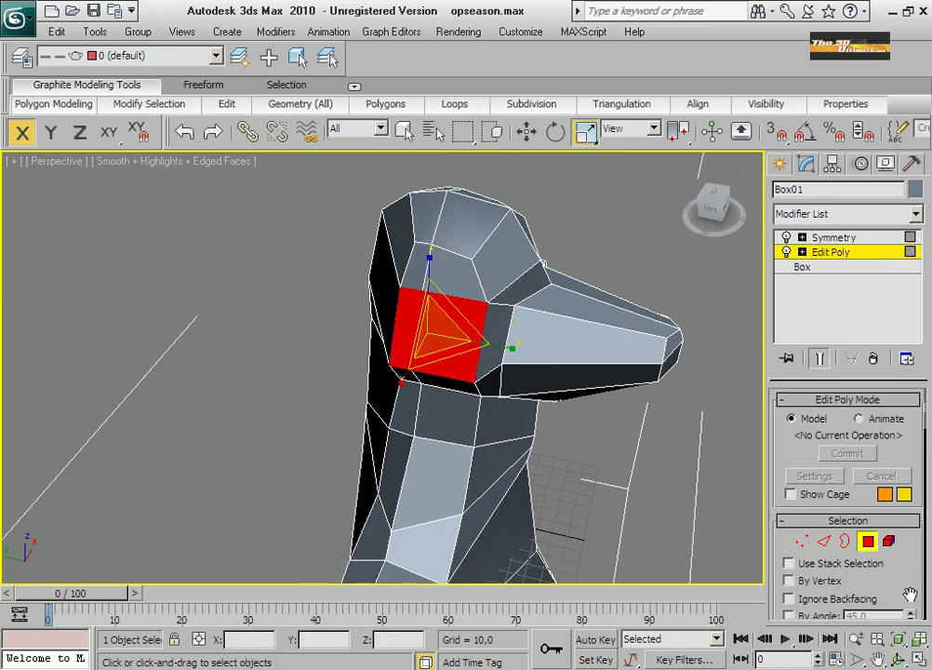
drag(910, 594, 910, 459)
click(884, 501)
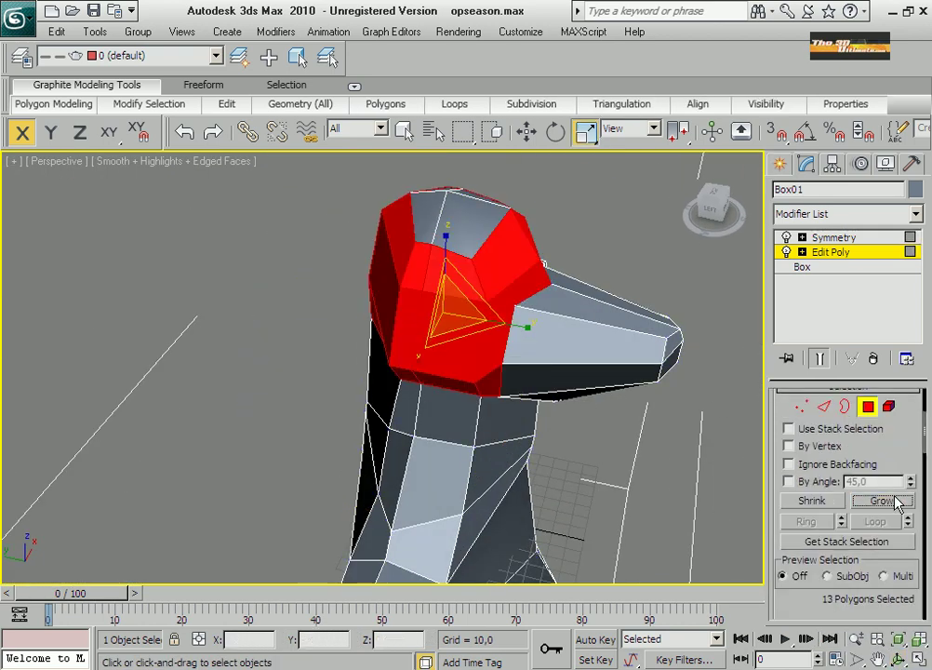
click(700, 493)
mouse_move(700, 493)
alt+middle_down()
mouse_move(614, 363)
mouse_move(389, 412)
alt+middle_up()
Select a body vertex and orbit the view to face the bear's front.
key(1)
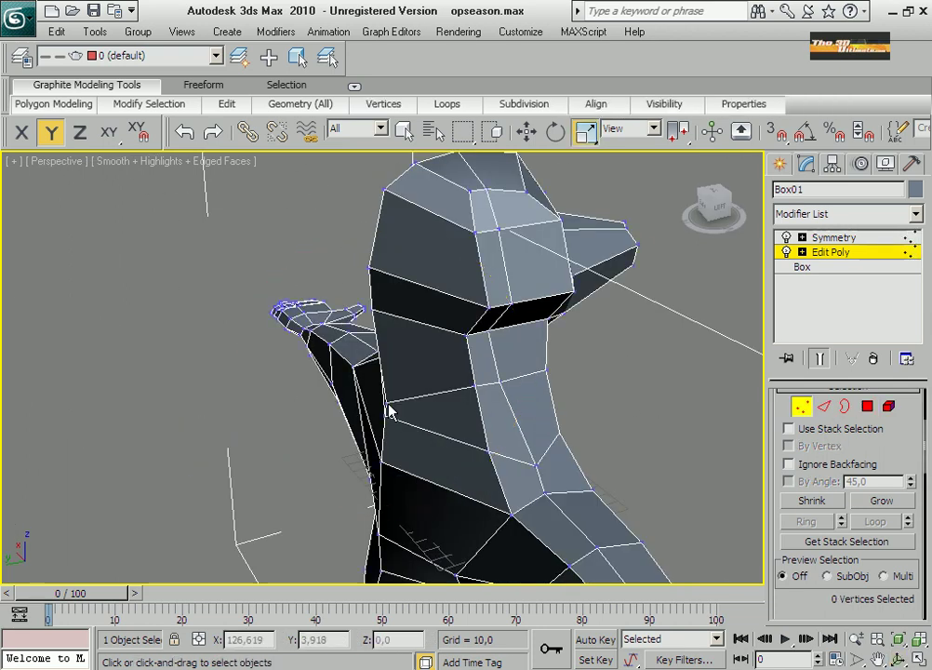
click(383, 406)
scroll(671, 558, down, 2)
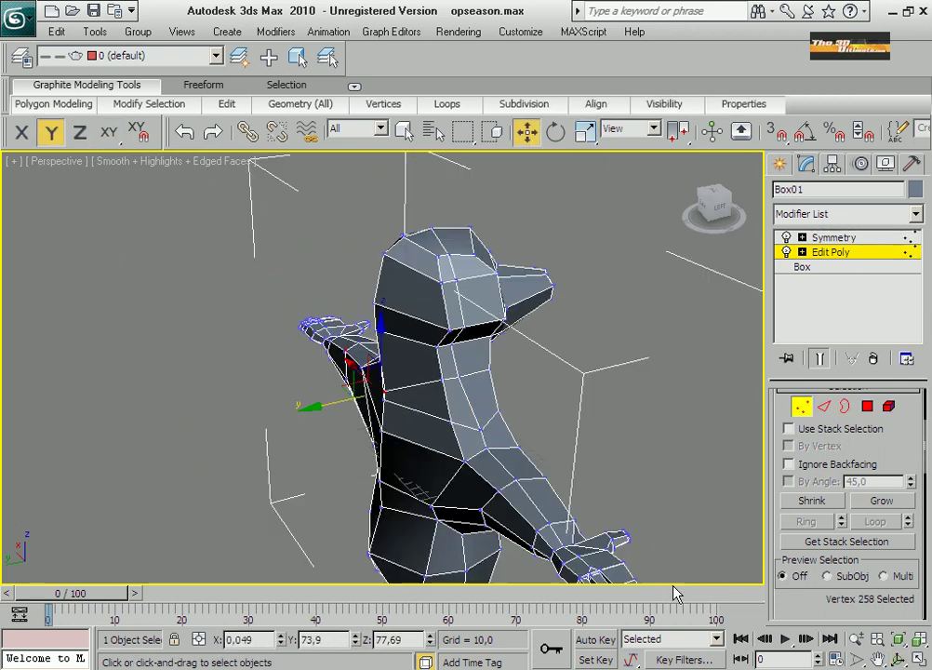
key(ctrl+r)
mouse_move(709, 591)
mouse_down()
mouse_move(463, 379)
mouse_move(385, 386)
mouse_move(312, 427)
mouse_move(573, 432)
mouse_move(639, 404)
mouse_up()
scroll(374, 462, up, 4)
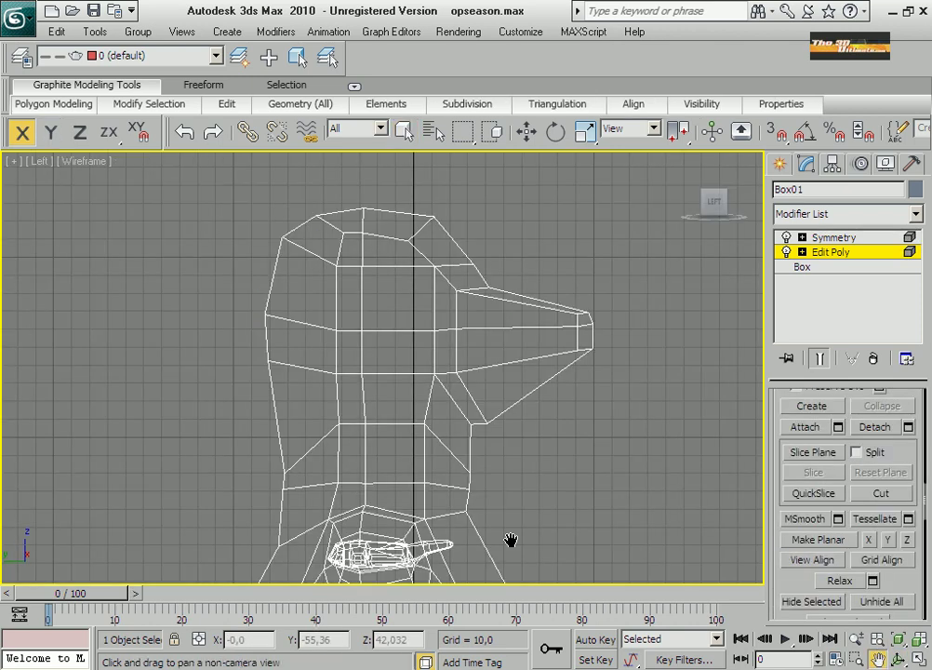
In the side view, push a vertex at the back of the head outward, then slightly back.
middle_drag(511, 539, 511, 440)
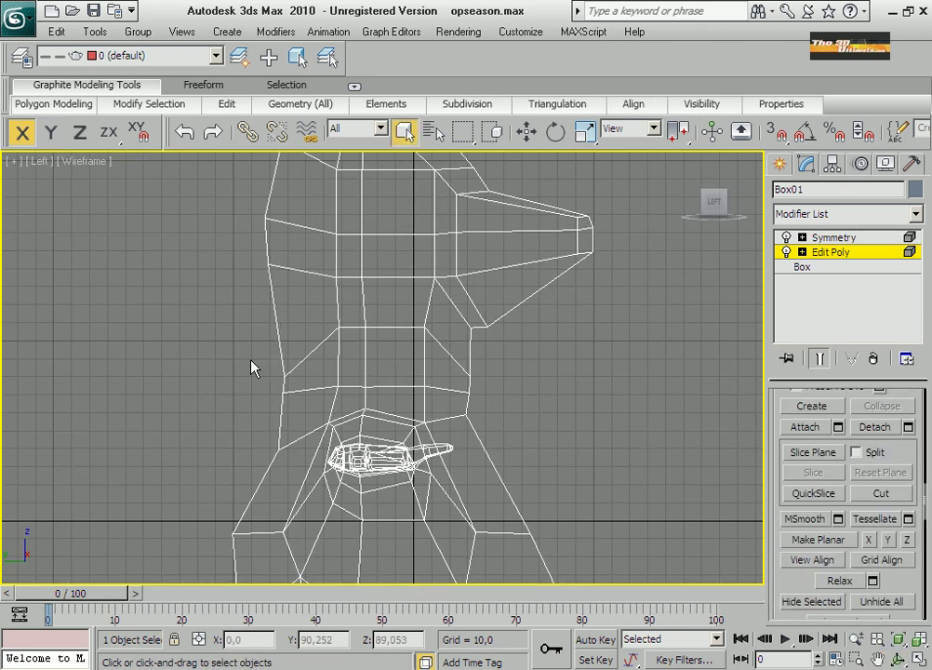
key(1)
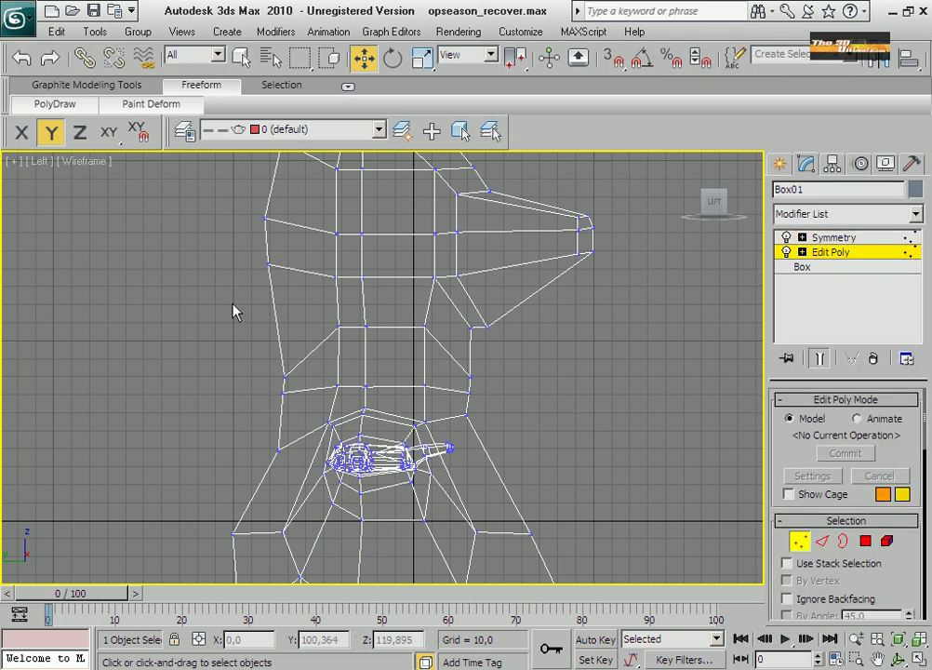
scroll(307, 296, down, 2)
click(304, 295)
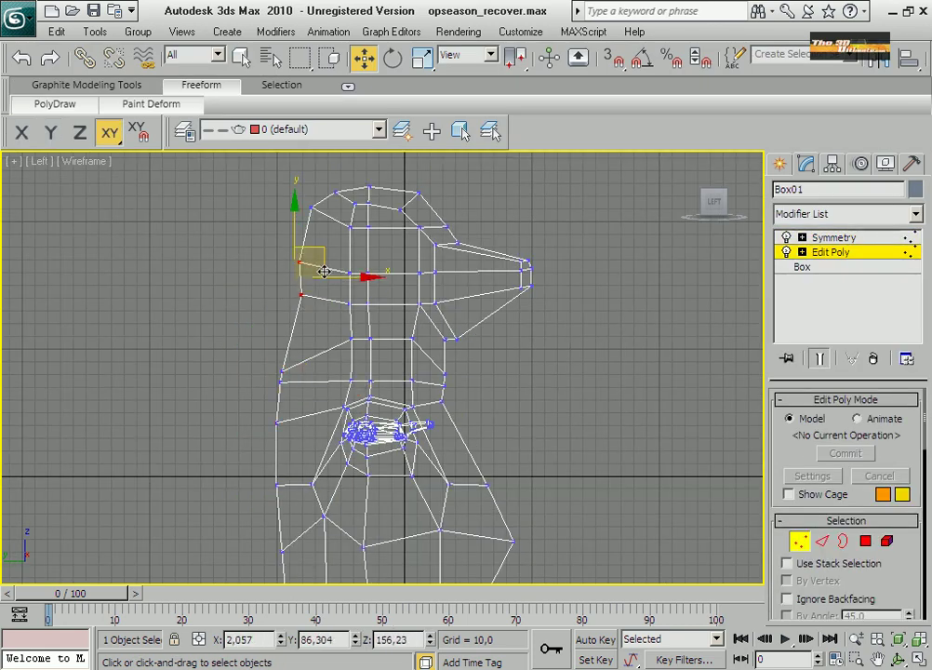
scroll(297, 409, down, 1)
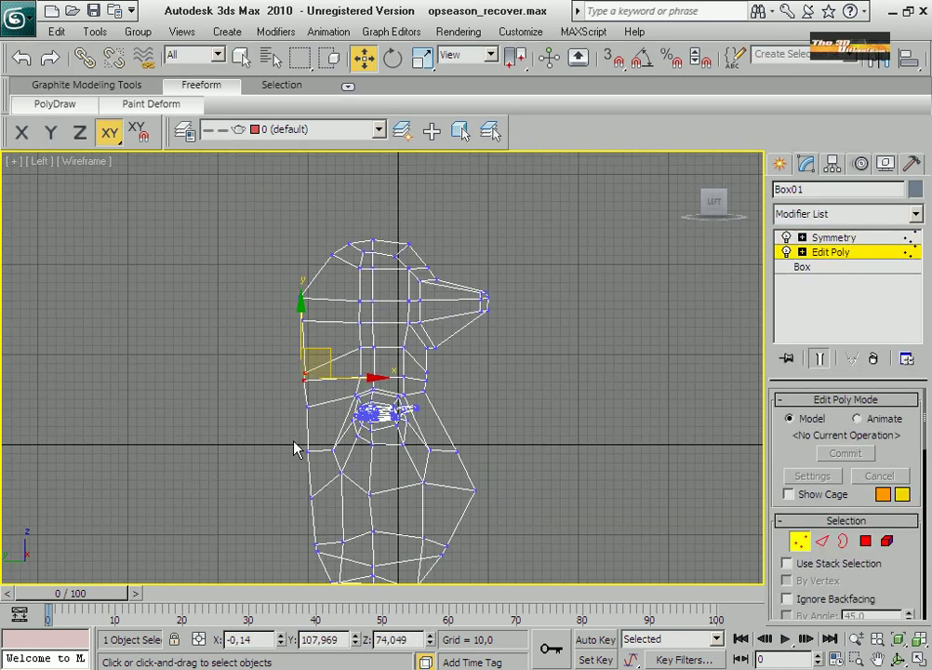
middle_drag(547, 474, 482, 427)
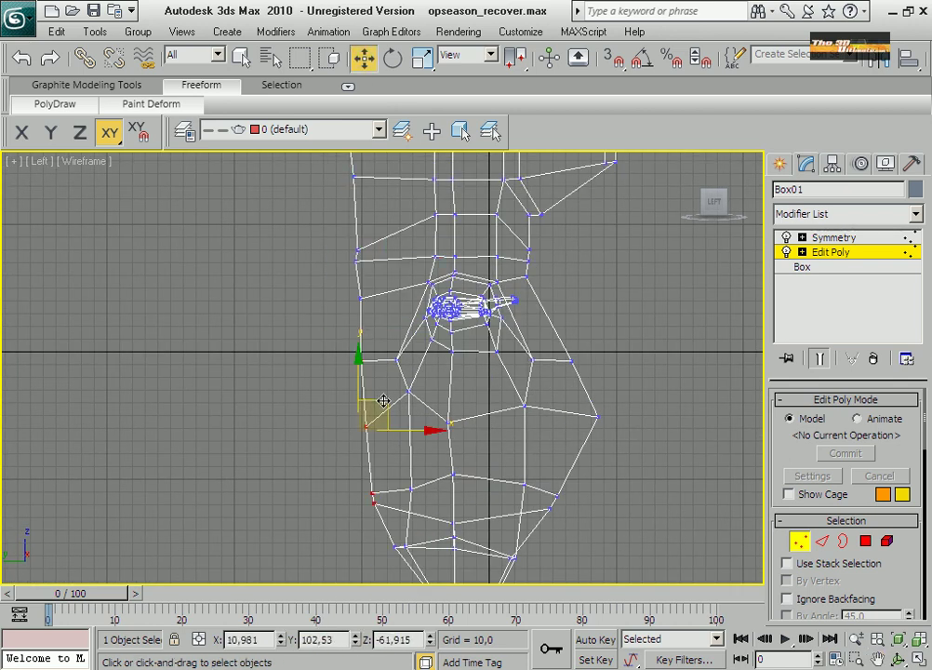
drag(383, 401, 325, 406)
drag(329, 332, 356, 333)
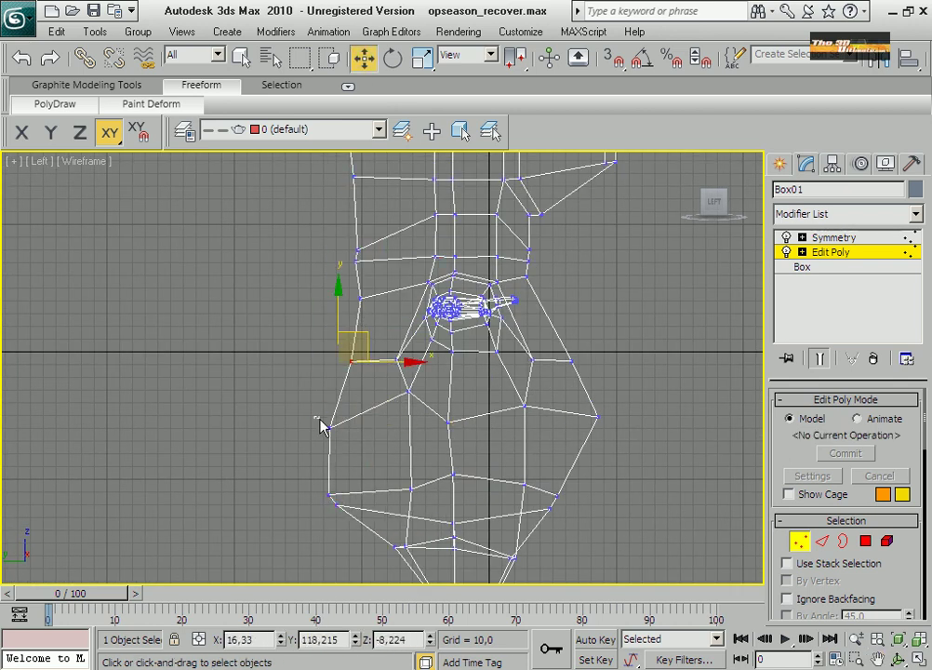
scroll(354, 359, down, 2)
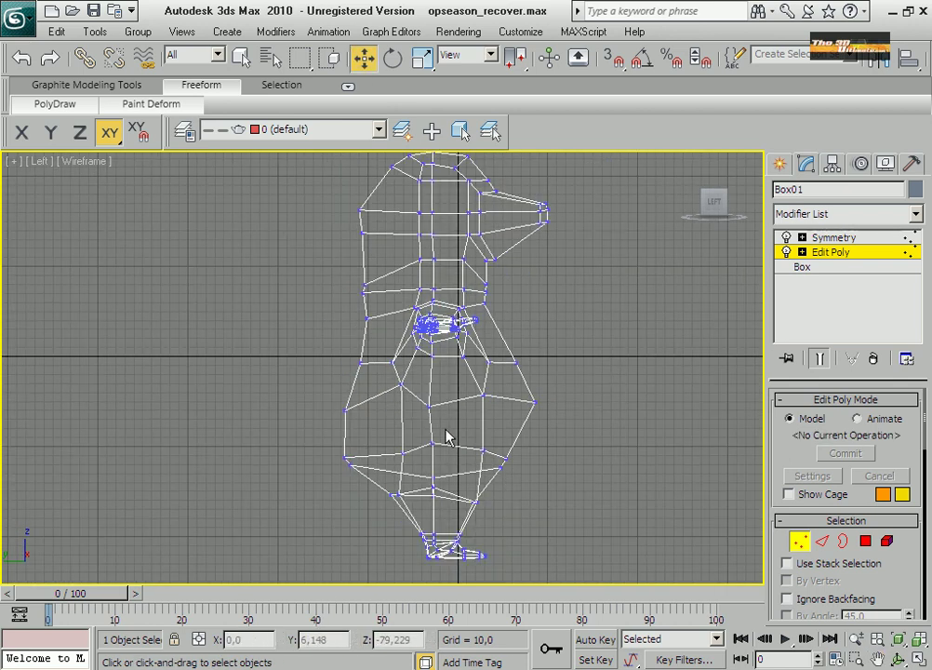
Select a lower-body vertex and frame the upper body in the maximized Perspective view.
key(F6)
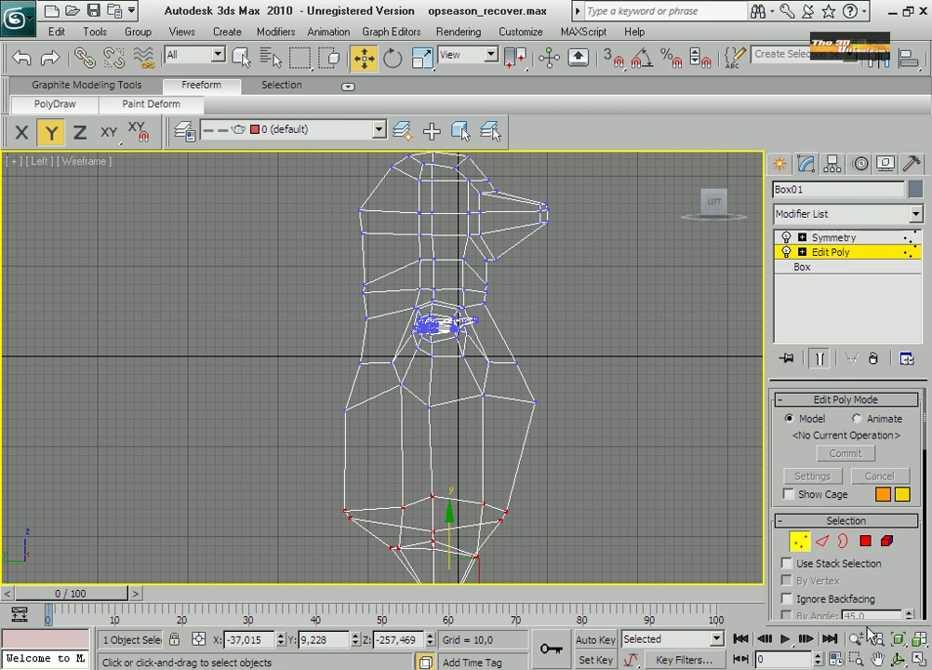
key(alt+w)
click(267, 494)
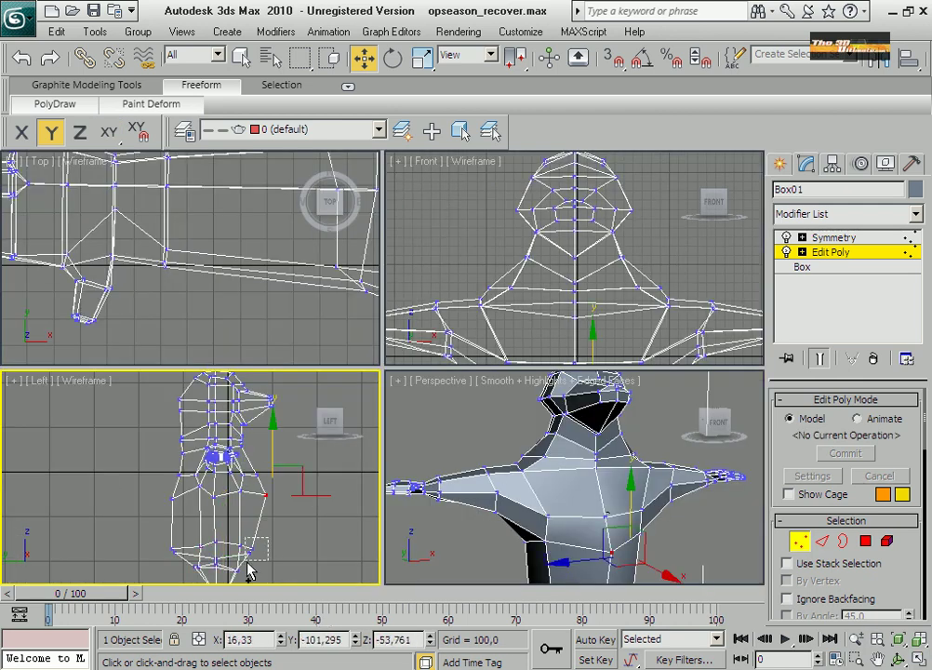
key(F8)
key(r)
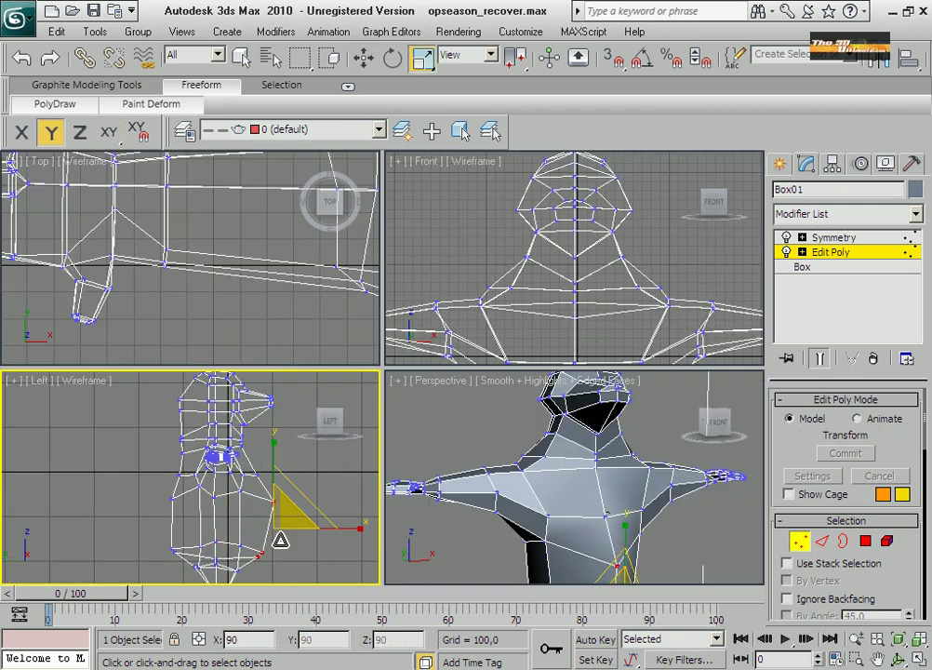
middle_click(467, 567)
key(alt+w)
mouse_move(468, 567)
middle_down()
mouse_move(493, 475)
mouse_move(417, 387)
middle_up()
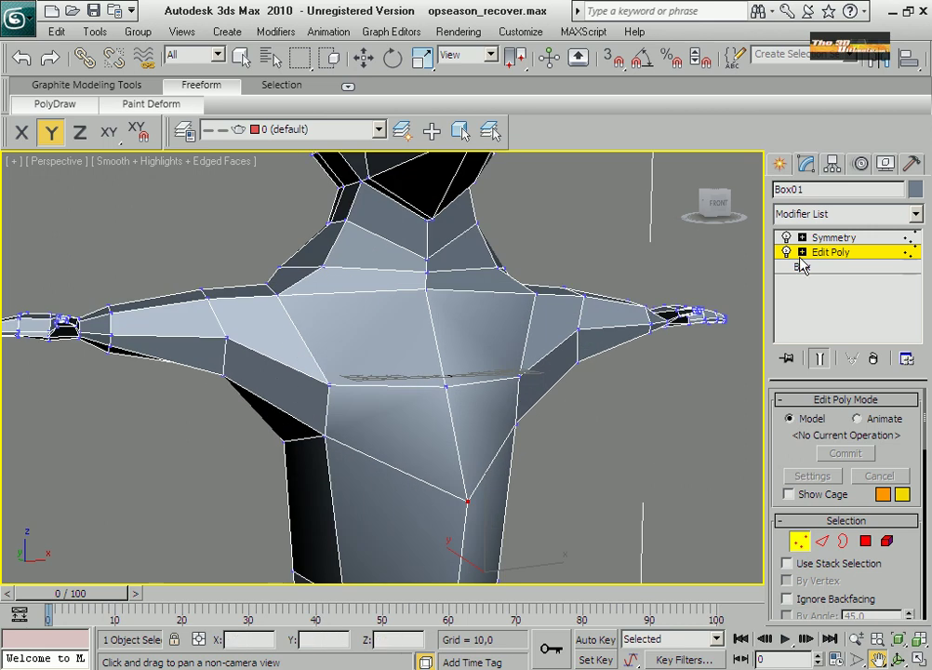
Check the Symmetry modifier's mirror plane by nudging it and putting it back.
click(832, 237)
click(802, 237)
click(833, 252)
key(w)
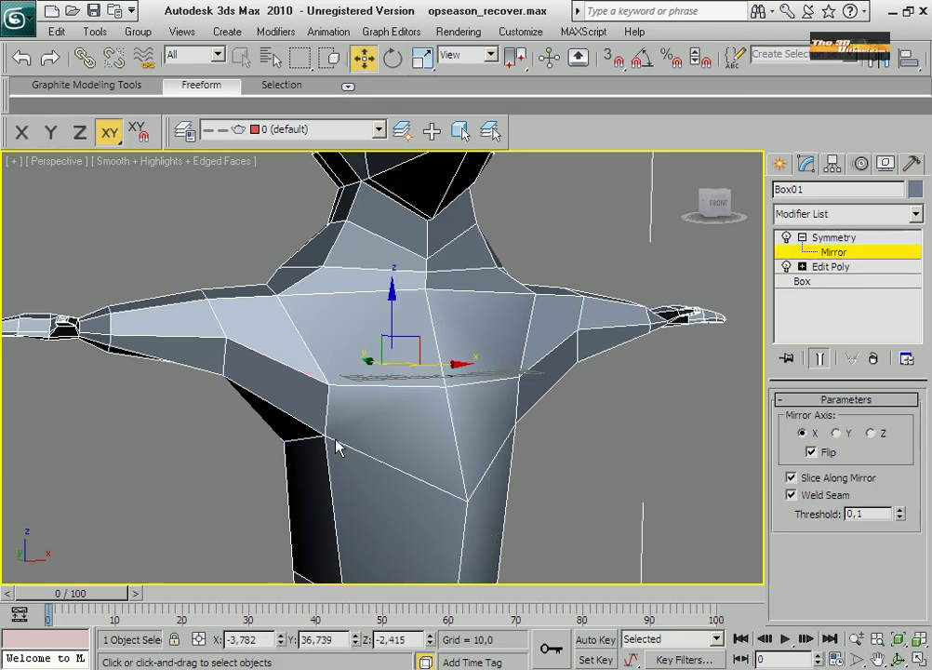
drag(437, 363, 454, 364)
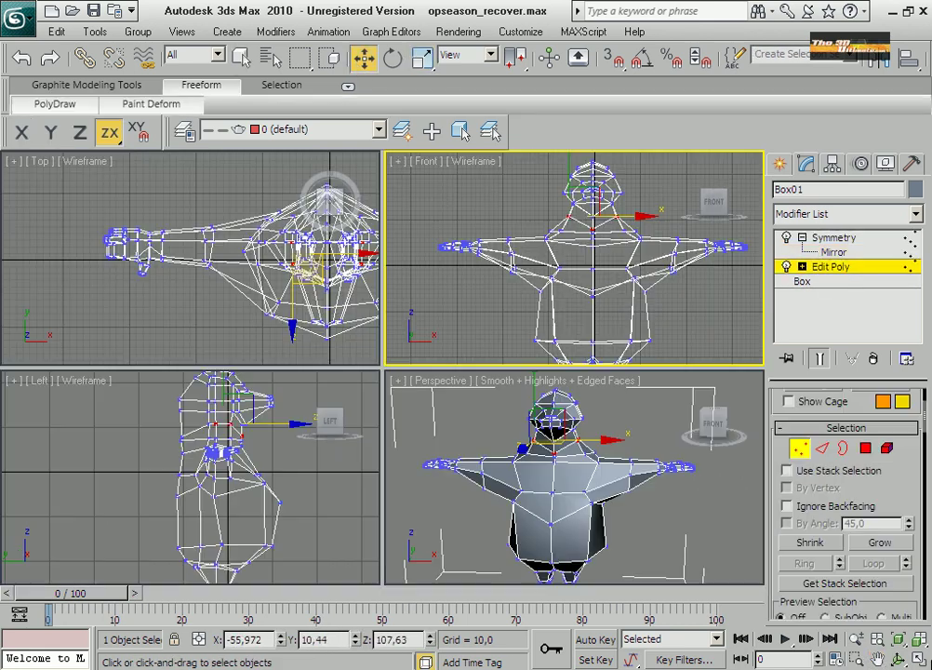
Spread the two neck vertices apart along X and raise them toward the jaw.
key(alt+w)
click(856, 659)
drag(318, 193, 430, 340)
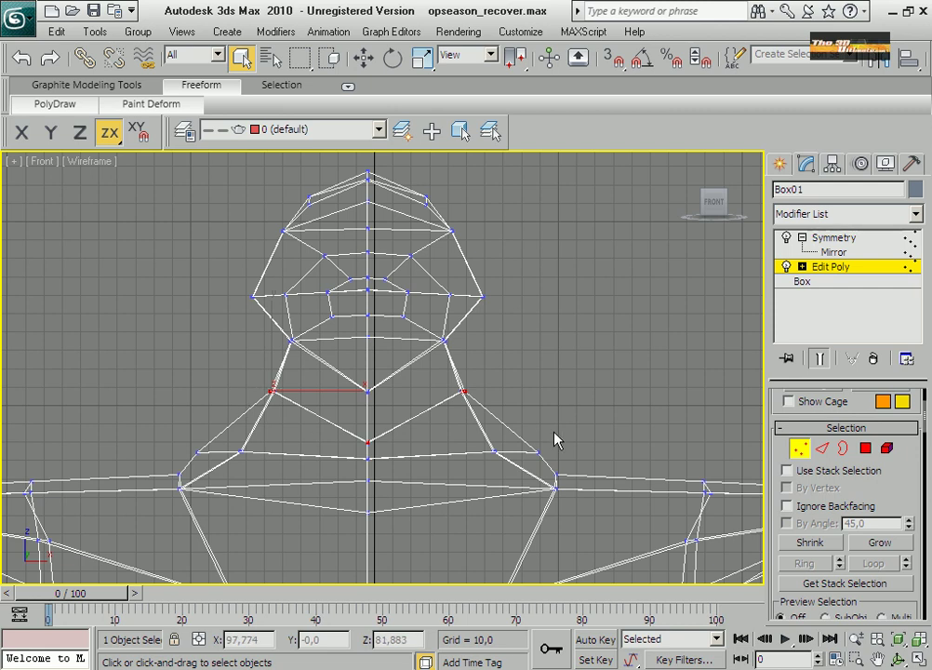
click(421, 58)
key(F5)
drag(382, 394, 398, 395)
click(291, 340)
key(w)
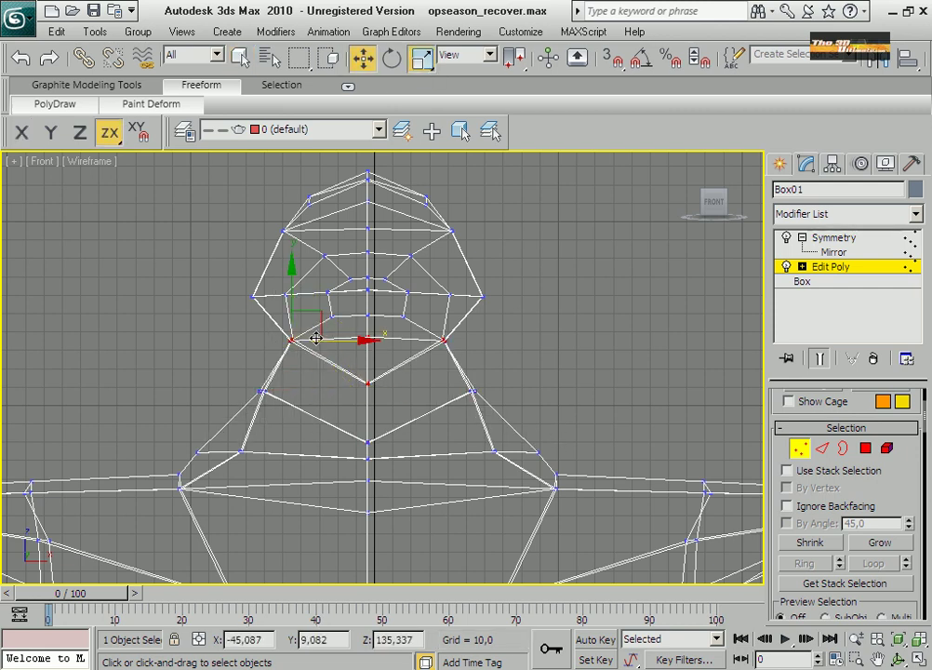
click(483, 337)
mouse_move(310, 333)
mouse_down()
mouse_move(279, 347)
mouse_move(255, 375)
mouse_up()
Orbit the maximized Perspective view around the bear's head.
key(alt+w)
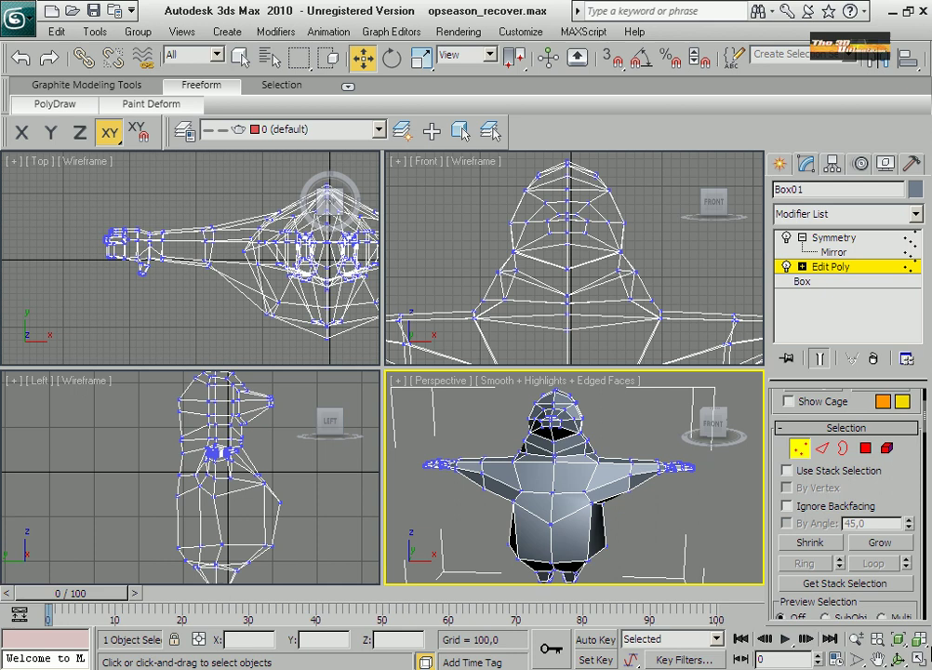
key(alt+w)
mouse_move(353, 453)
alt+middle_down()
mouse_move(466, 543)
mouse_move(467, 454)
mouse_move(453, 447)
alt+middle_up()
Inset the ear face and scale its outline vertices outward.
key(4)
right_click(401, 313)
click(384, 412)
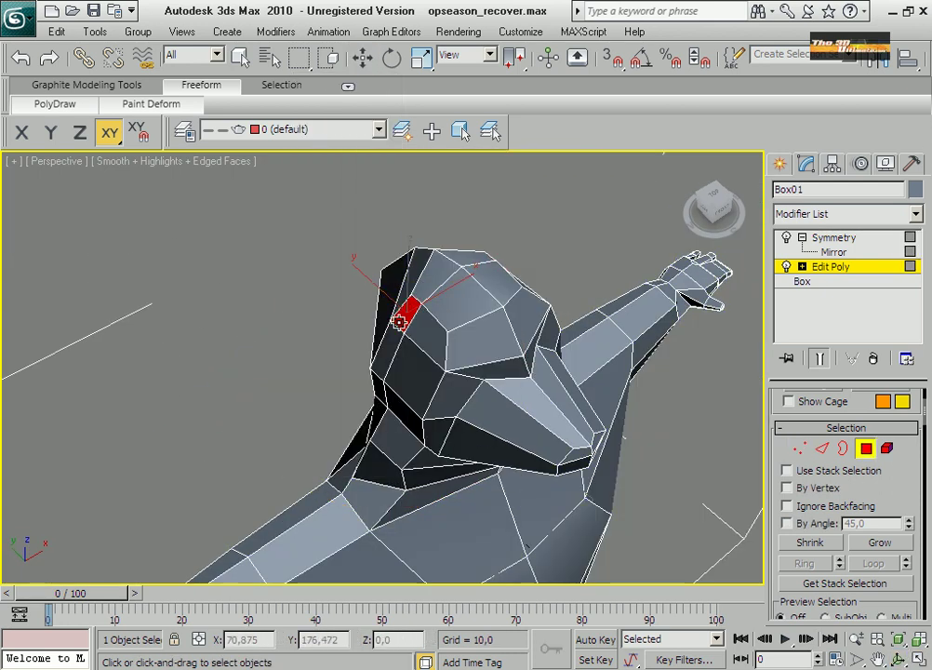
scroll(393, 333, up, 3)
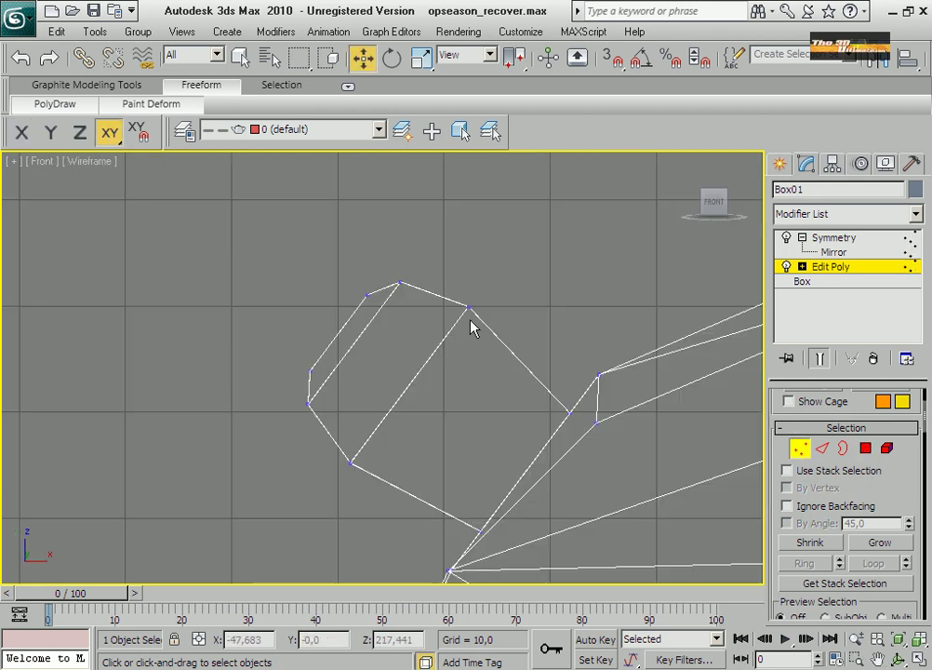
click(422, 58)
mouse_move(418, 362)
mouse_down()
mouse_move(423, 350)
mouse_move(407, 346)
mouse_up()
click(363, 58)
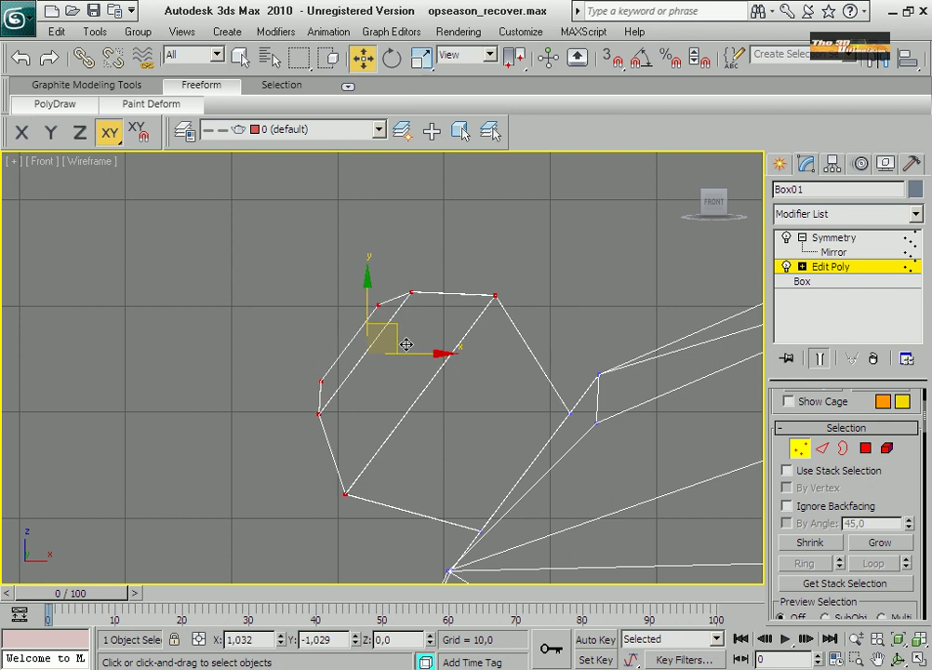
scroll(410, 344, down, 5)
scroll(410, 344, down, 2)
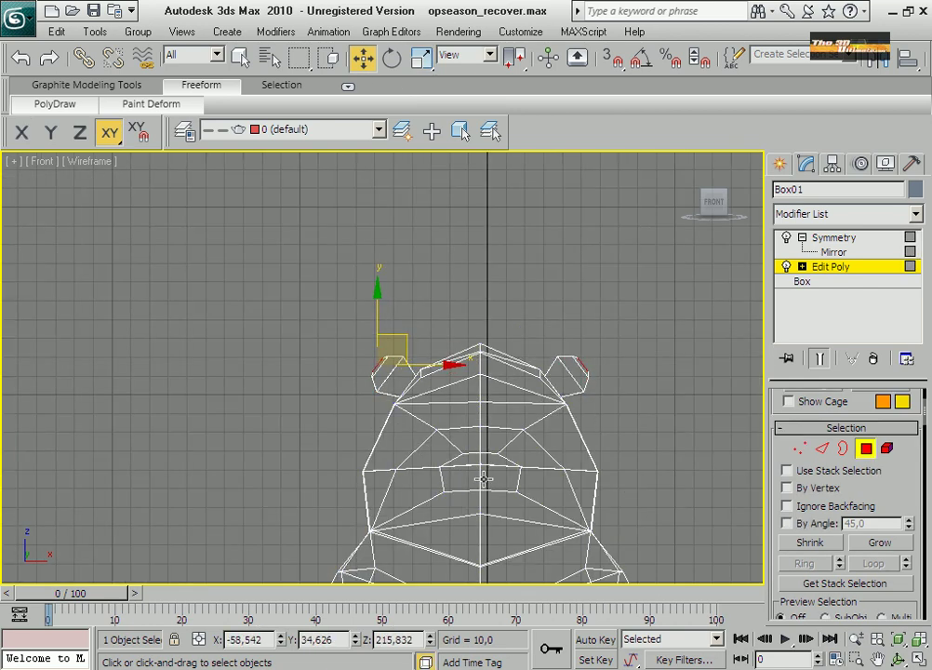
Bevel the ear's front face inward.
key(4)
key(ctrl+w)
drag(348, 343, 433, 391)
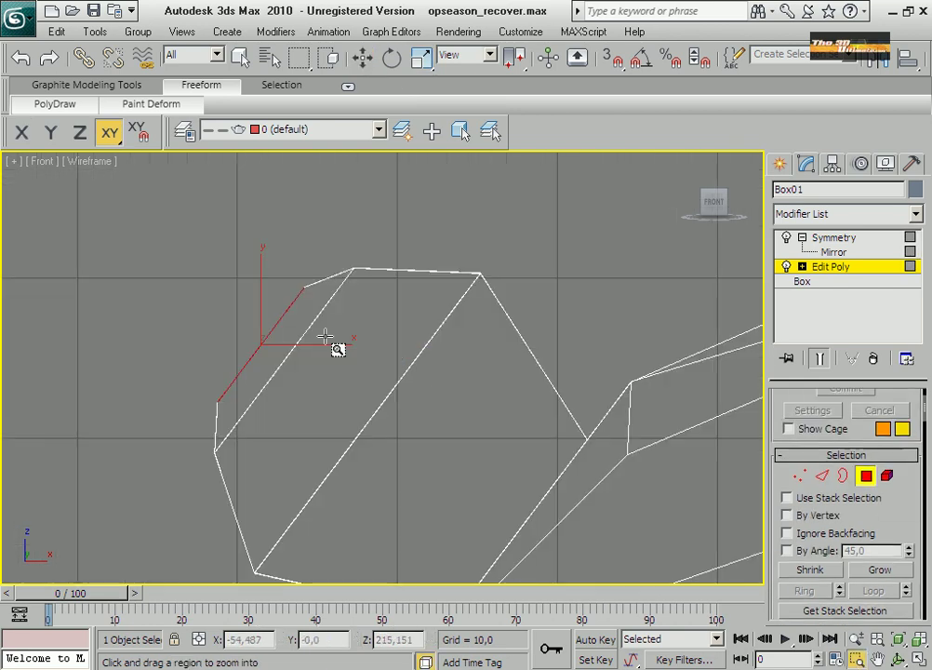
click(411, 410)
right_click(411, 410)
click(387, 475)
drag(387, 474, 368, 426)
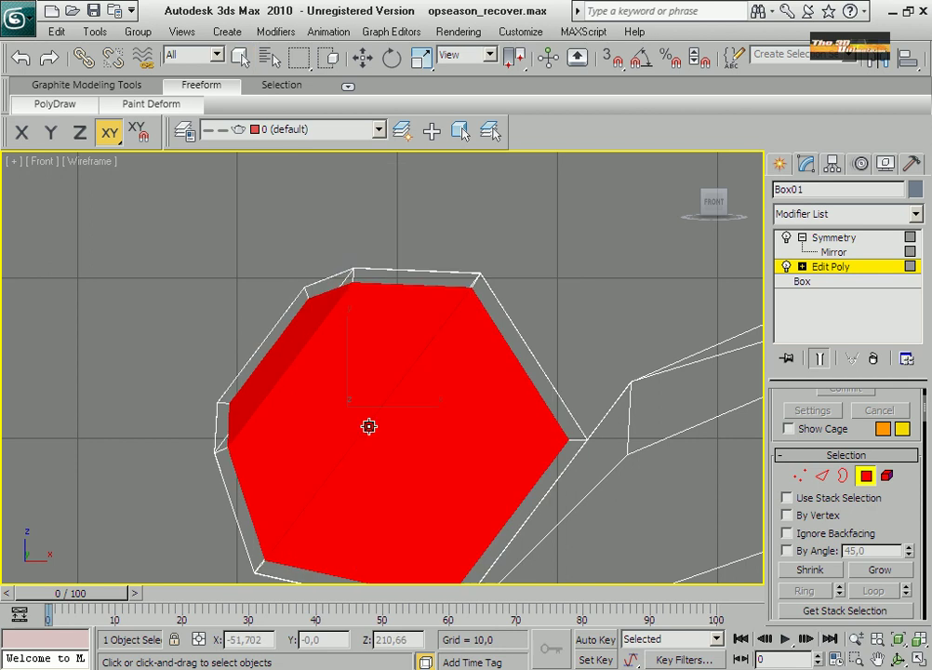
click(420, 57)
scroll(367, 412, down, 1)
scroll(370, 407, down, 2)
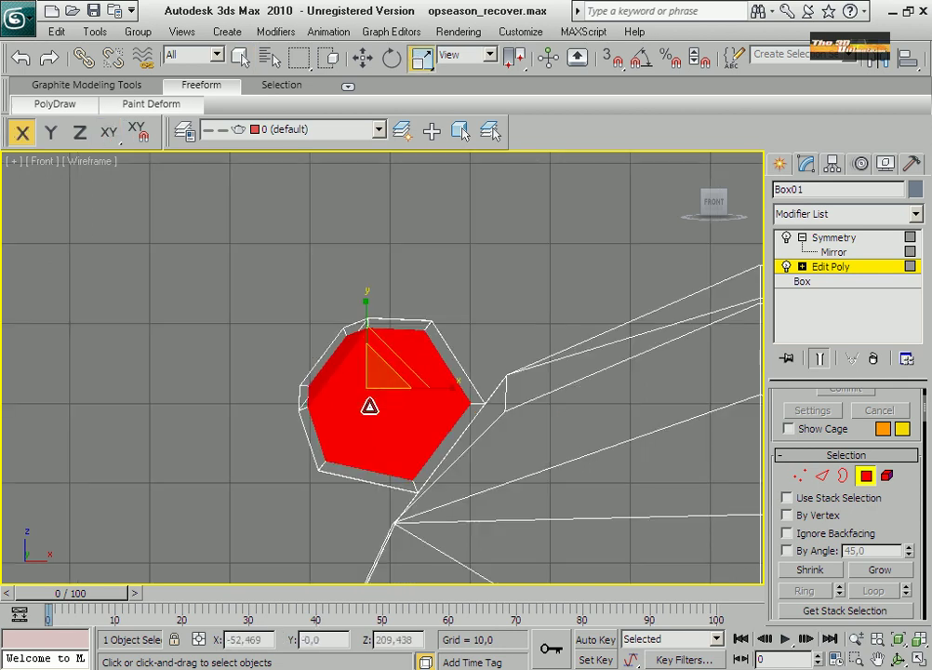
Flatten the ear face with Make Planar, tilt it slightly and shrink it.
click(917, 659)
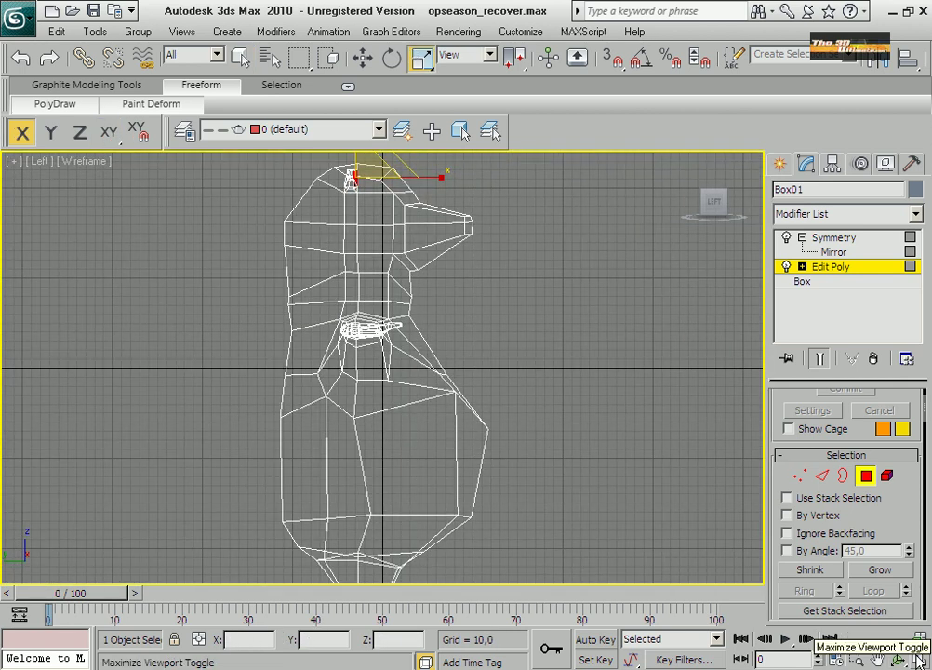
drag(301, 162, 384, 209)
scroll(845, 585, down, 5)
scroll(890, 562, down, 5)
click(805, 553)
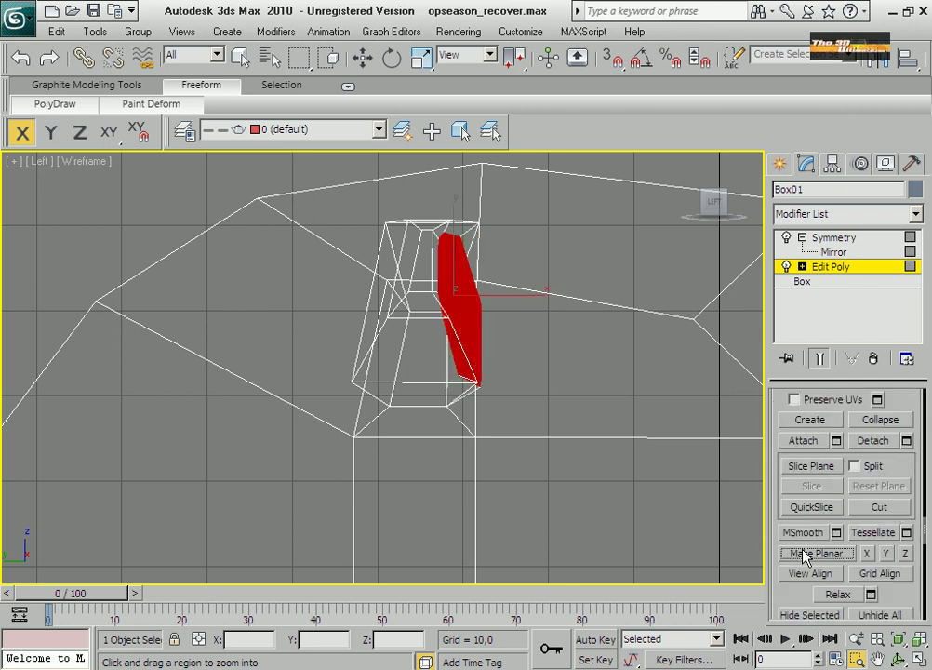
key(w)
key(e)
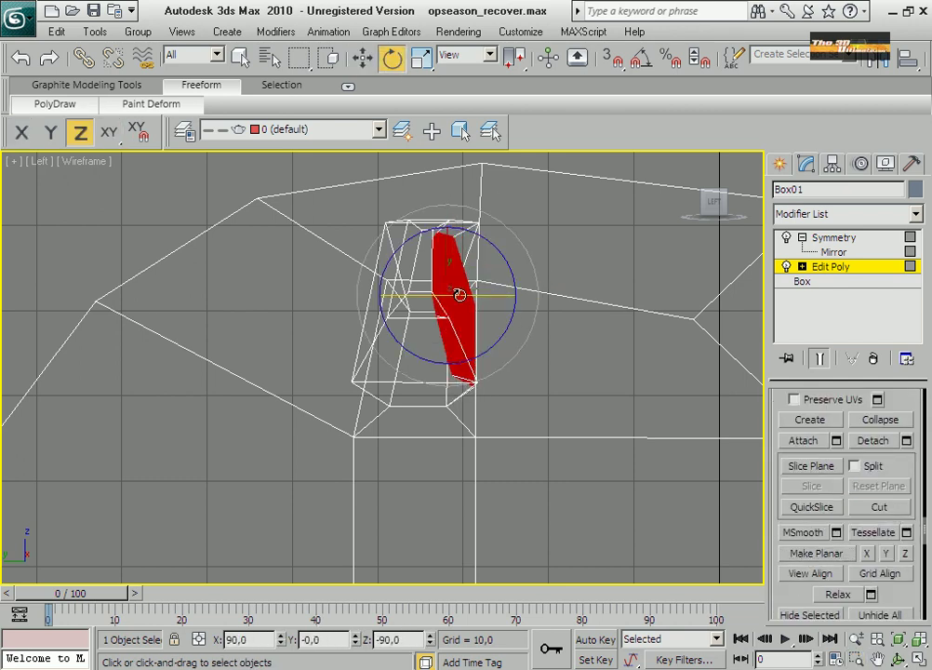
drag(462, 294, 484, 294)
key(w)
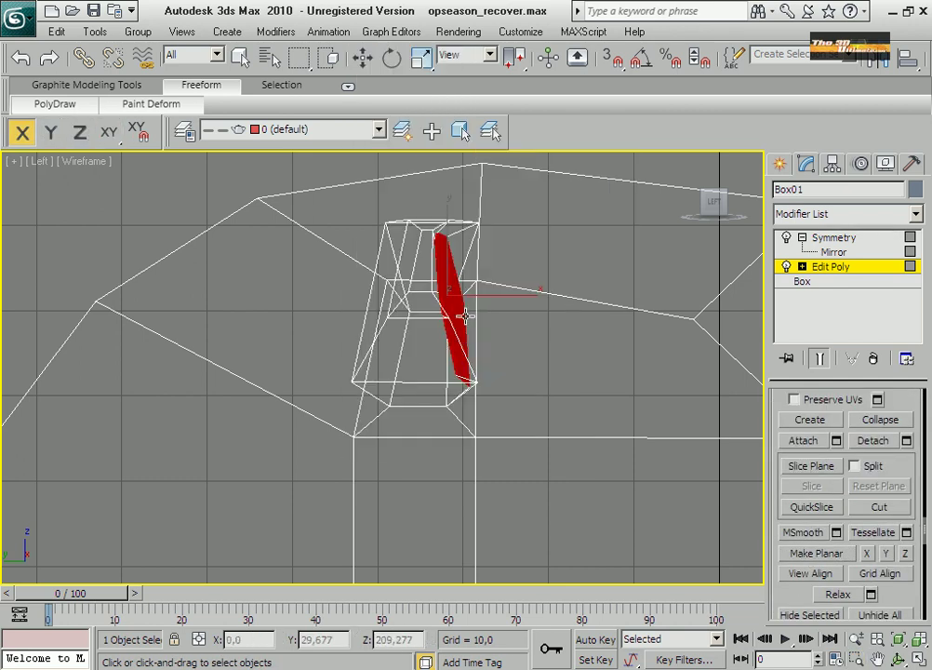
key(r)
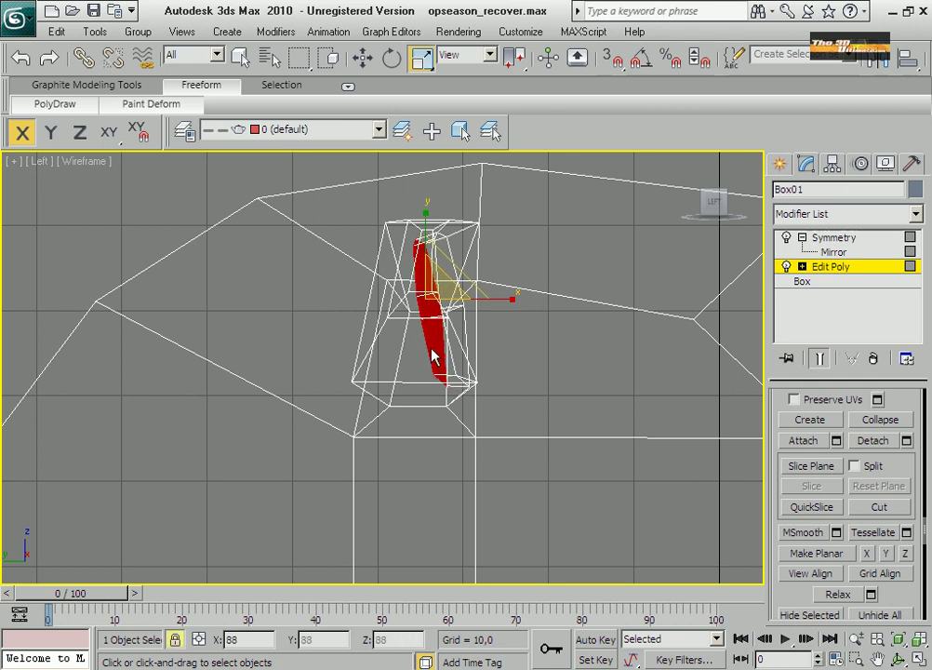
drag(437, 360, 447, 400)
Select the rim faces around the ear hollow and scale them uniformly.
click(918, 658)
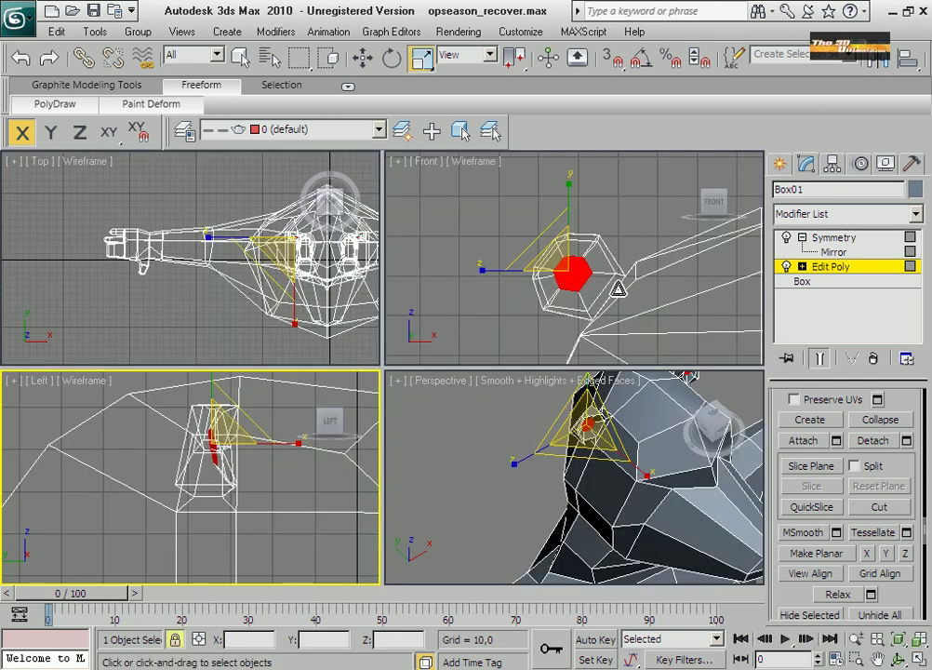
click(918, 658)
scroll(567, 323, up, 4)
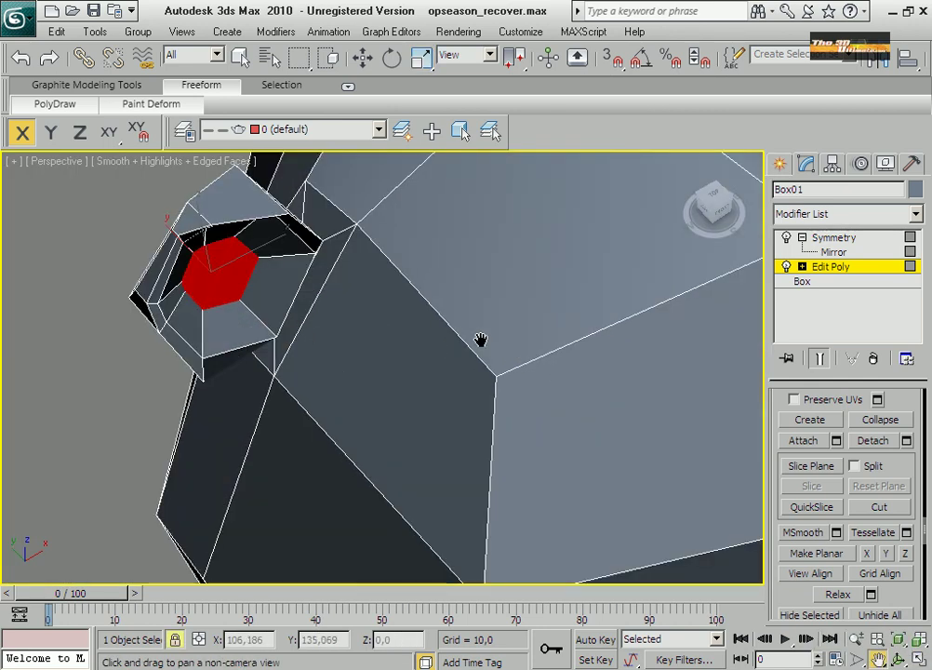
drag(480, 341, 443, 349)
click(363, 57)
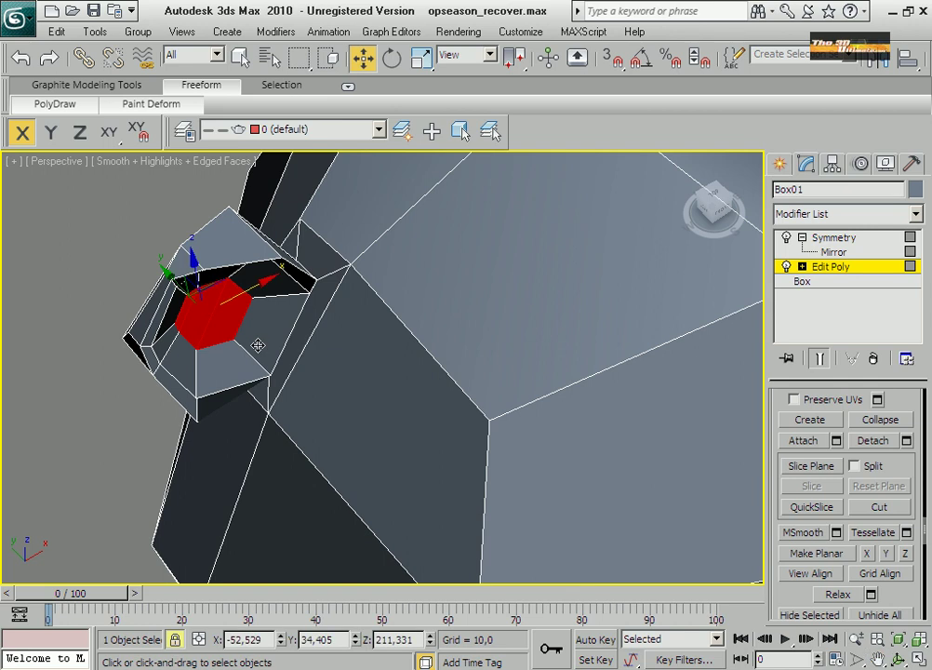
click(275, 316)
ctrl+click(279, 275)
ctrl+click(168, 335)
ctrl+click(229, 370)
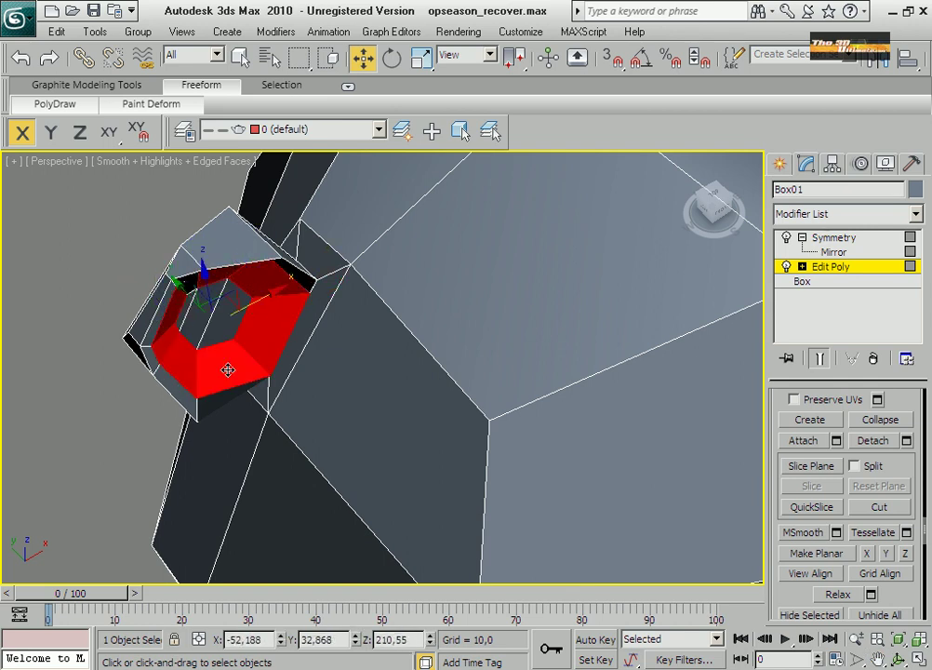
key(r)
drag(208, 316, 217, 347)
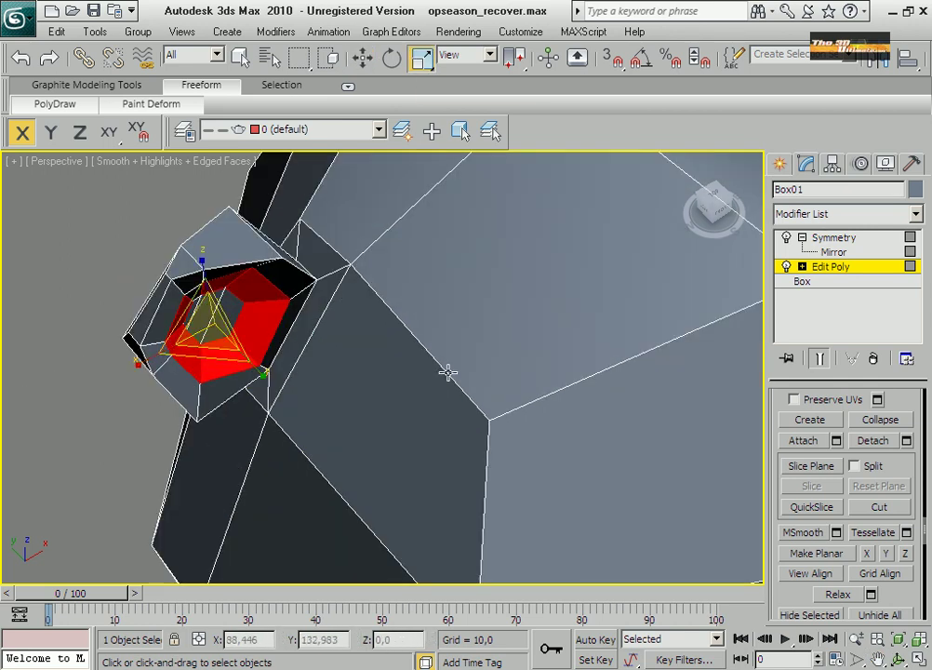
scroll(447, 374, down, 3)
key(ctrl+r)
mouse_move(147, 355)
mouse_down()
mouse_move(431, 382)
mouse_move(572, 431)
mouse_up()
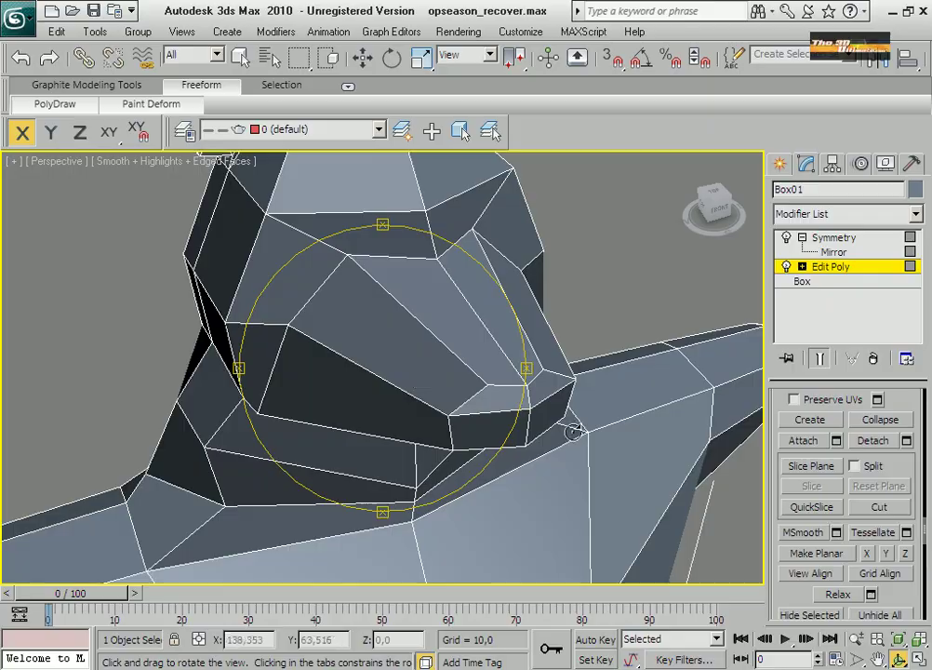